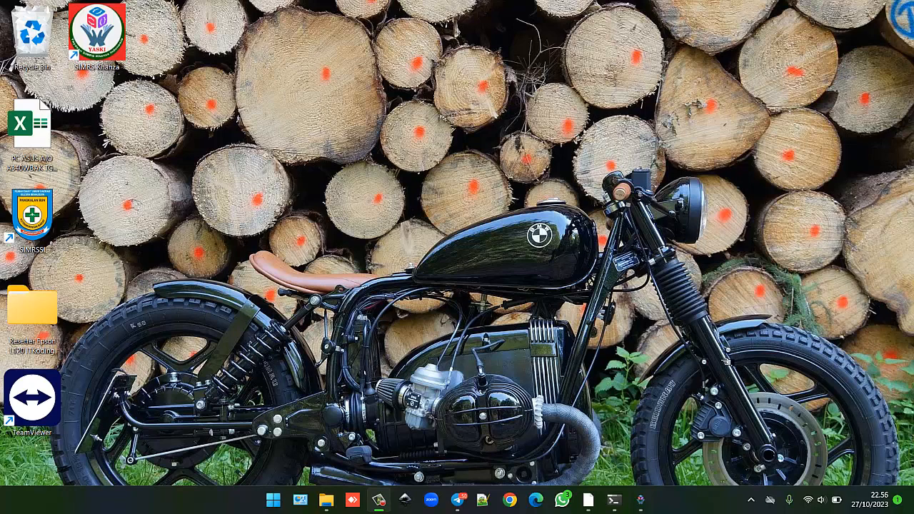
# Restore the SIMRS Khanza window to full screen from the taskbar.
pyautogui.click(643, 500)
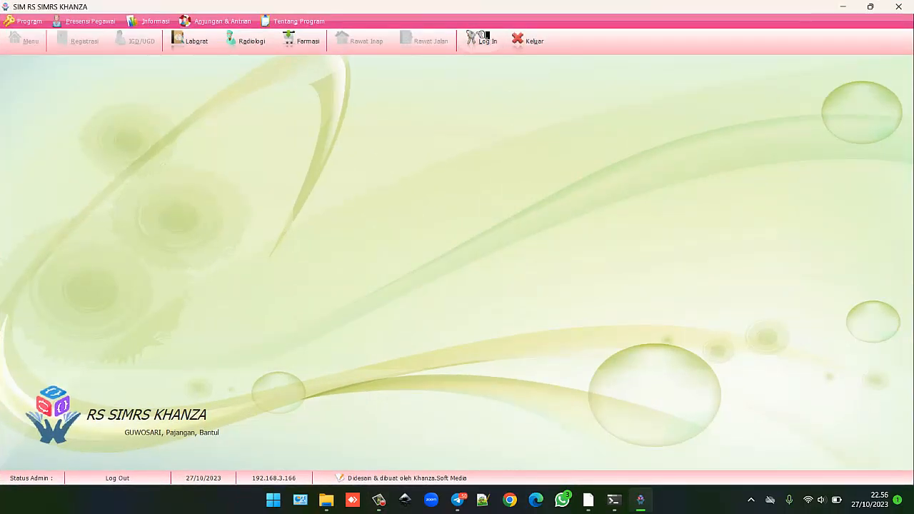
# Log in with the administrator ID and password and bring up the module menu.
pyautogui.click(480, 38)
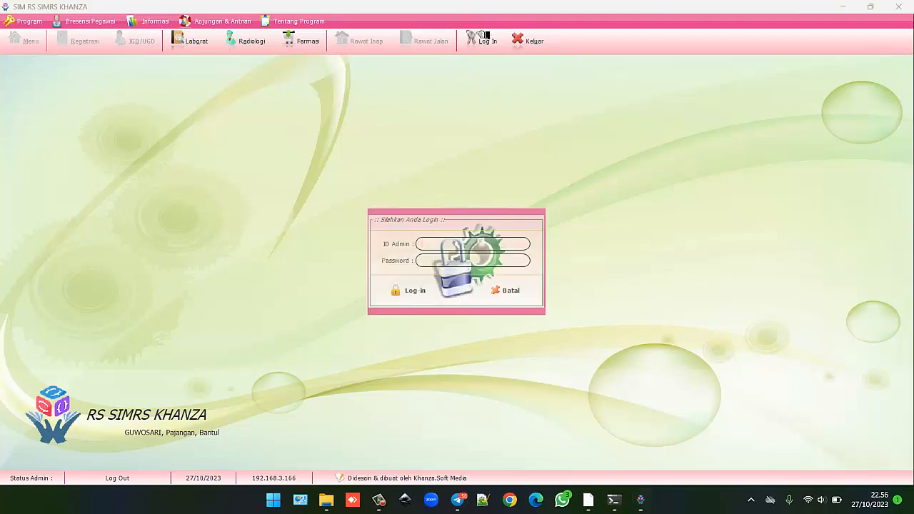
pyautogui.write('spvserver')
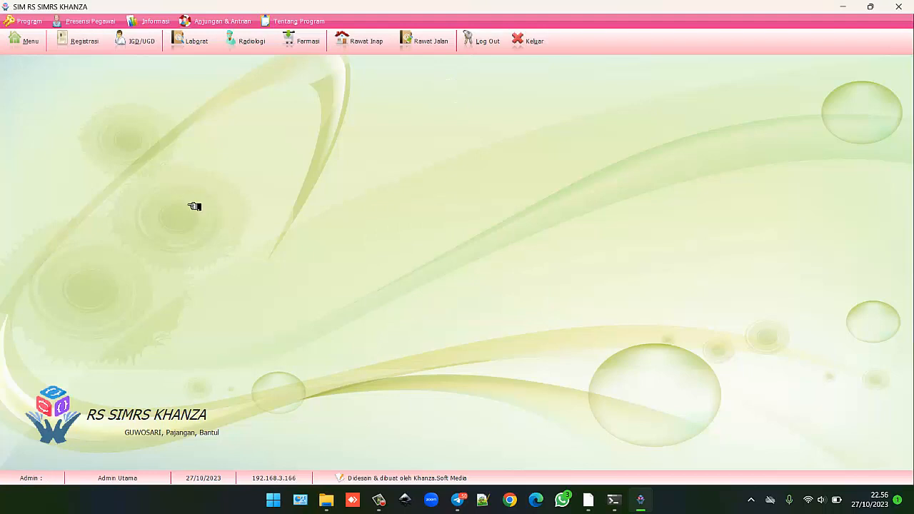
pyautogui.click(28, 44)
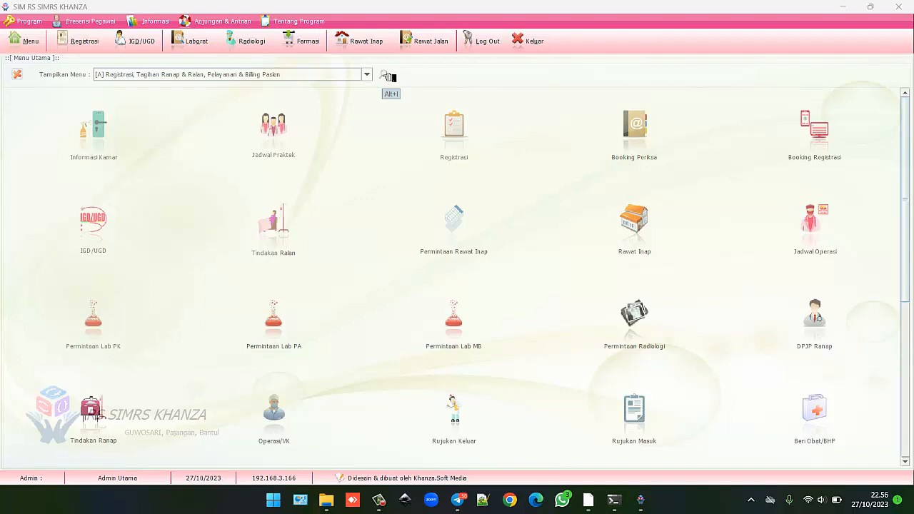
# Search the module menu for 'audi' to show only the audit modules.
pyautogui.click(389, 76)
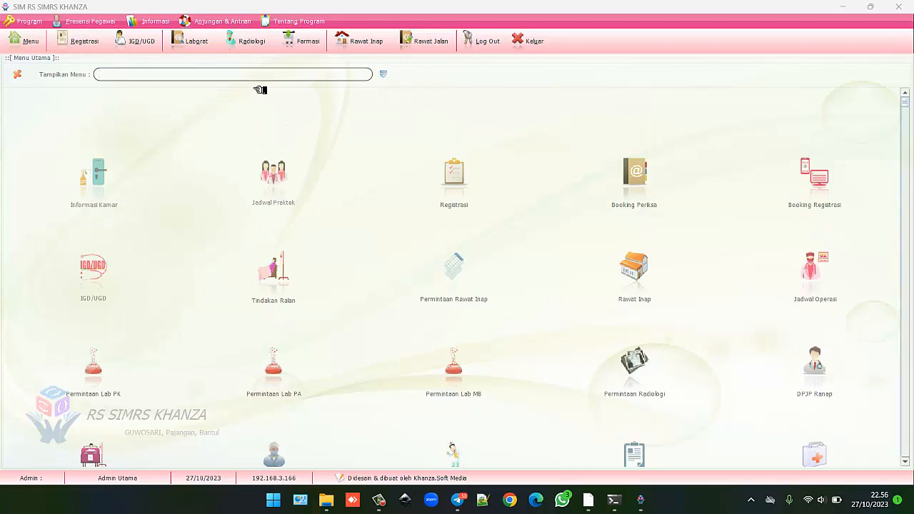
pyautogui.write('audit')
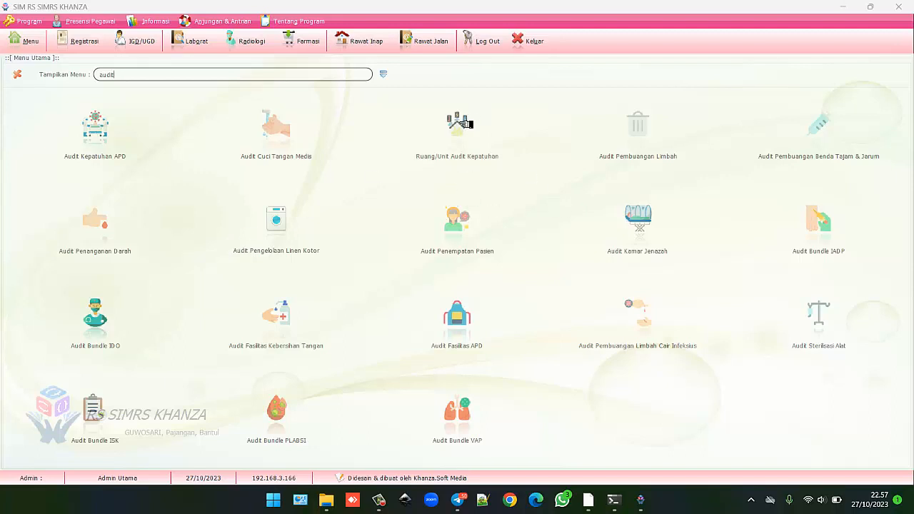
# Open Ruang/Unit Audit Kepatuhan, try saving 'Kemar Inap Beringin', and dismiss the duplicate-ID error.
pyautogui.click(457, 126)
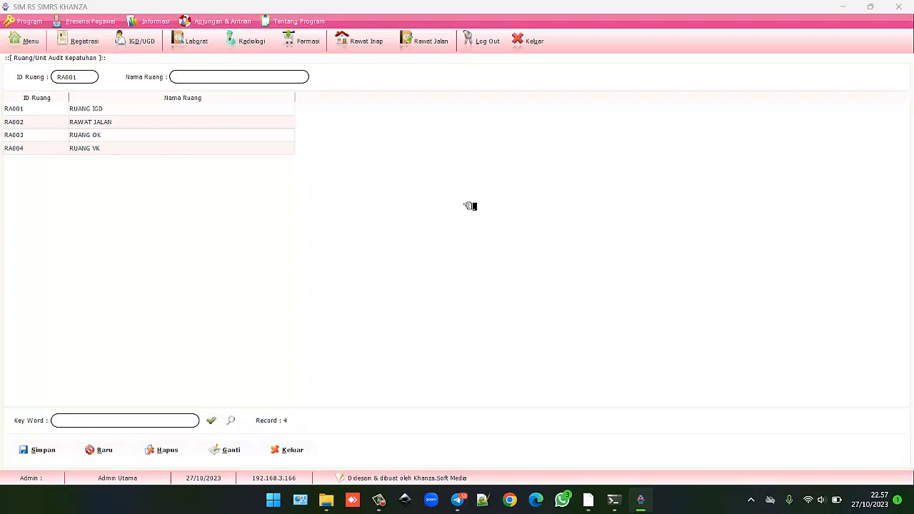
pyautogui.write('K')
pyautogui.write('ema')
pyautogui.write('r')
pyautogui.write(' Ina')
pyautogui.write('p')
pyautogui.write(' Beringin')
pyautogui.click(45, 451)
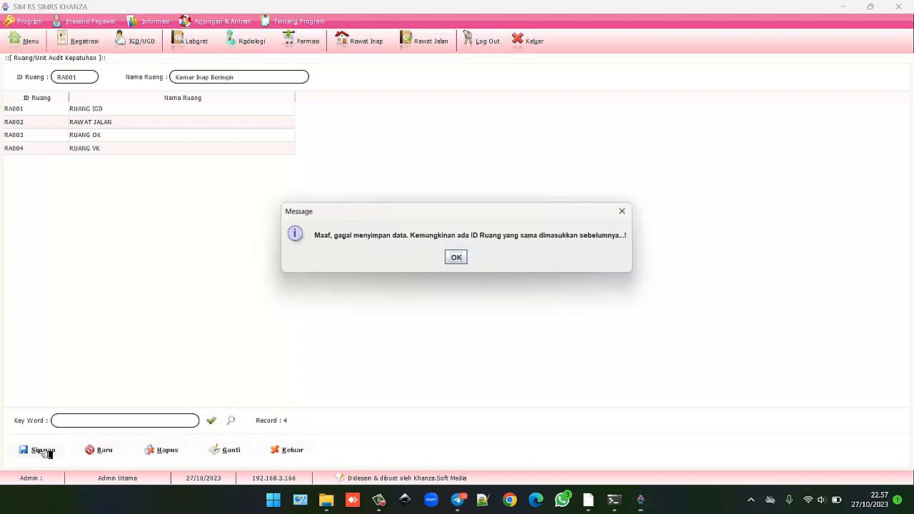
pyautogui.click(461, 257)
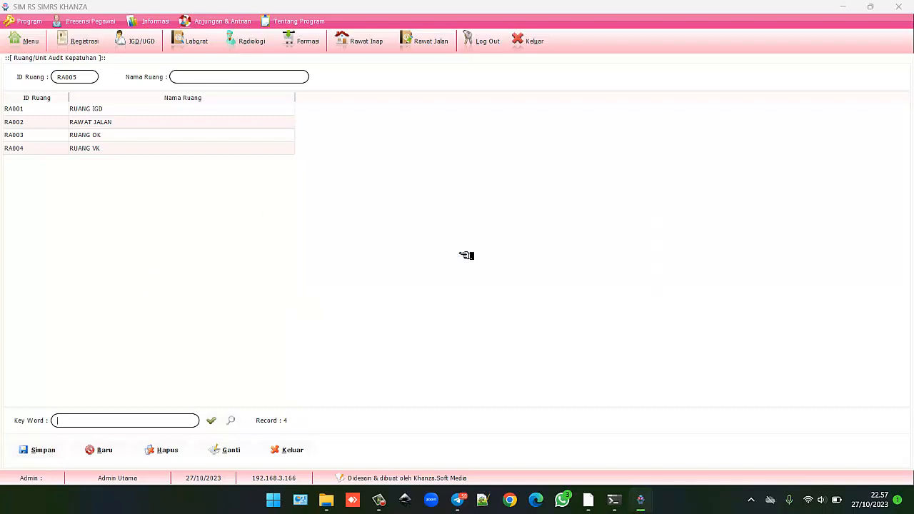
# Save room RA005 'Kemar Inap Beringian' and enter 'Kamar Inap Geharu' as the next room name.
pyautogui.click(98, 450)
pyautogui.click(222, 77)
pyautogui.write('Kemar Inap beringian')
pyautogui.press('Left')
pyautogui.press('Left')
pyautogui.press('Left')
pyautogui.press('Left')
pyautogui.press('Left')
pyautogui.press('Left')
pyautogui.press('Left')
pyautogui.press('Left')
pyautogui.press('BackSpace')
pyautogui.write('B')
pyautogui.click(33, 448)
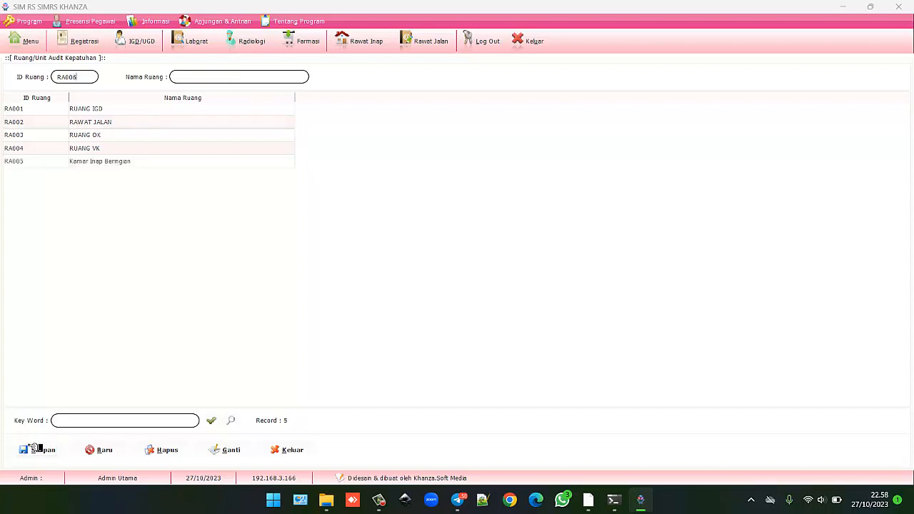
pyautogui.click(175, 80)
pyautogui.write('Kama')
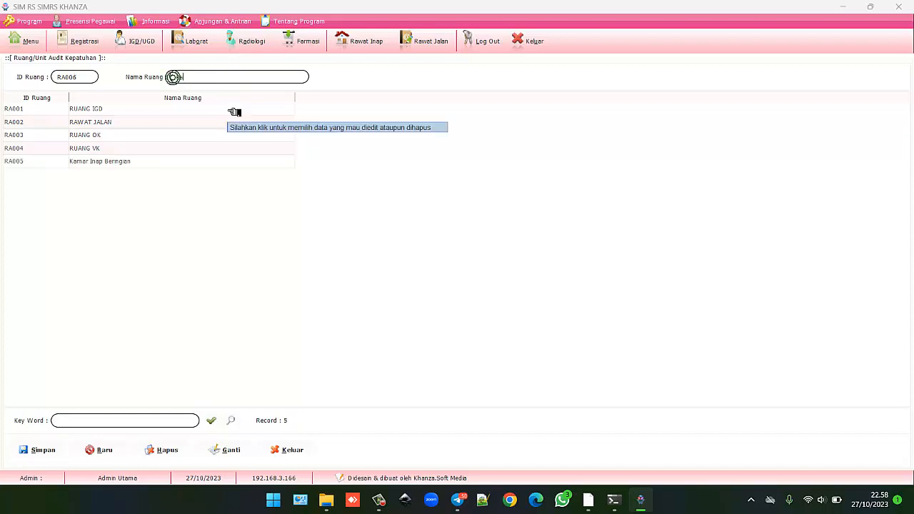
pyautogui.write('r Inap')
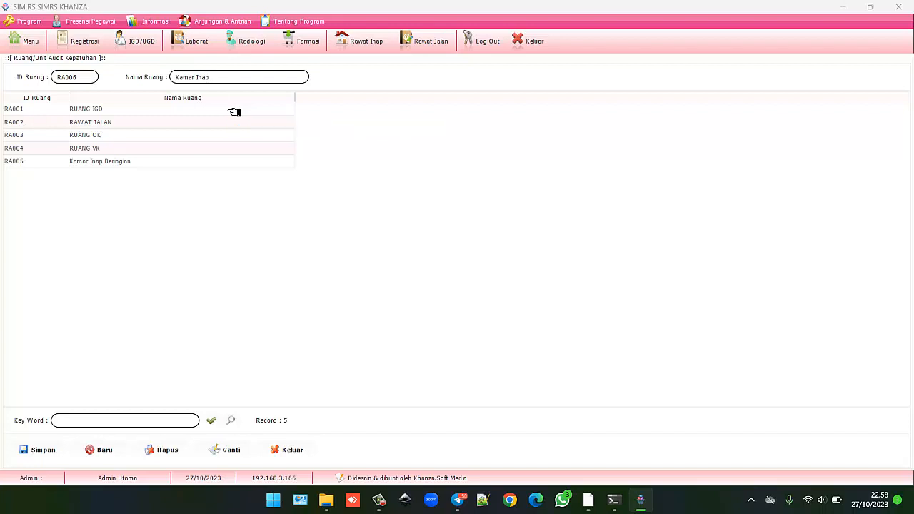
pyautogui.write(' Ge')
pyautogui.write('haru')
# Save rooms RA006 Kamar Inap Gaharu, RA007 Kamar Inap Sungkai and RA008 Kamar Jenazah.
pyautogui.click(29, 448)
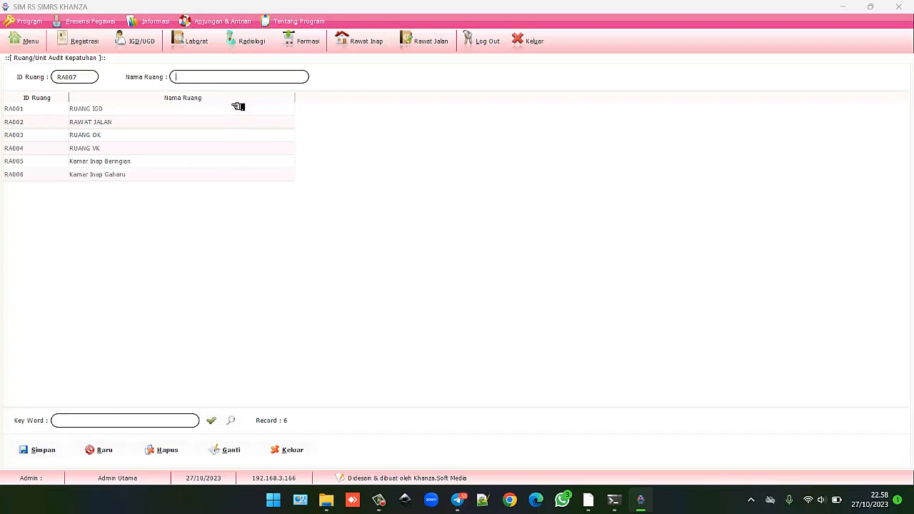
pyautogui.write('kam')
pyautogui.press('BackSpace')
pyautogui.press('BackSpace')
pyautogui.press('BackSpace')
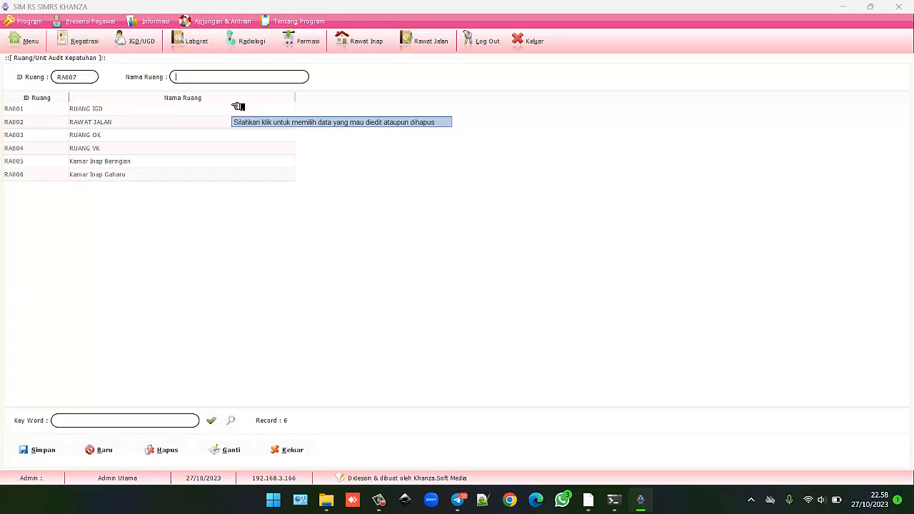
pyautogui.write('Kamar Inap')
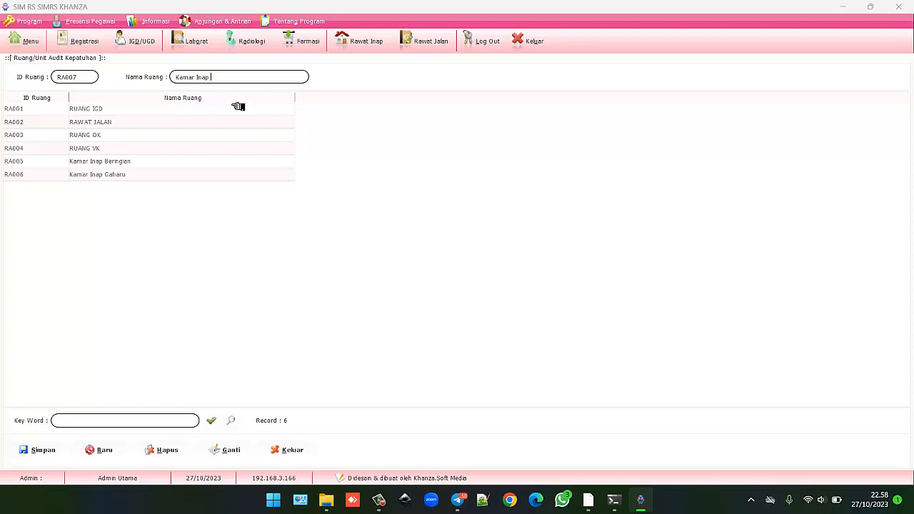
pyautogui.write(' Sunk')
pyautogui.press('BackSpace')
pyautogui.write('gkai')
pyautogui.click(40, 450)
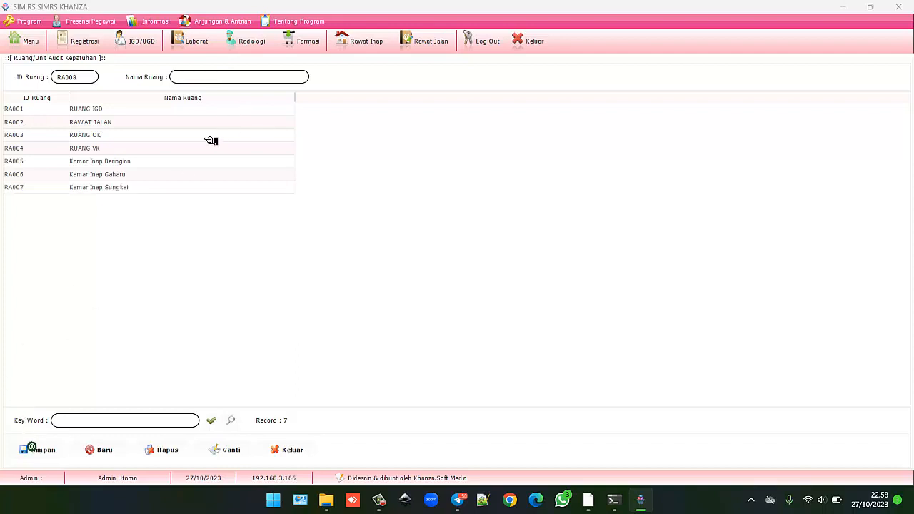
pyautogui.click(213, 77)
pyautogui.write('Kamar Jenazah')
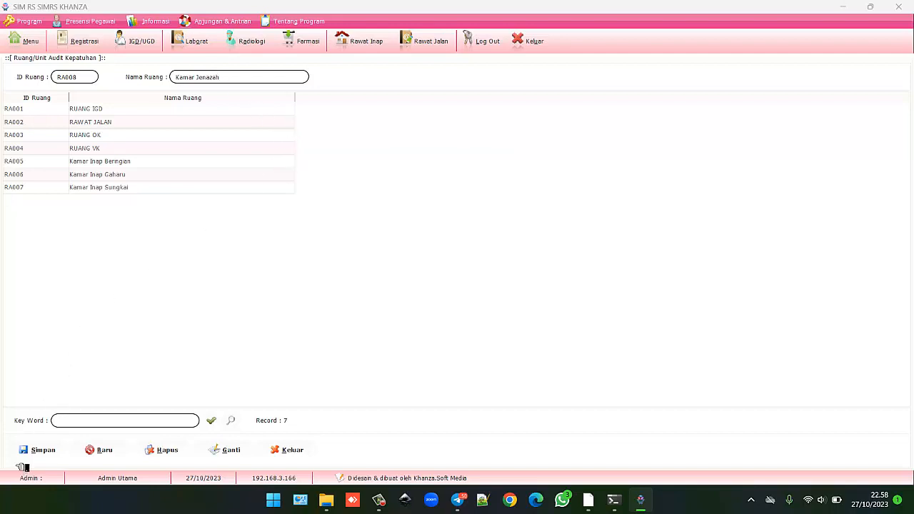
pyautogui.click(54, 450)
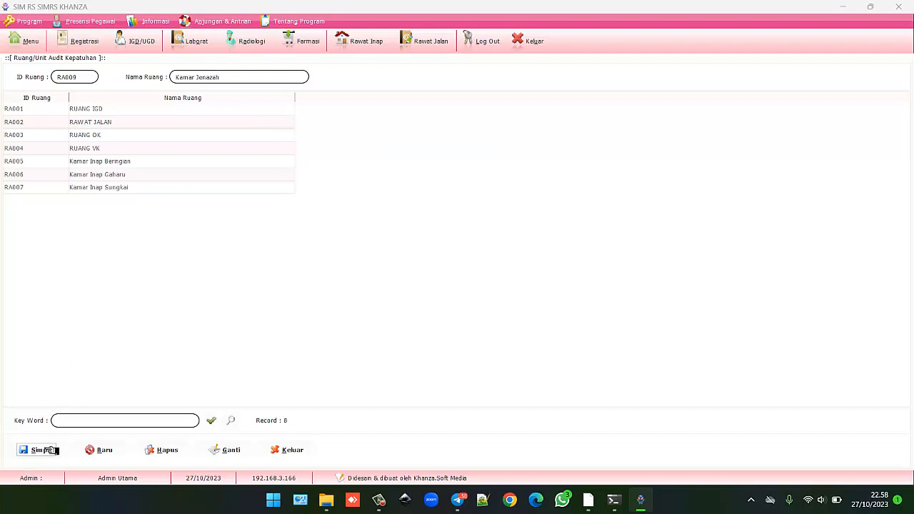
# Save room RA009 'Instalasi CSSD' in the audit room list and return to the audit menu.
pyautogui.click(34, 40)
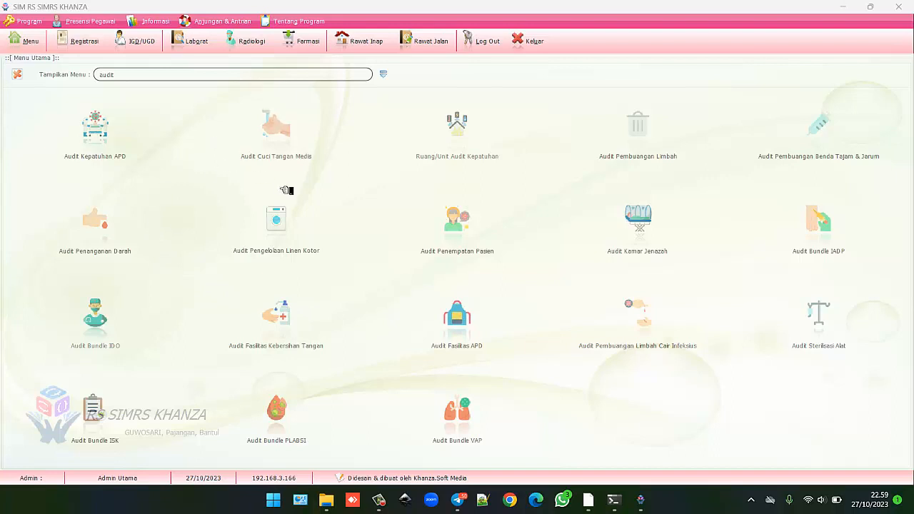
pyautogui.click(471, 134)
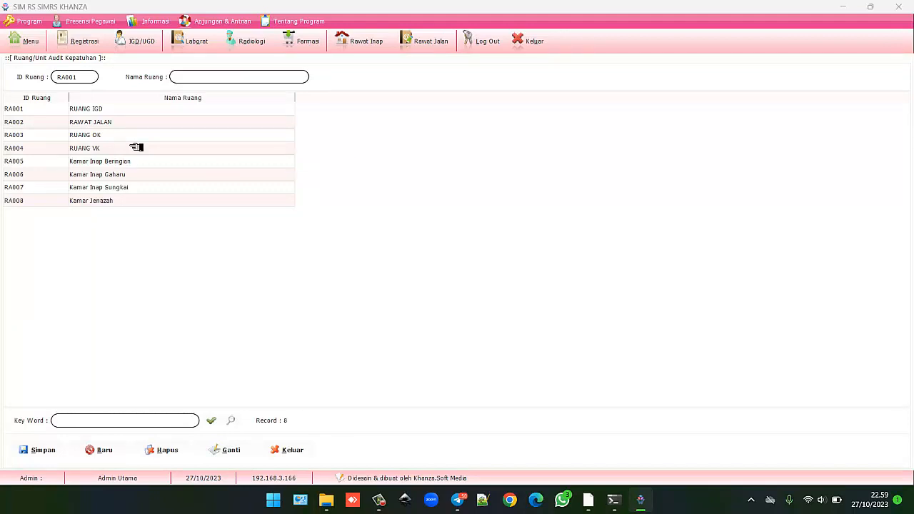
pyautogui.click(29, 41)
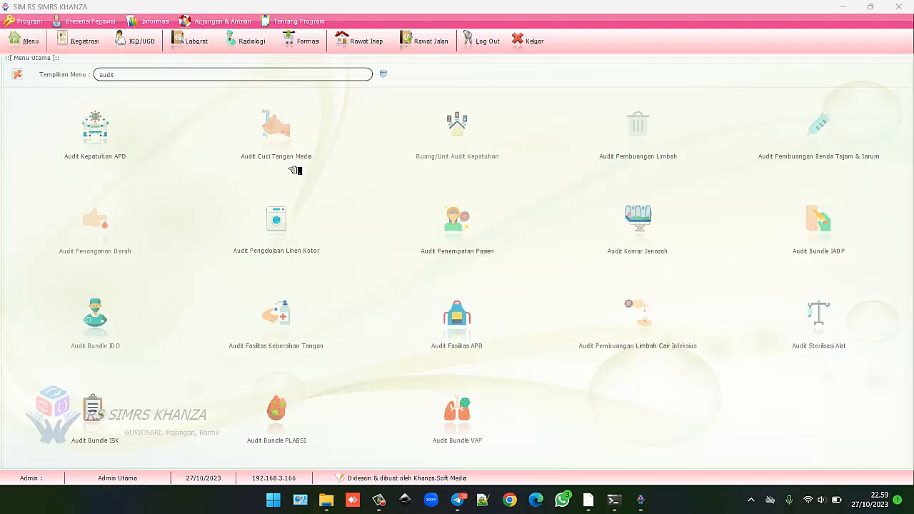
pyautogui.click(464, 132)
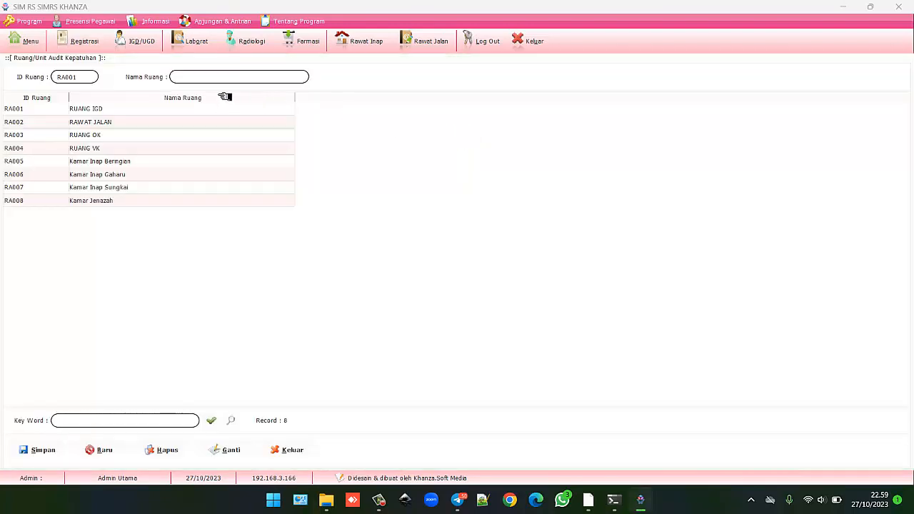
pyautogui.click(101, 451)
pyautogui.click(202, 76)
pyautogui.click(30, 448)
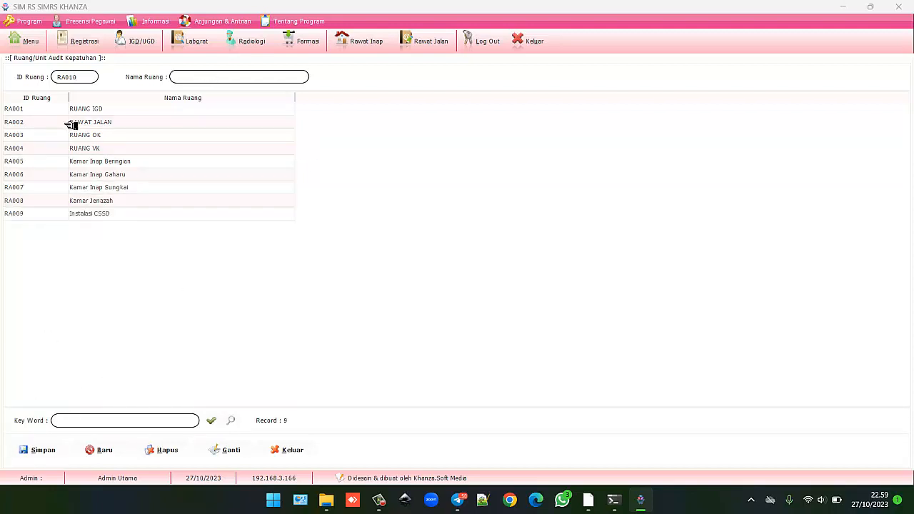
pyautogui.click(29, 42)
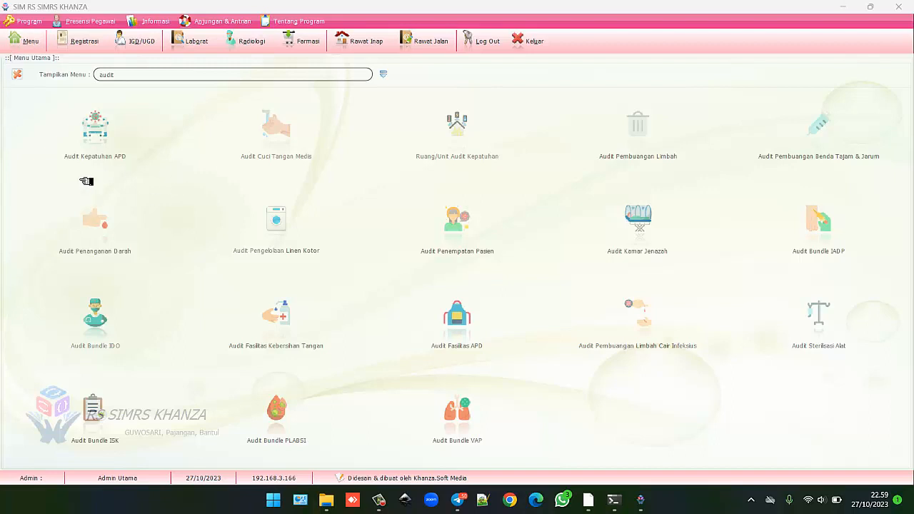
# Start an Audit Kepatuhan APD entry with the specialist doctor as auditee, ready for the Tindakan.
pyautogui.click(111, 131)
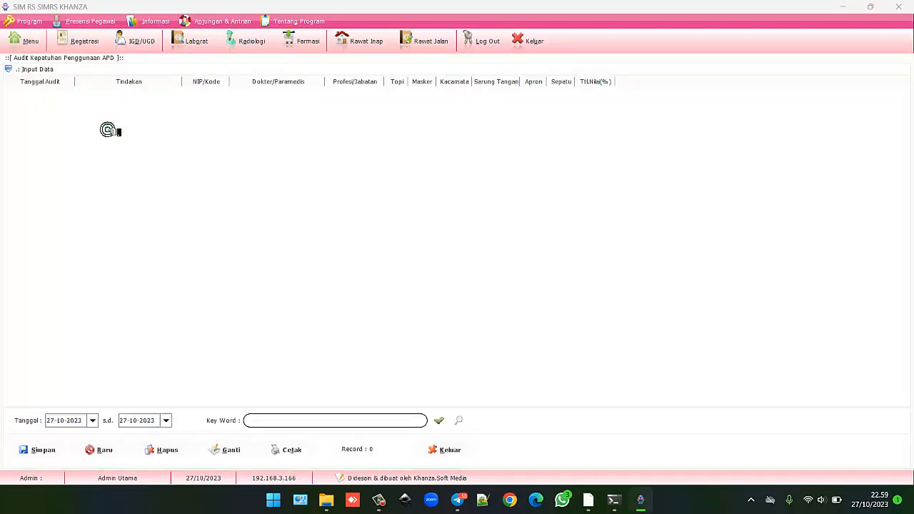
pyautogui.click(44, 69)
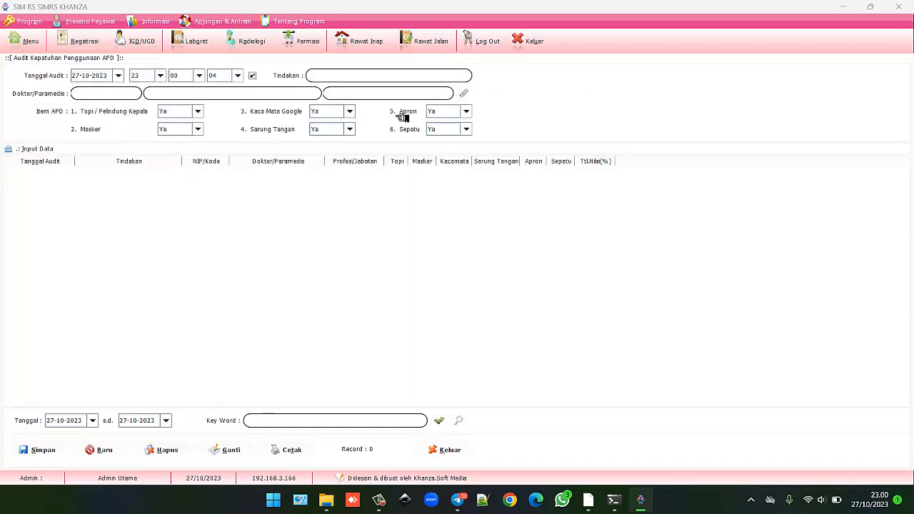
pyautogui.click(466, 95)
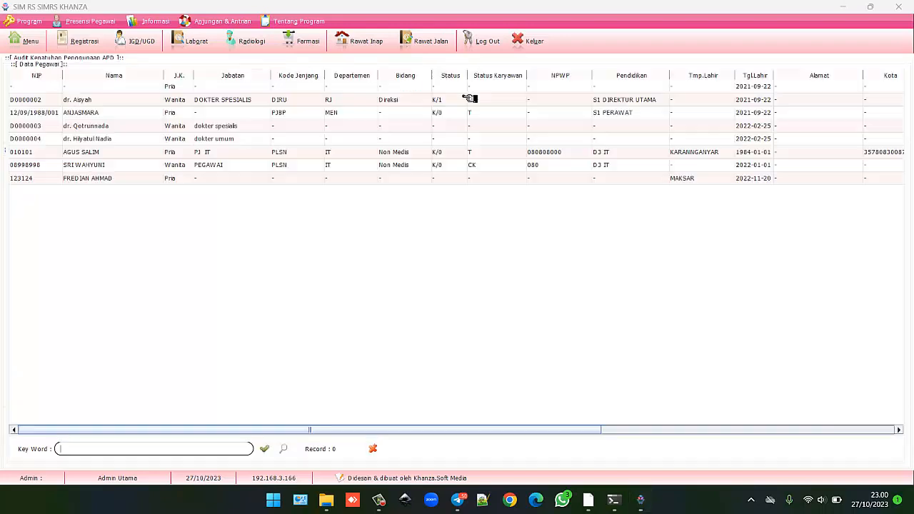
pyautogui.doubleClick(114, 100)
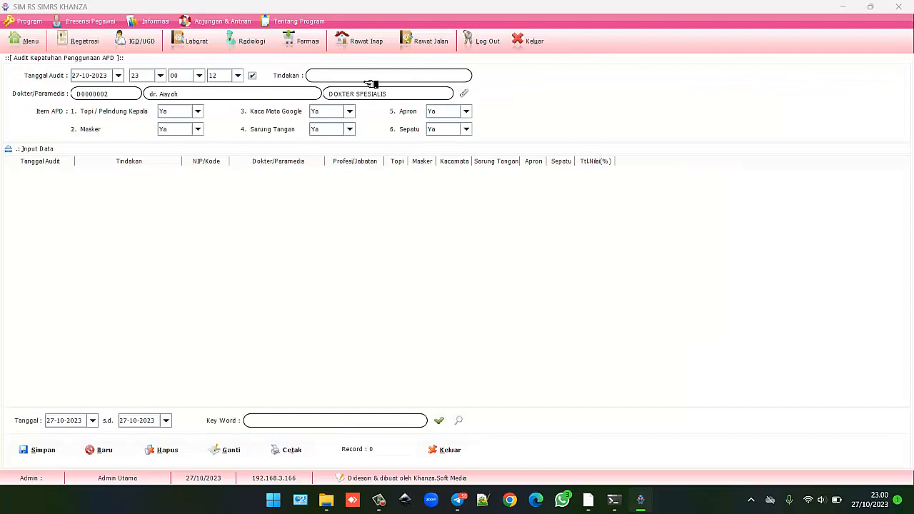
pyautogui.click(365, 78)
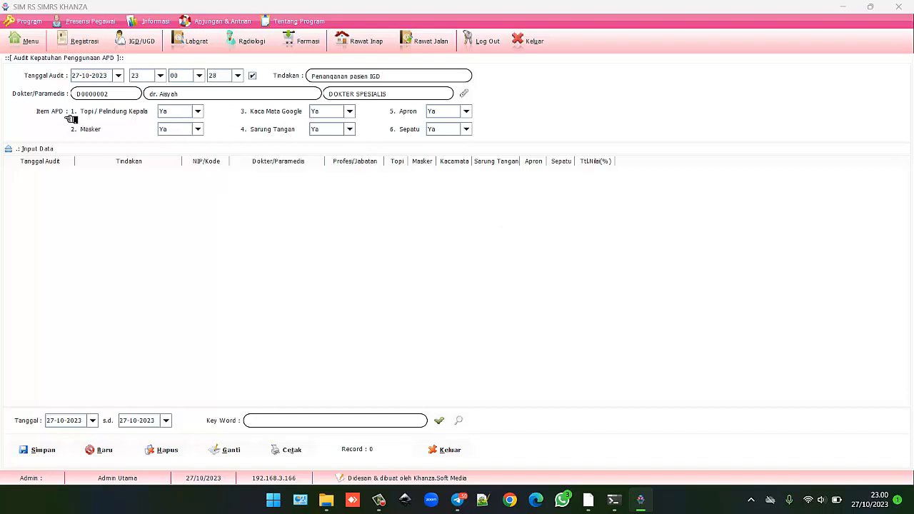
# Mark Topi, Kaca Mata Google and Sepatu as Tidak, keep gloves and apron Ya, and save.
pyautogui.click(197, 112)
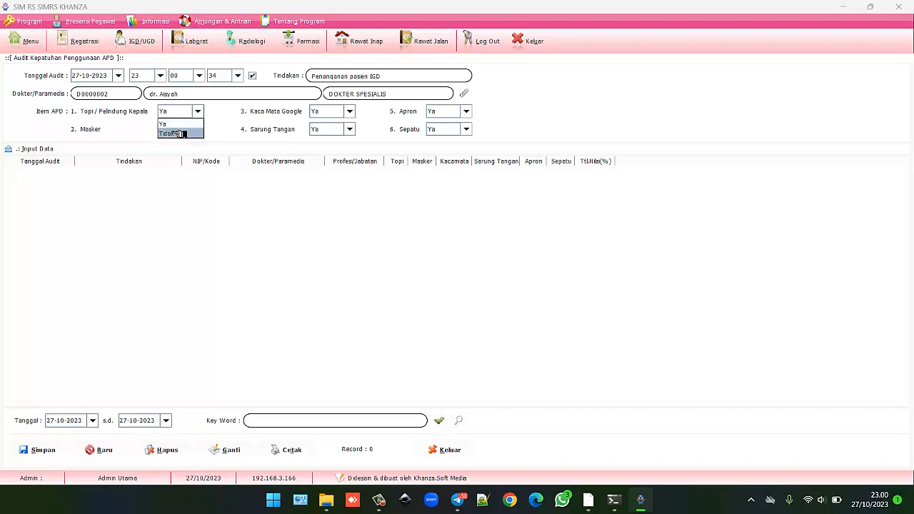
pyautogui.click(177, 134)
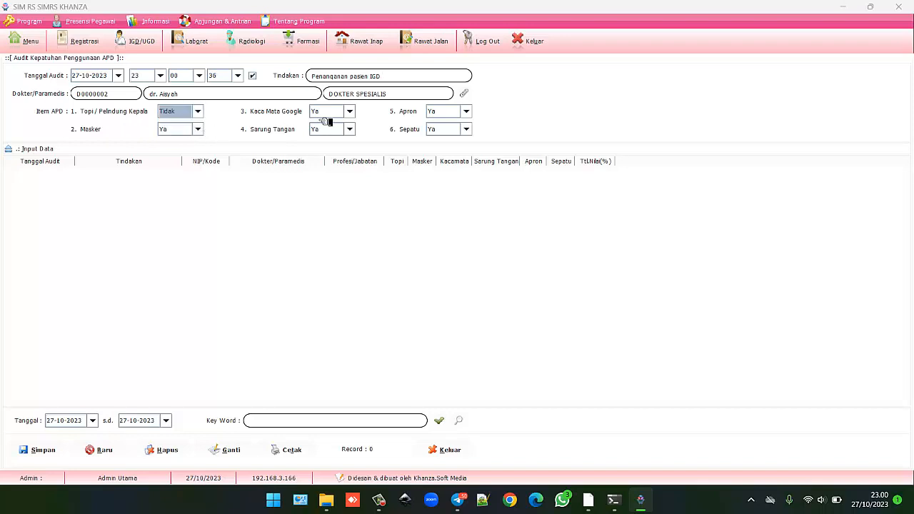
pyautogui.click(349, 111)
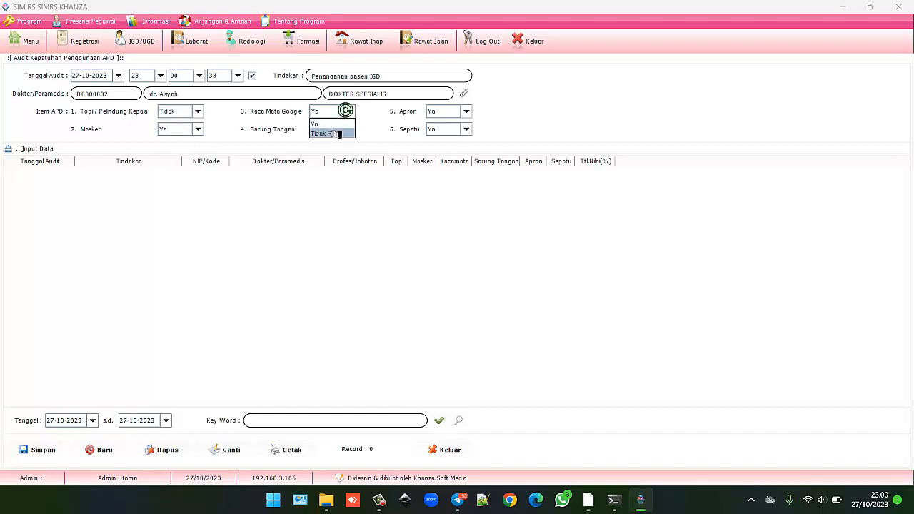
pyautogui.click(336, 134)
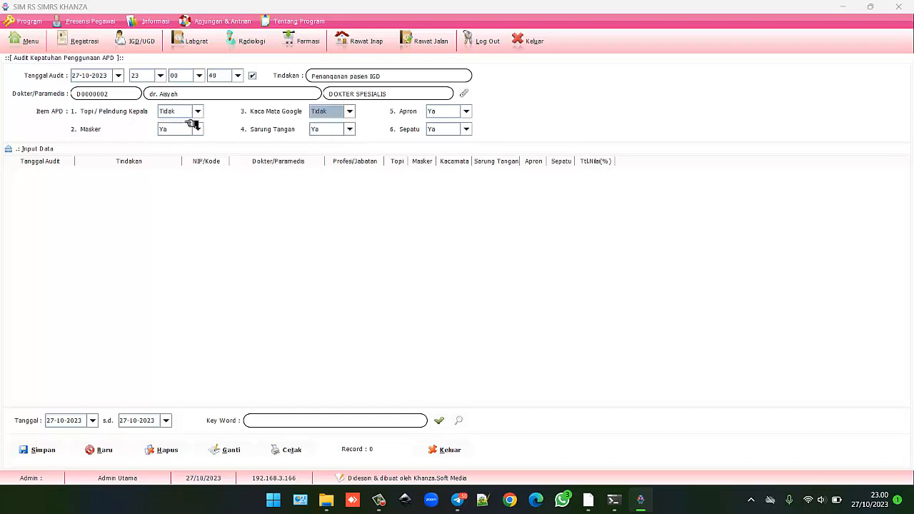
pyautogui.click(350, 129)
pyautogui.click(349, 130)
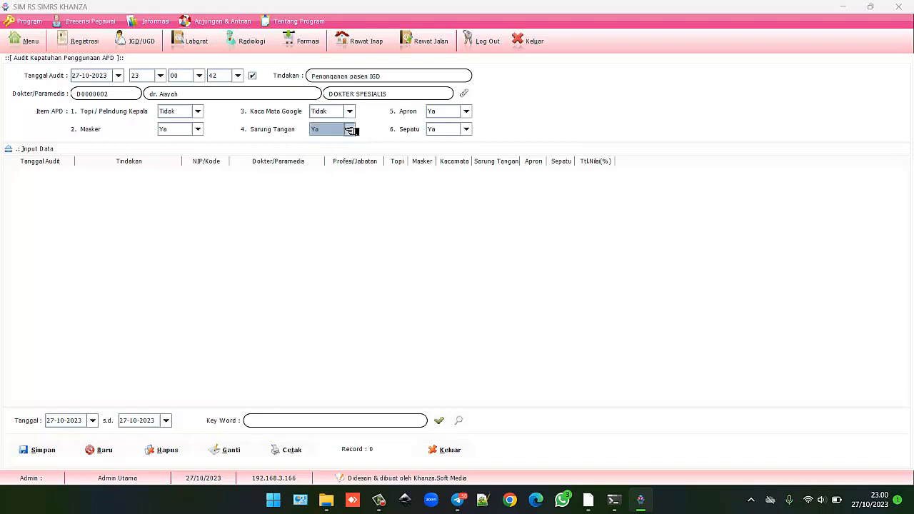
pyautogui.click(468, 113)
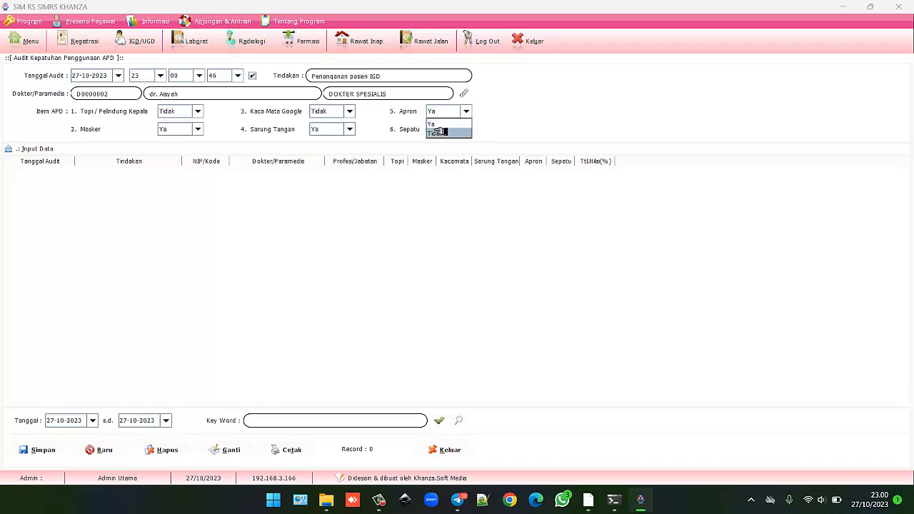
pyautogui.click(449, 126)
pyautogui.click(464, 130)
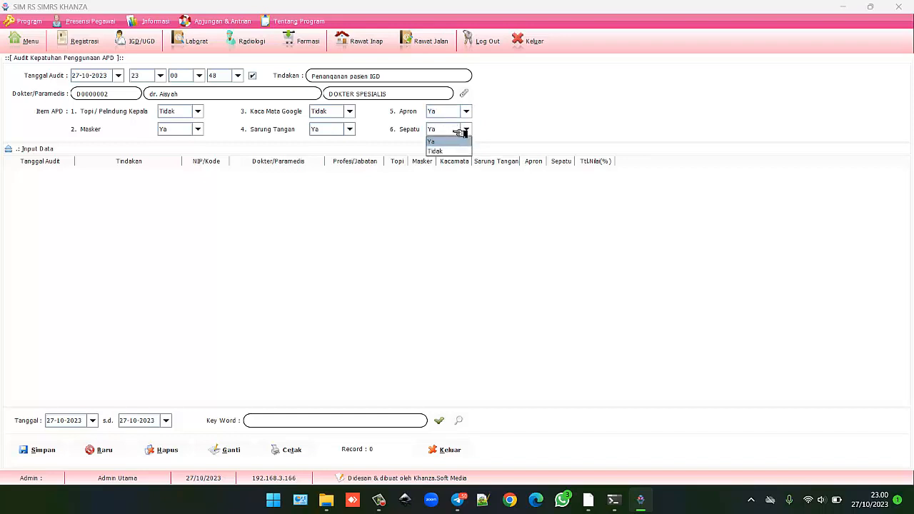
pyautogui.click(447, 152)
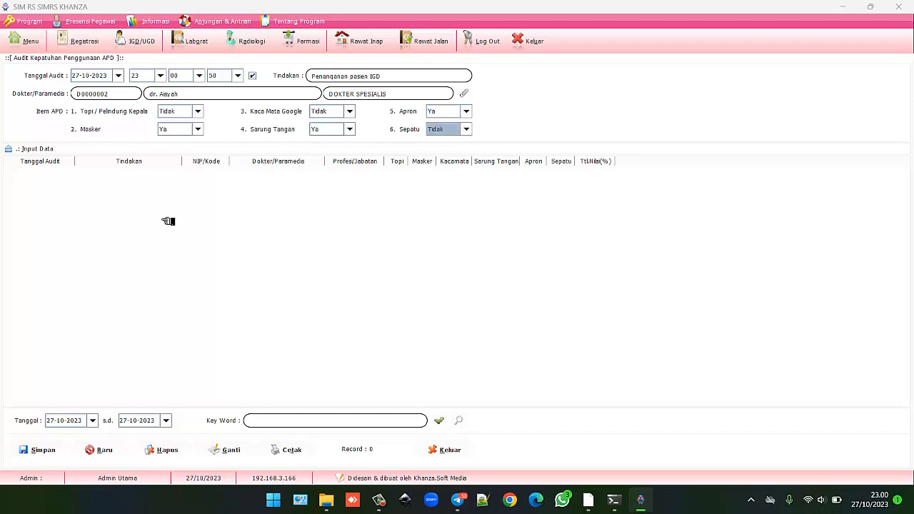
pyautogui.click(33, 450)
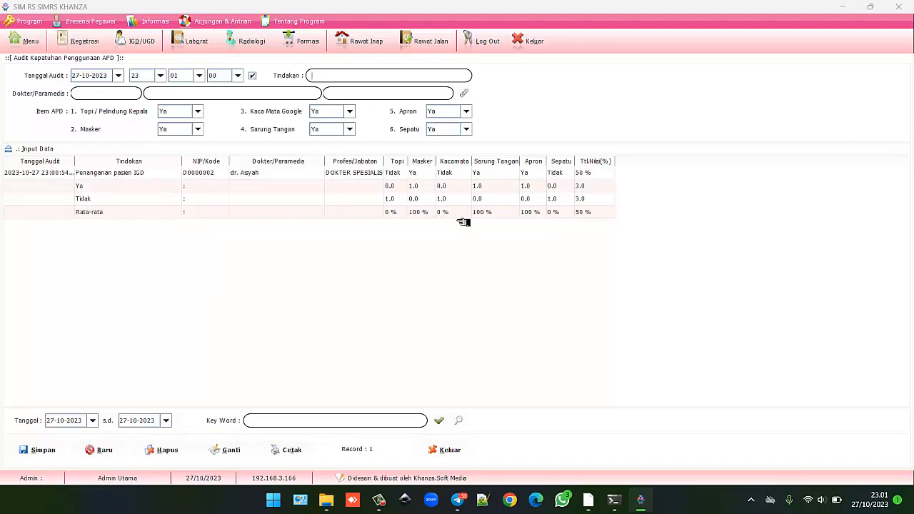
# Select the saved 50% APD record in the table to load it into the form.
pyautogui.click(443, 213)
pyautogui.click(433, 198)
pyautogui.click(423, 174)
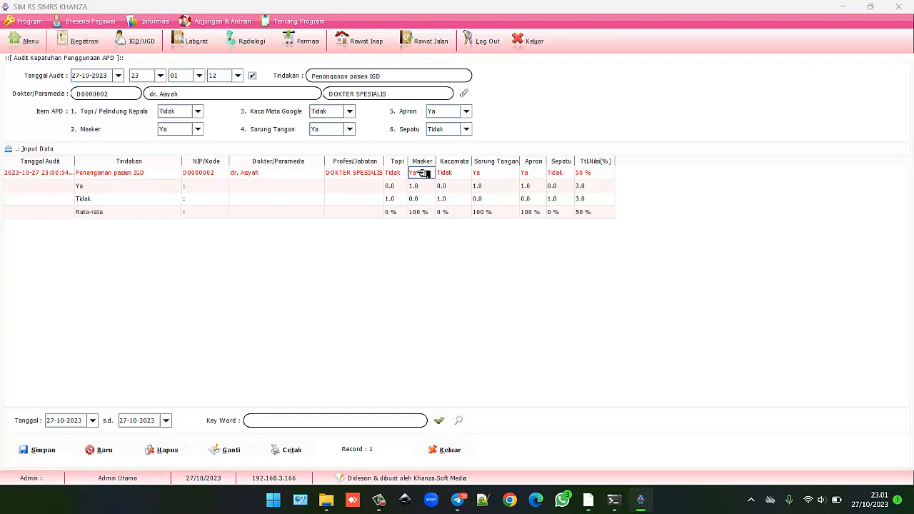
pyautogui.click(323, 173)
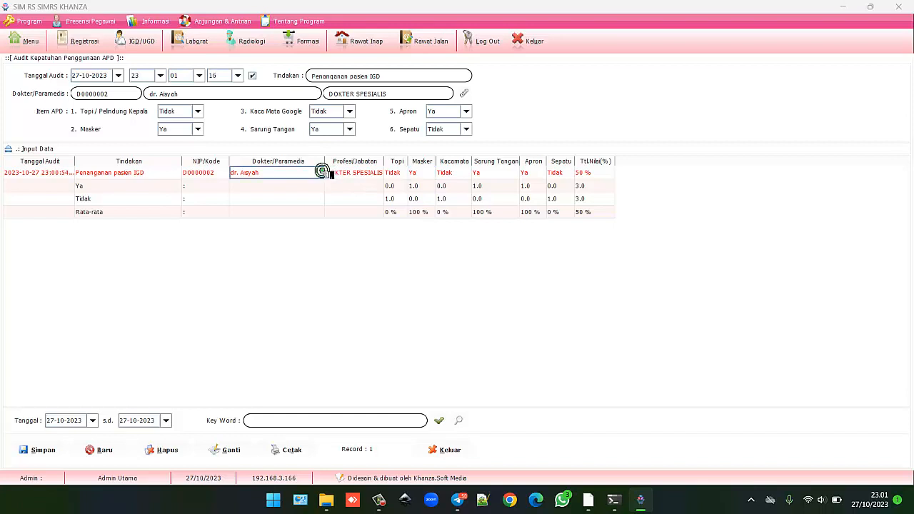
# Preview and close the APD audit report, then open Audit Cuci Tangan Medis from the audit menu.
pyautogui.click(289, 448)
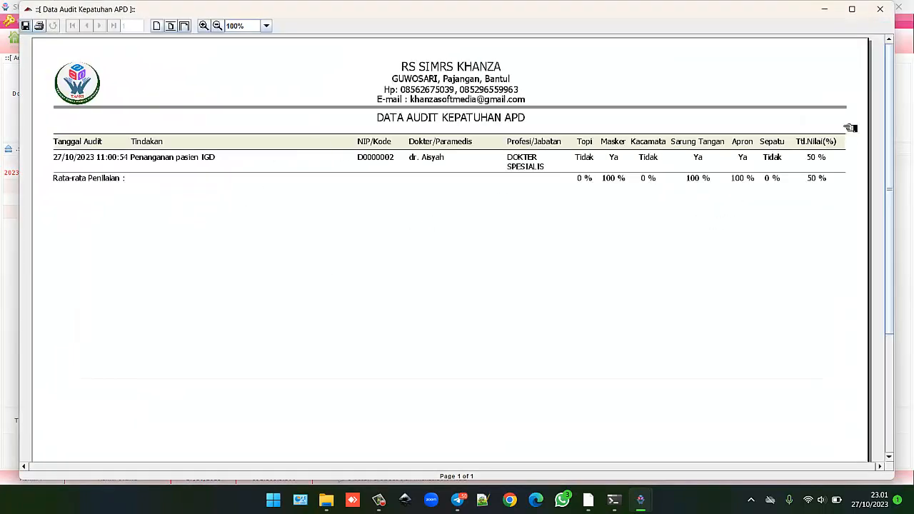
pyautogui.click(889, 10)
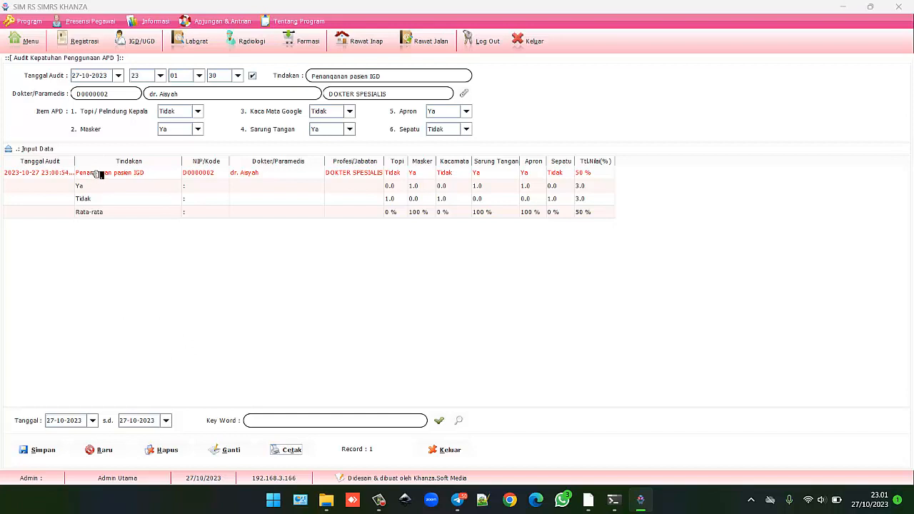
pyautogui.click(32, 41)
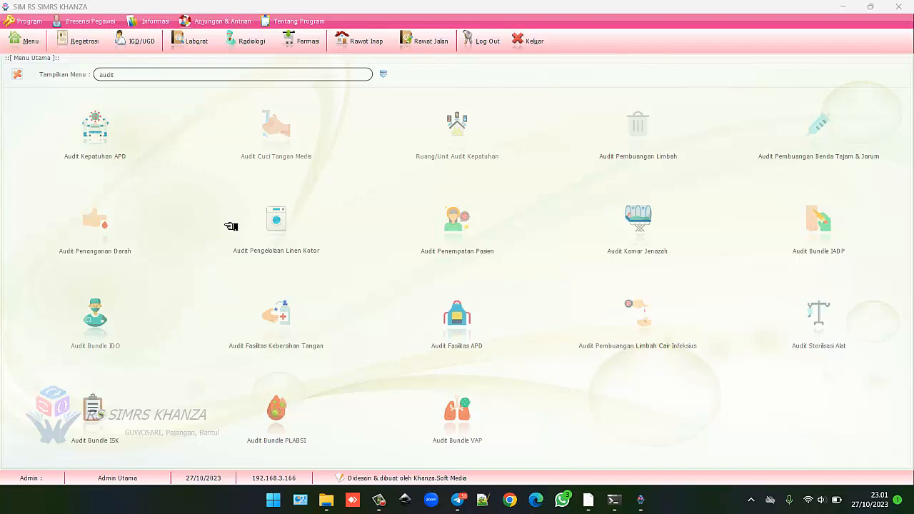
pyautogui.click(281, 133)
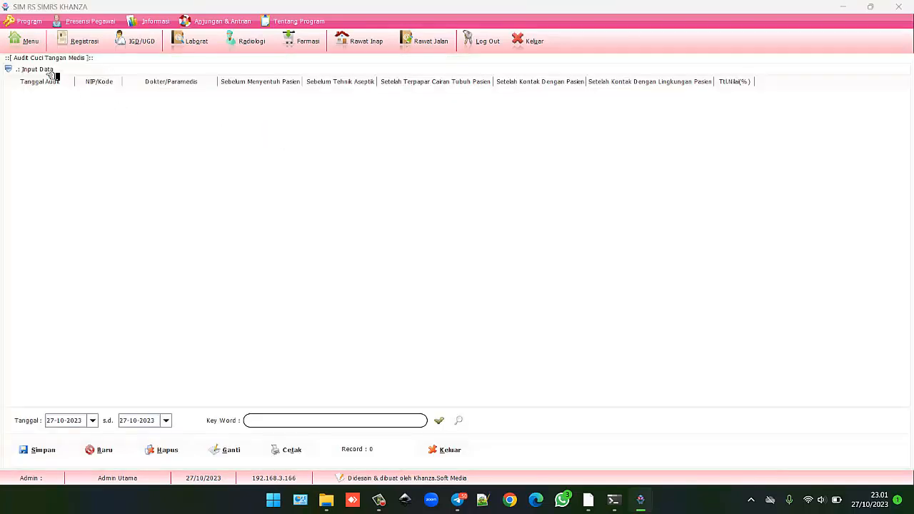
# Expand the hand-washing entry form and choose the audited staff member from the refreshed Data Pegawai list.
pyautogui.click(52, 71)
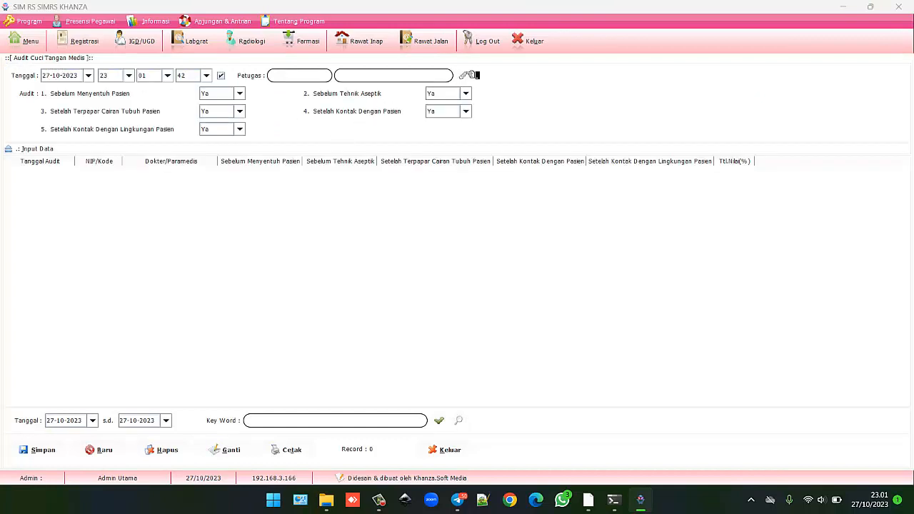
pyautogui.click(468, 76)
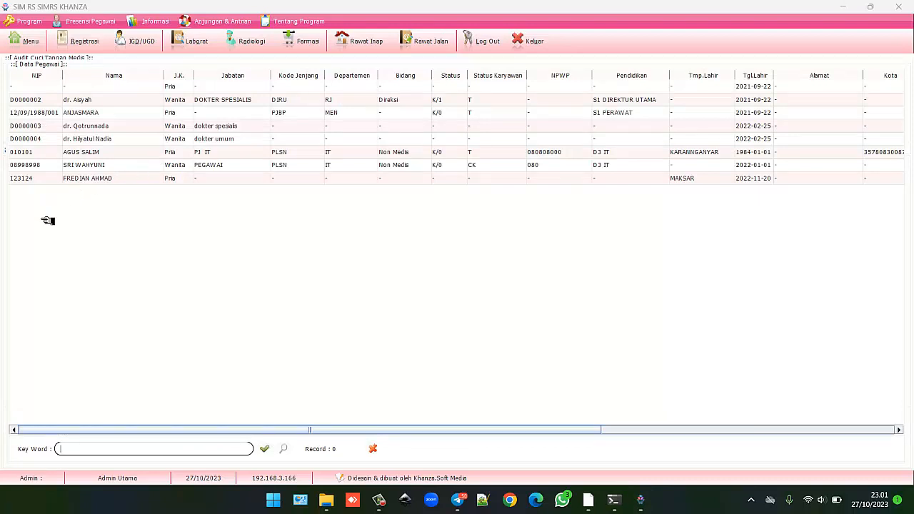
pyautogui.click(286, 450)
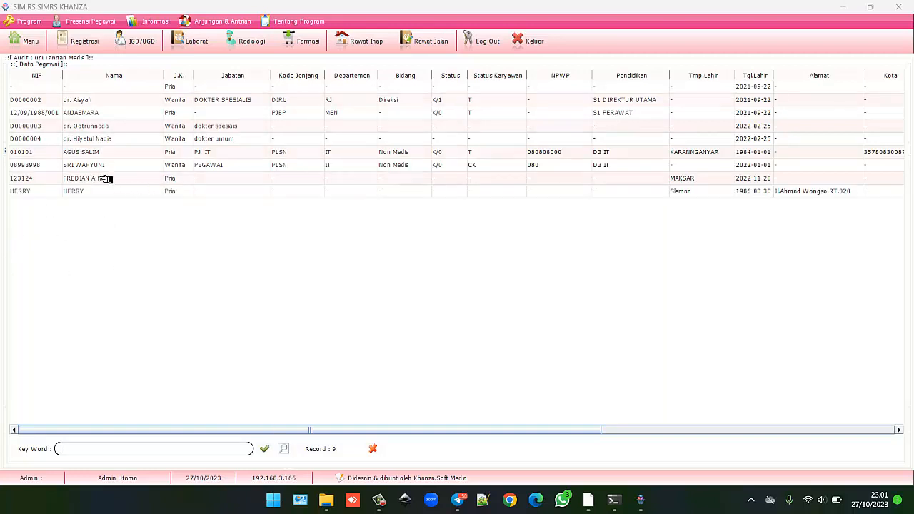
pyautogui.doubleClick(86, 153)
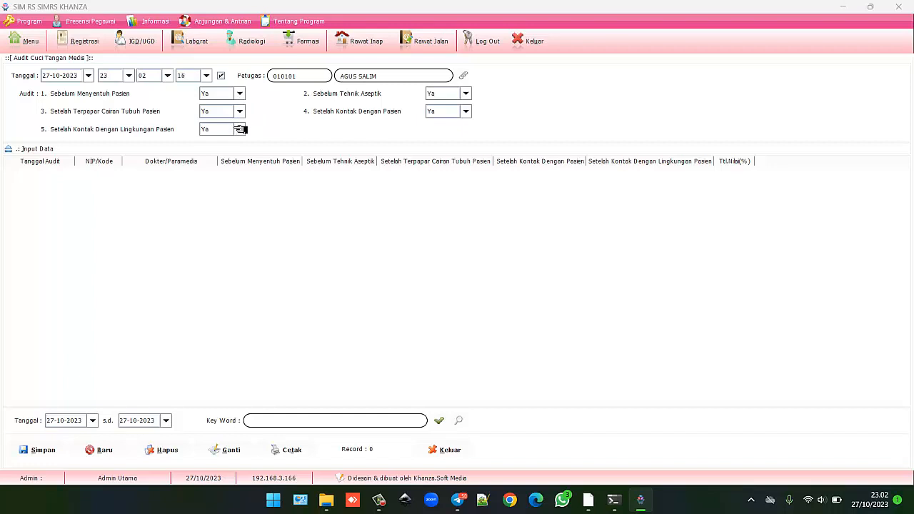
# Mark after-patient-surroundings Tidak, keep aseptic and after-patient-contact Ya, and save the 80% audit.
pyautogui.click(239, 129)
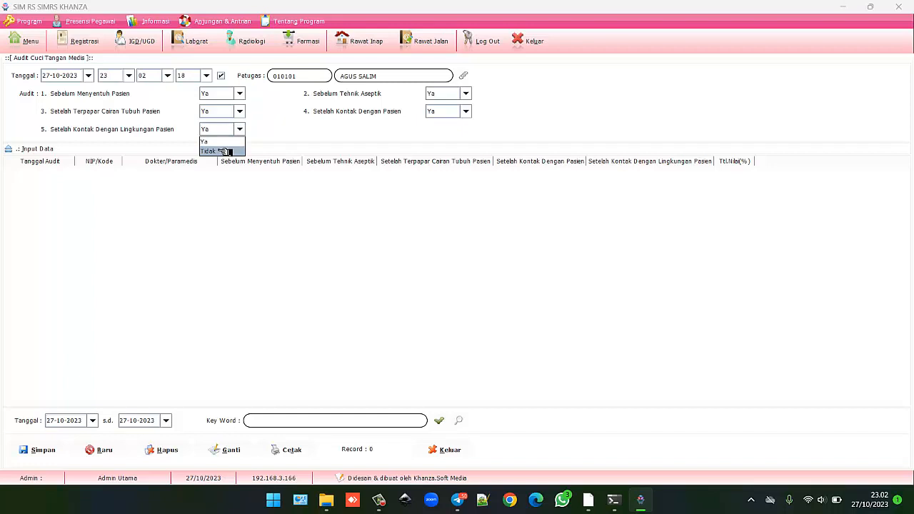
pyautogui.click(226, 151)
pyautogui.click(463, 95)
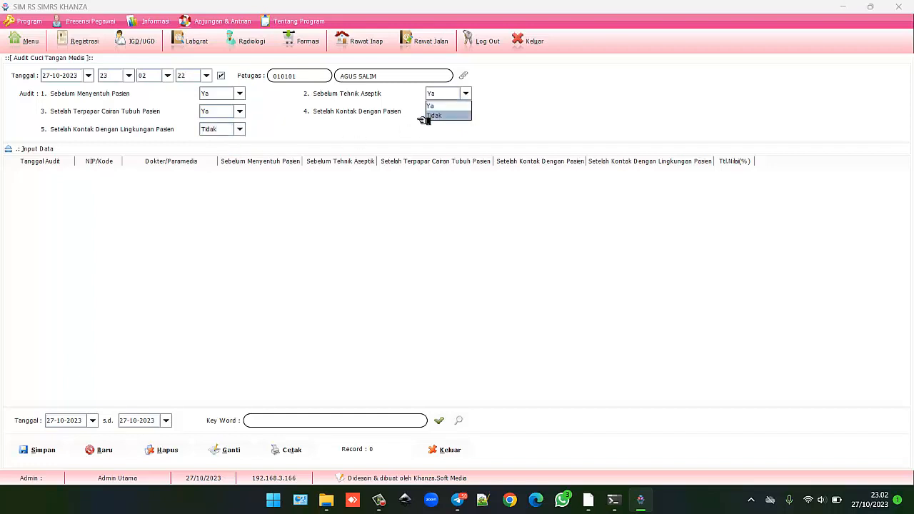
pyautogui.click(447, 107)
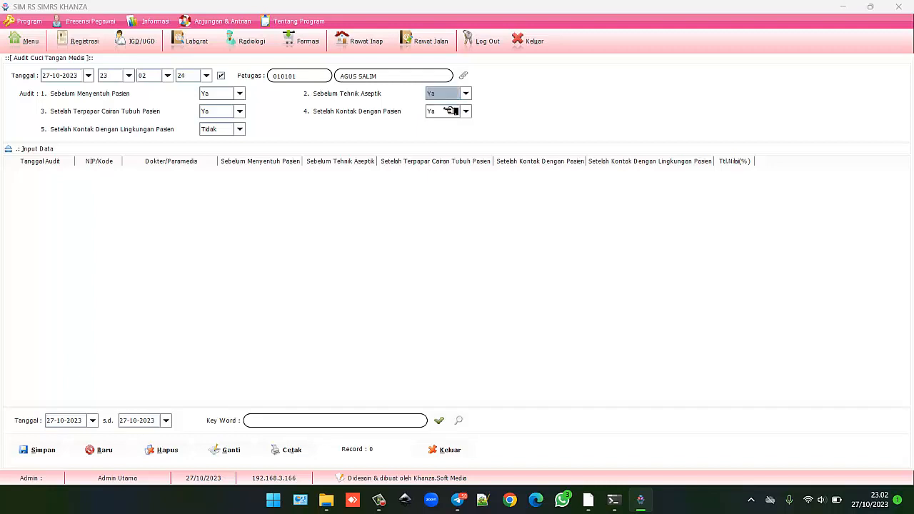
pyautogui.click(449, 111)
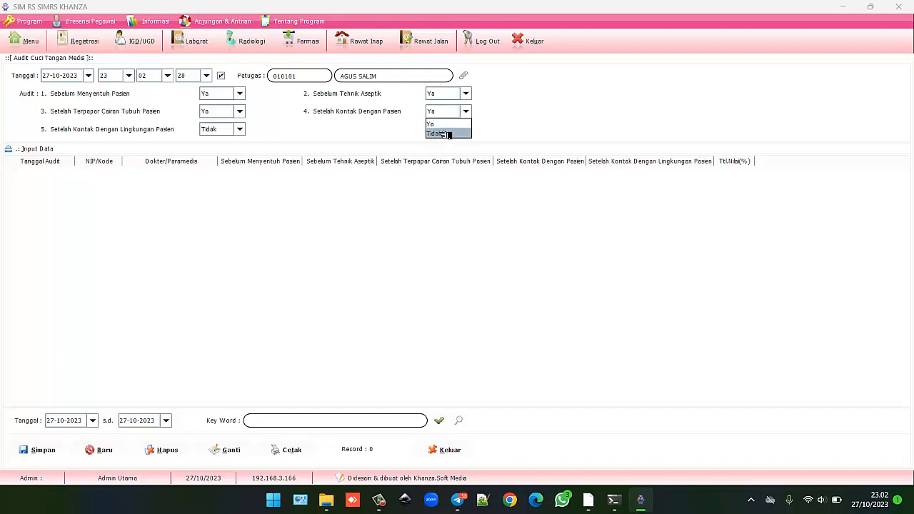
pyautogui.click(440, 126)
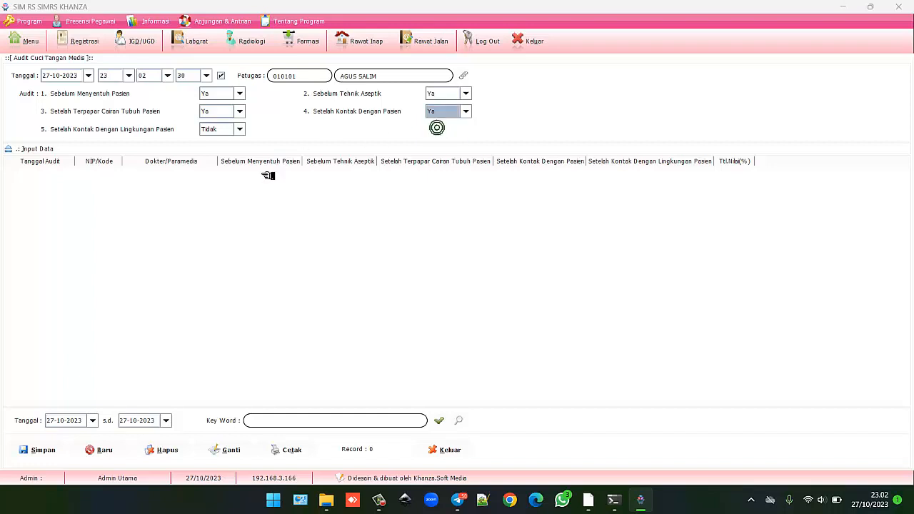
pyautogui.click(37, 448)
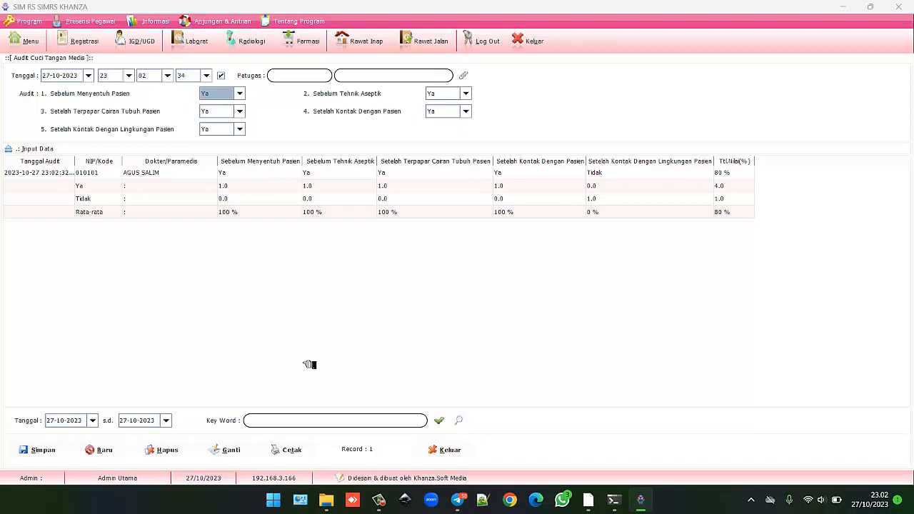
pyautogui.click(105, 188)
# Load the saved 80% hand-washing audit, then preview and close its Data Audit Cuci Tangan Medis report.
pyautogui.click(105, 188)
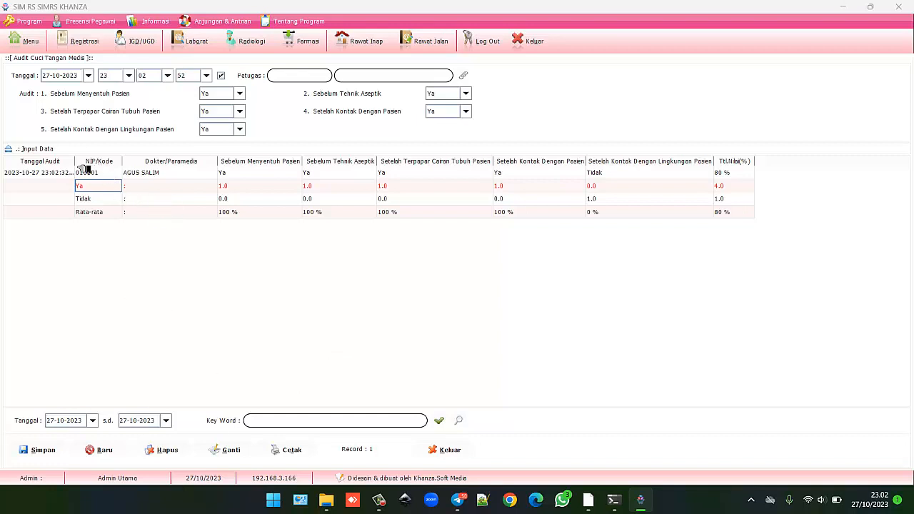
pyautogui.click(56, 173)
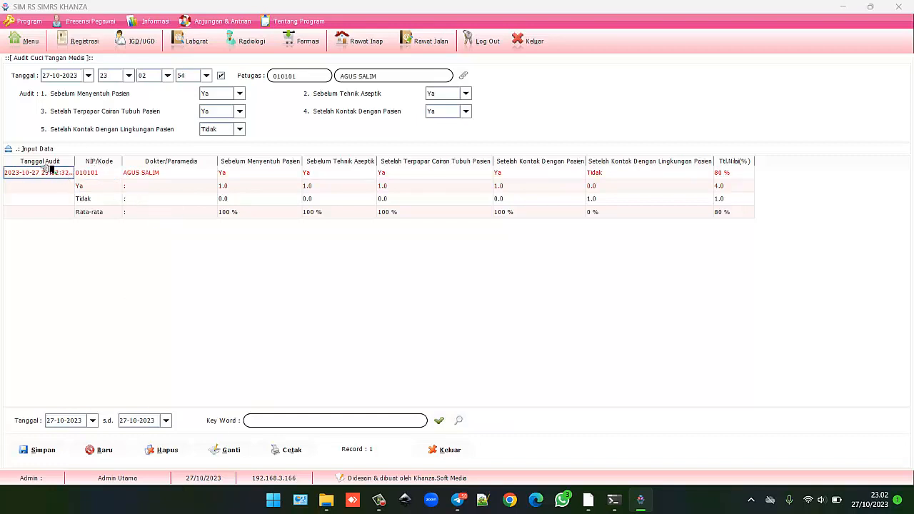
pyautogui.click(285, 450)
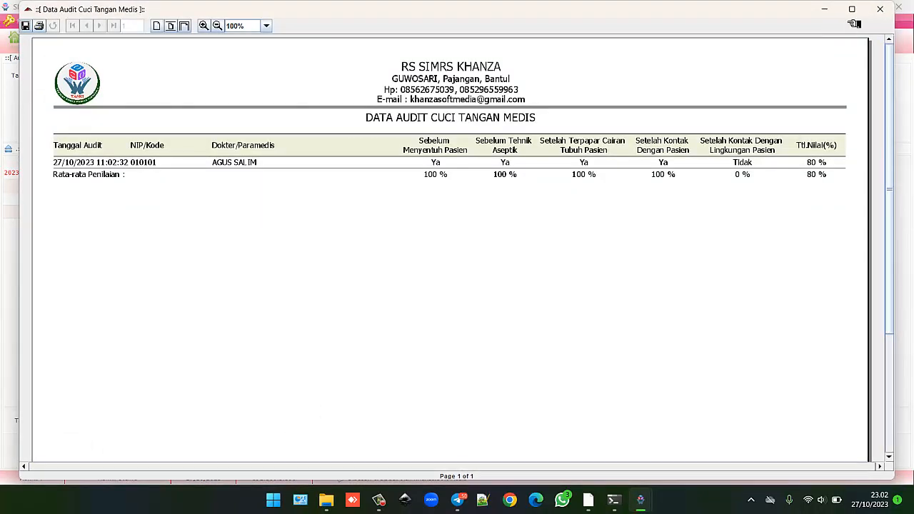
pyautogui.click(880, 10)
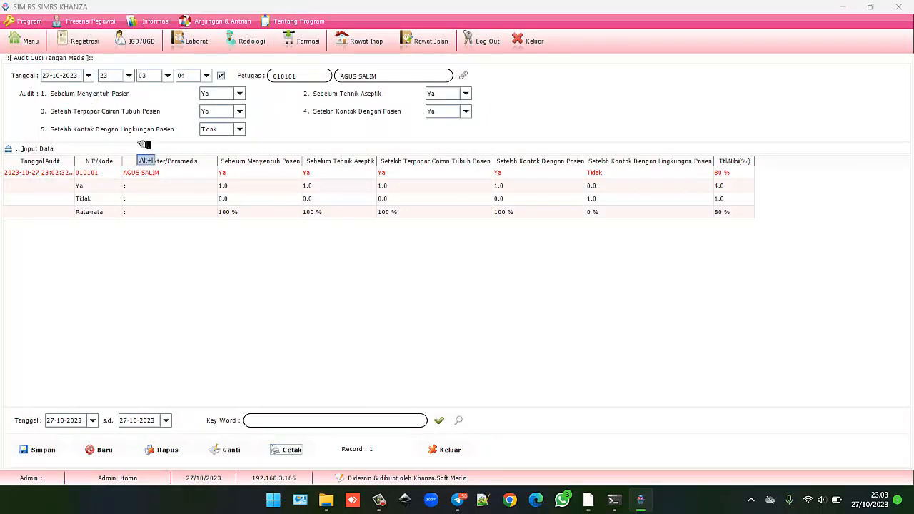
# Switch item 5 back to Ya, update the record to 100% with Ganti, and return to the menu.
pyautogui.click(241, 130)
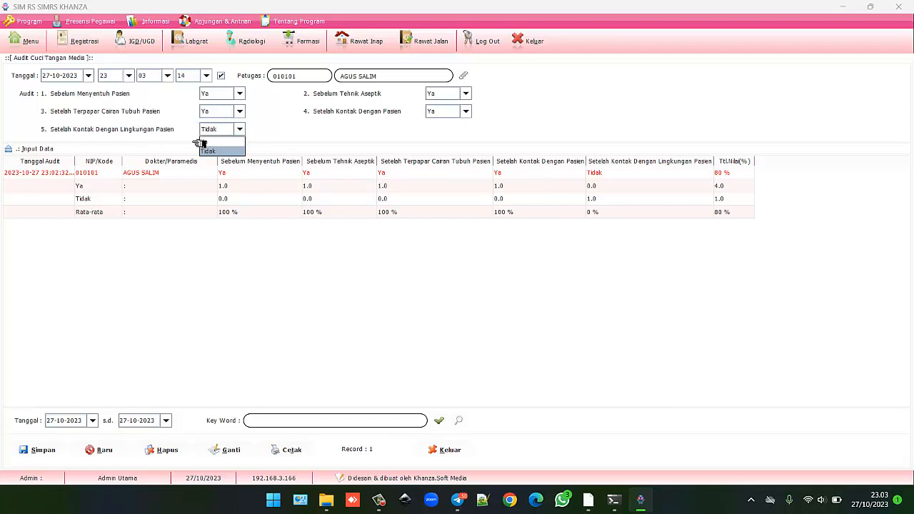
pyautogui.click(212, 144)
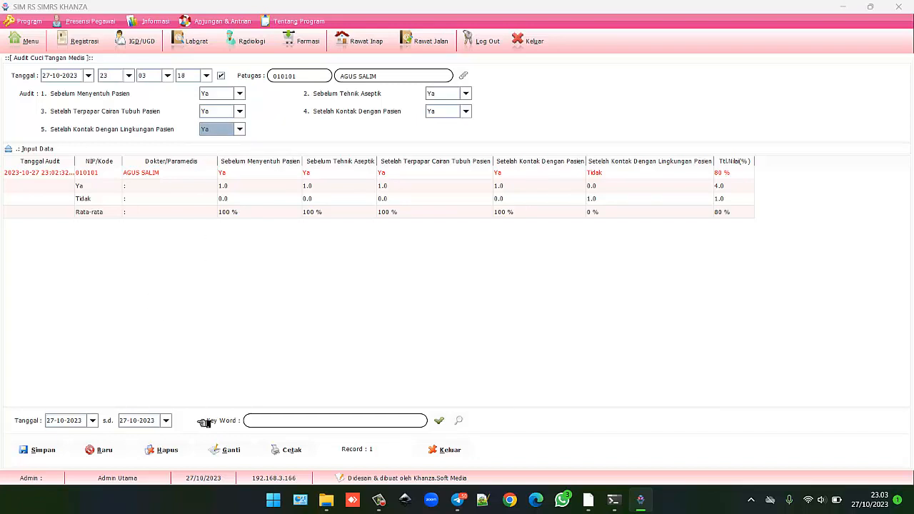
pyautogui.click(226, 453)
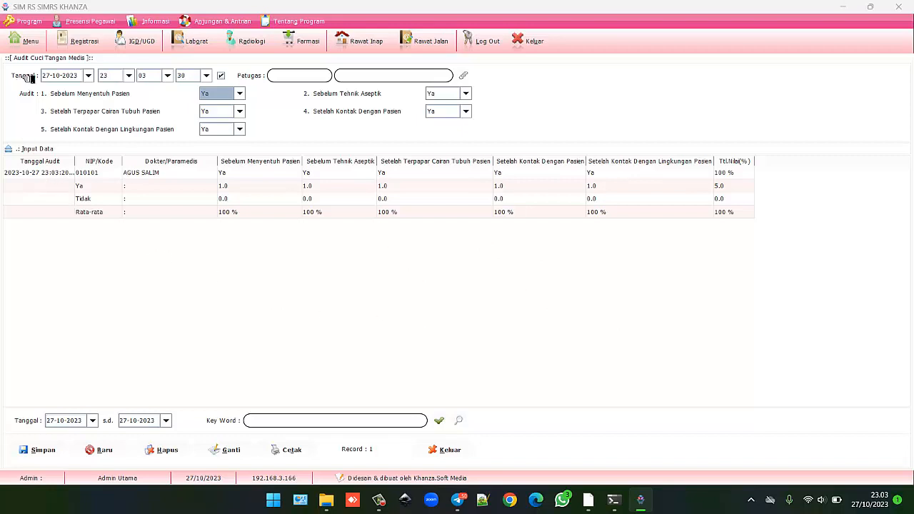
pyautogui.click(30, 43)
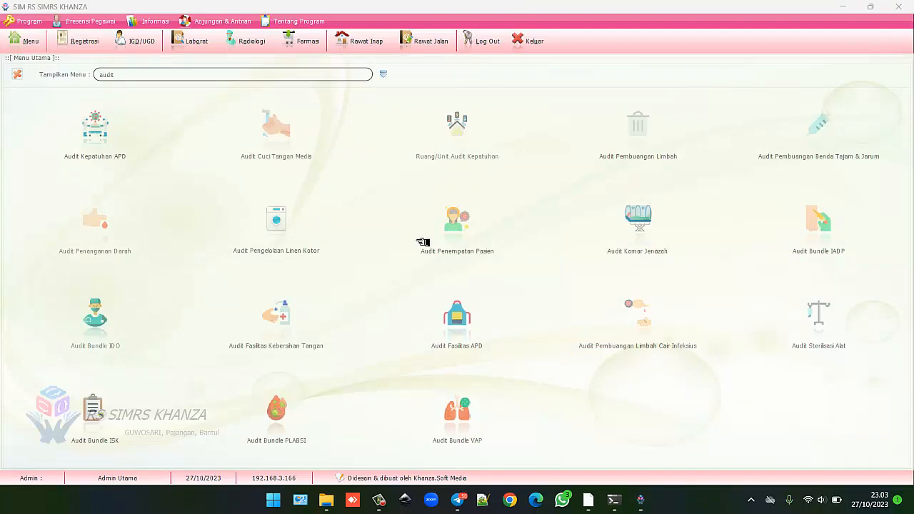
# Open Audit Pembuangan Limbah, expand Input Data, and bring up the Ruang/Unit lookup list.
pyautogui.click(645, 137)
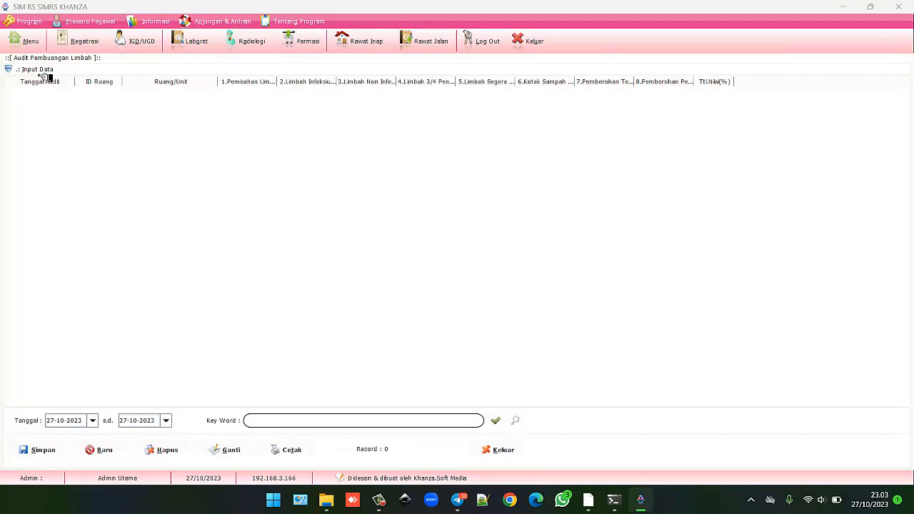
pyautogui.click(45, 72)
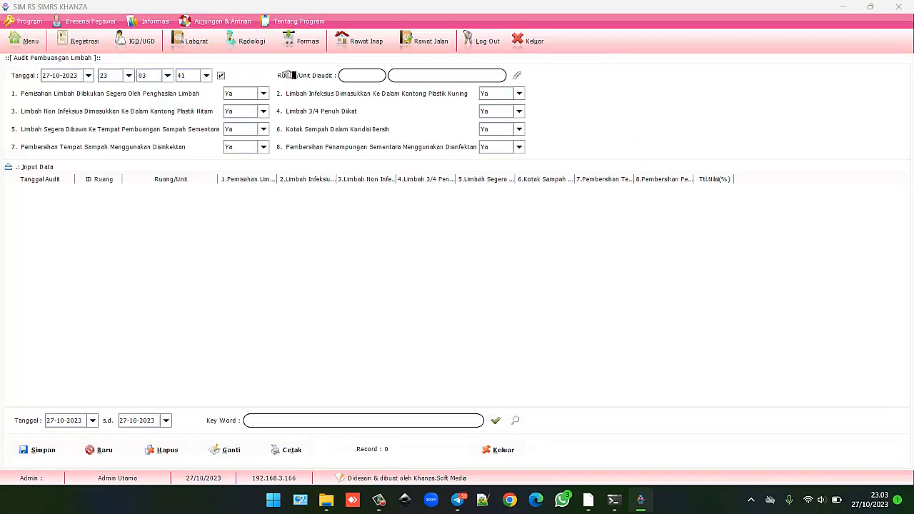
pyautogui.click(521, 76)
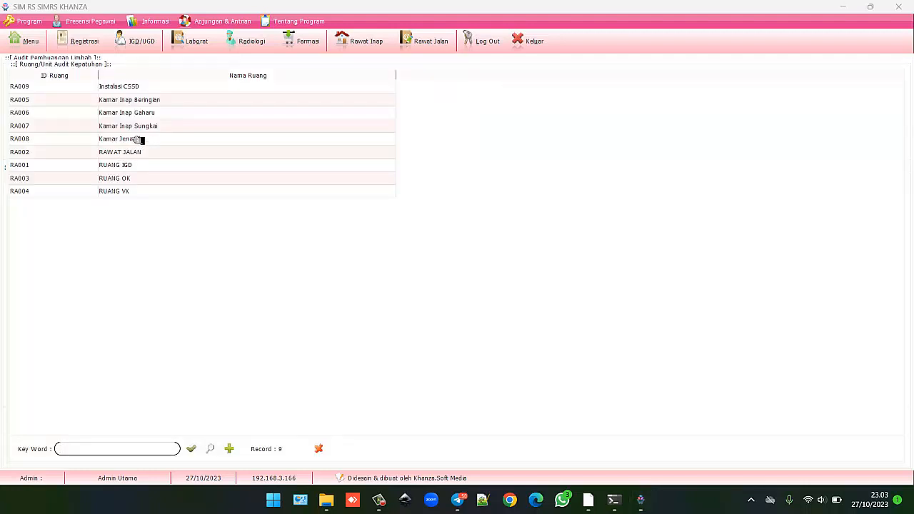
# Correct RA005's name from 'Kamar Inap Beringian' to 'Kamar Inap Beringin' in the room master form.
pyautogui.click(138, 104)
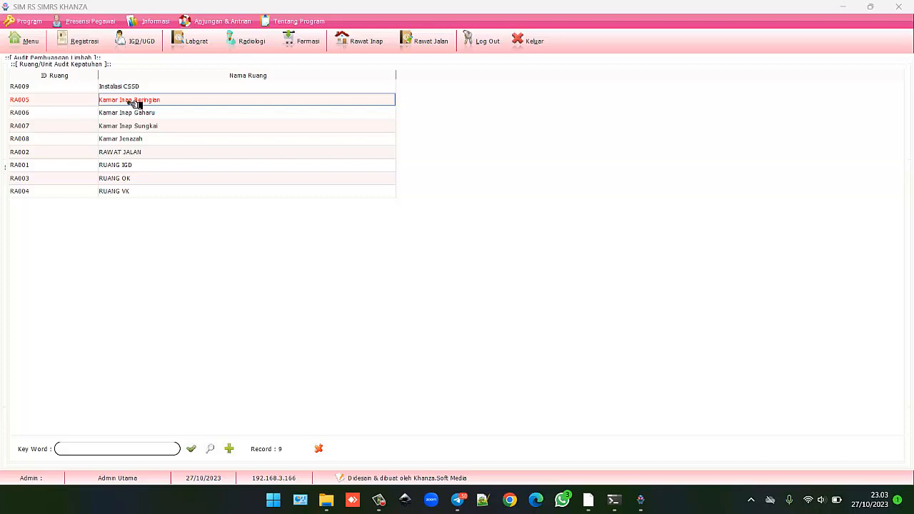
pyautogui.click(229, 450)
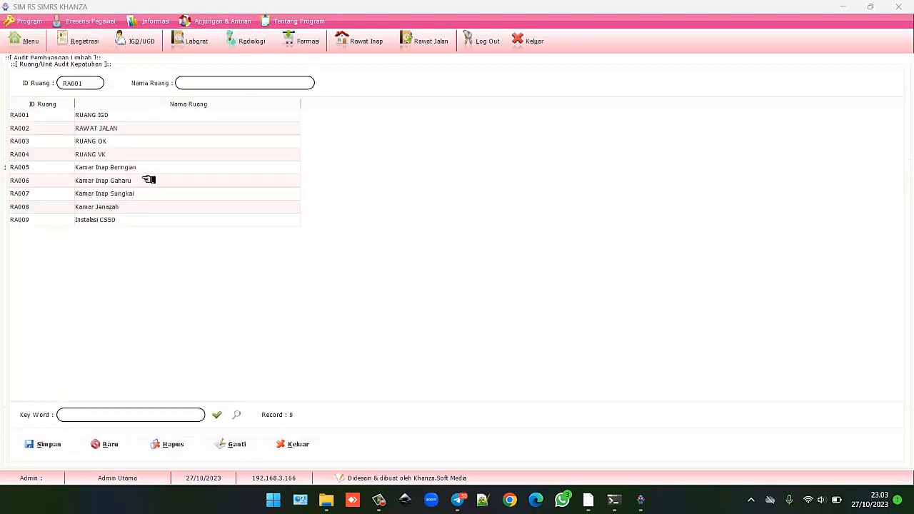
pyautogui.click(140, 169)
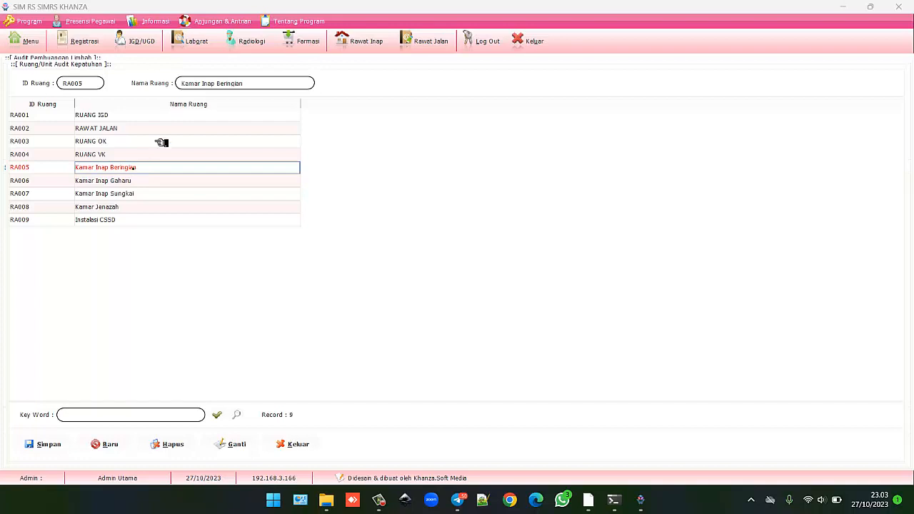
pyautogui.click(243, 84)
pyautogui.press('Delete')
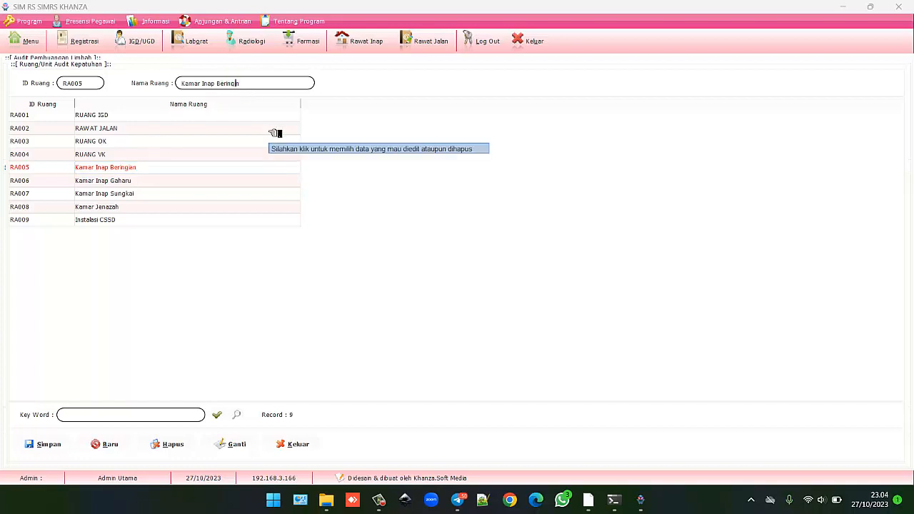
pyautogui.click(230, 445)
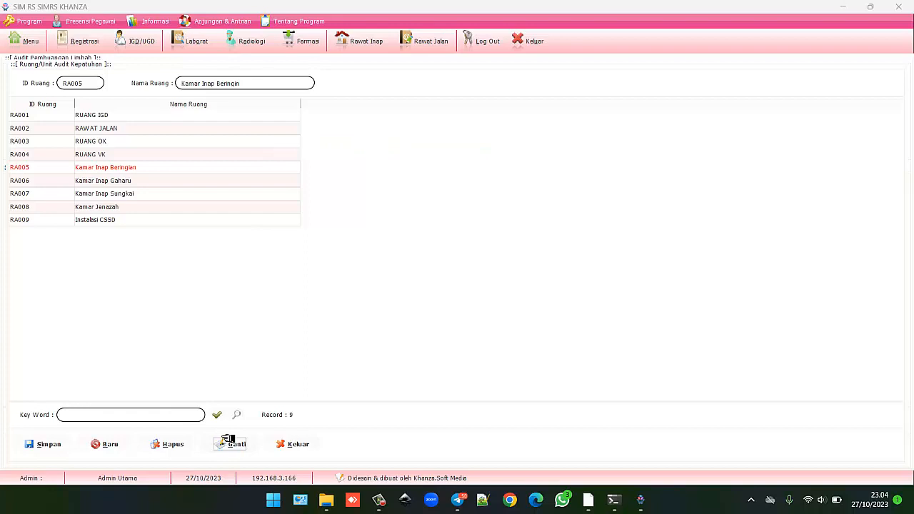
pyautogui.click(135, 167)
pyautogui.click(294, 444)
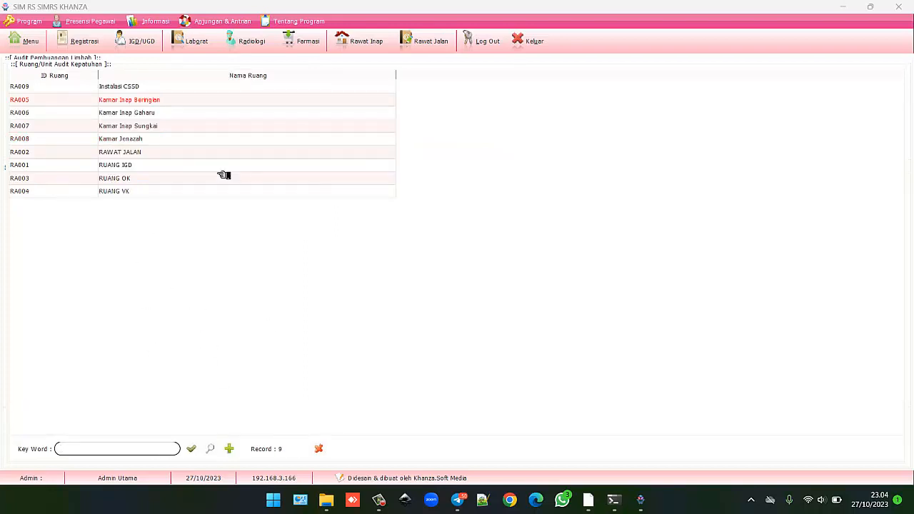
# Refresh the room list and choose RA005 Kamar Inap Beringin as the audited unit.
pyautogui.click(209, 448)
pyautogui.doubleClick(172, 103)
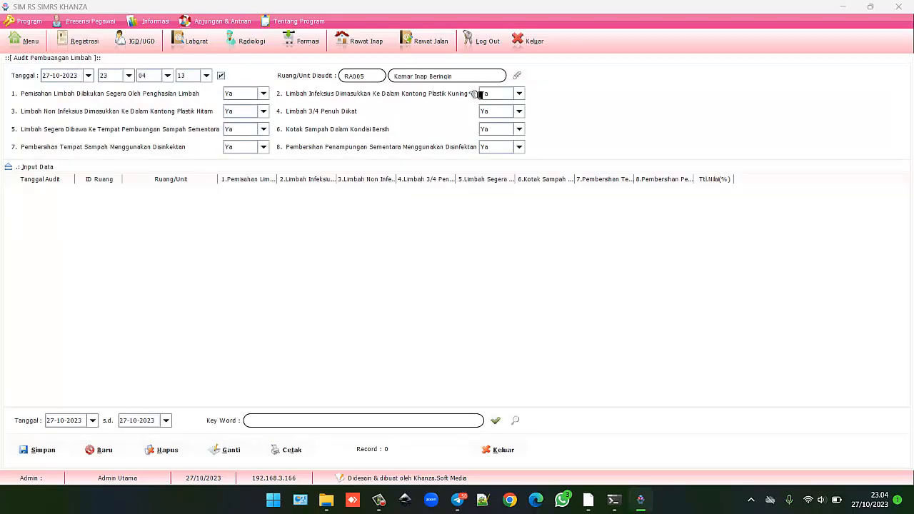
pyautogui.click(523, 76)
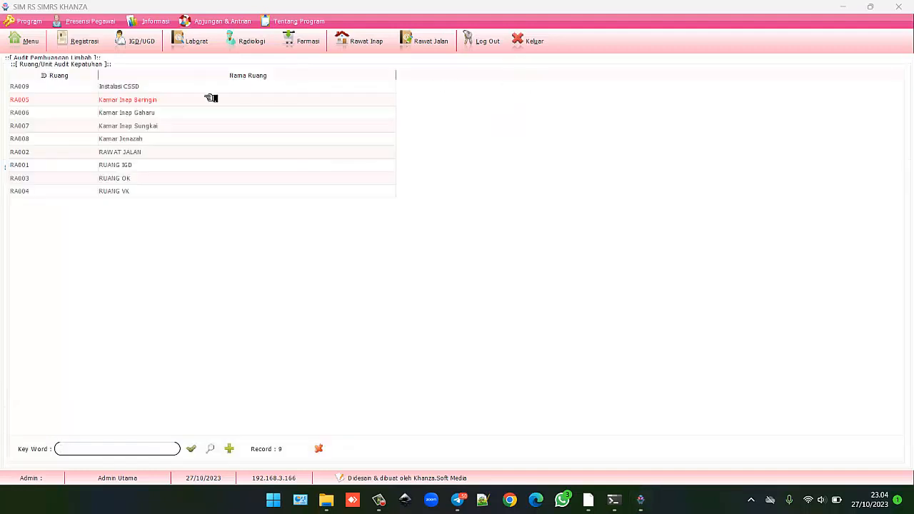
pyautogui.click(156, 101)
pyautogui.doubleClick(156, 100)
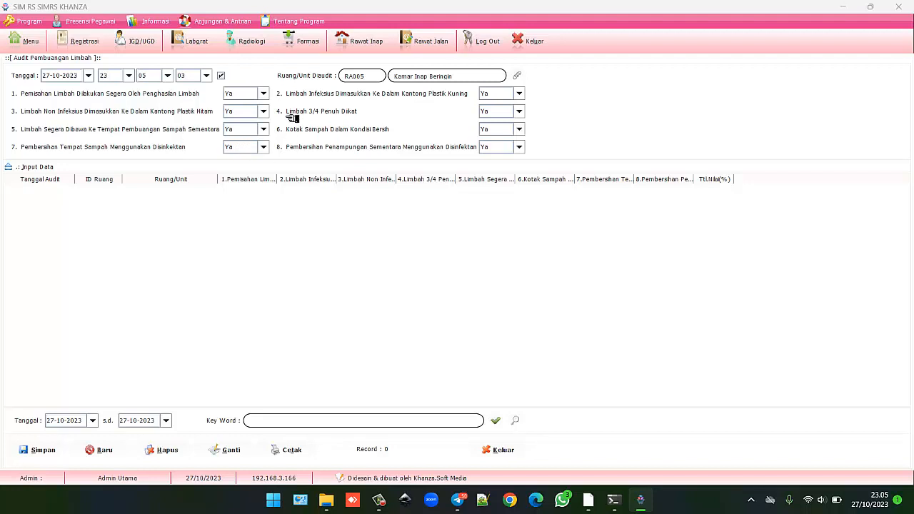
# Save the RA005 waste-disposal audit at 100%, widen the Tanggal Audit column, and return to the menu.
pyautogui.click(31, 451)
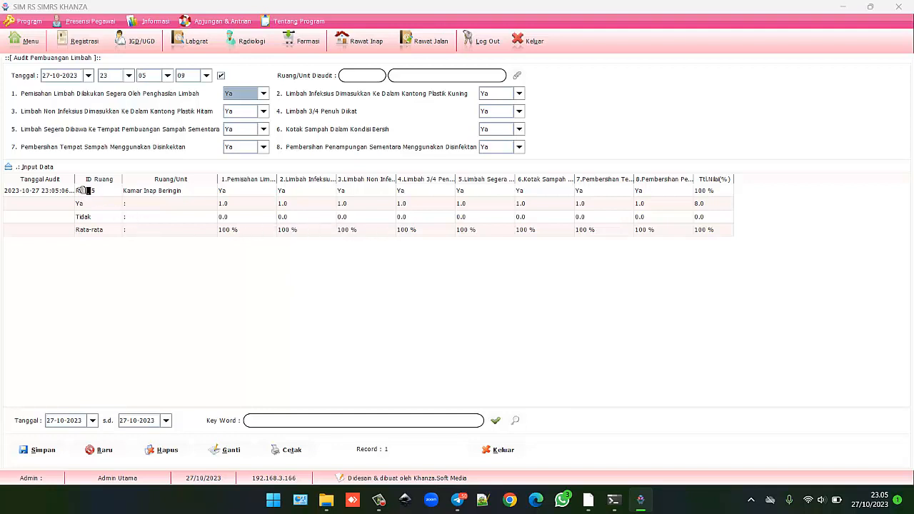
pyautogui.moveTo(75, 179); pyautogui.dragTo(152, 179)
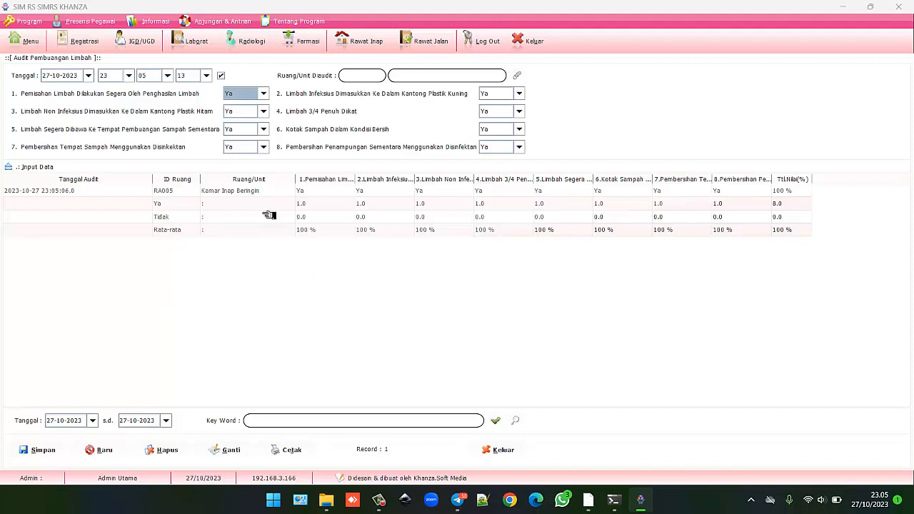
pyautogui.click(247, 191)
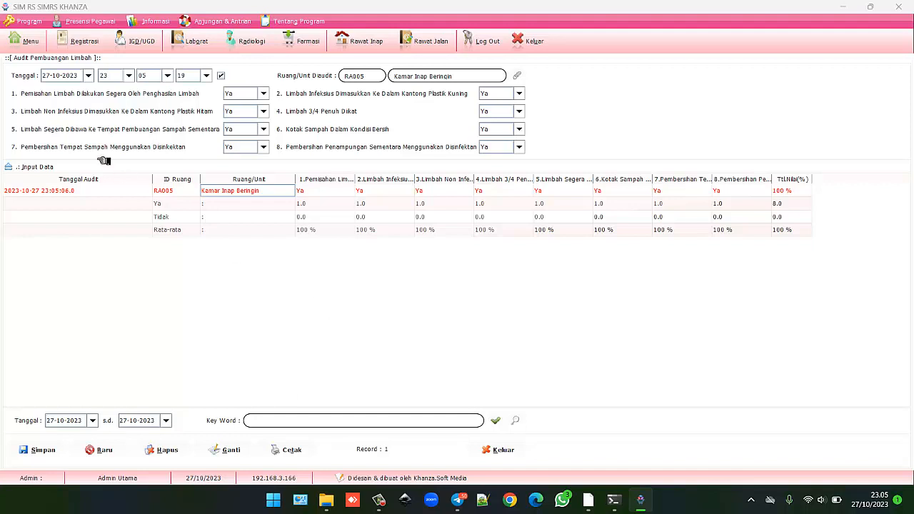
pyautogui.click(13, 44)
pyautogui.click(19, 44)
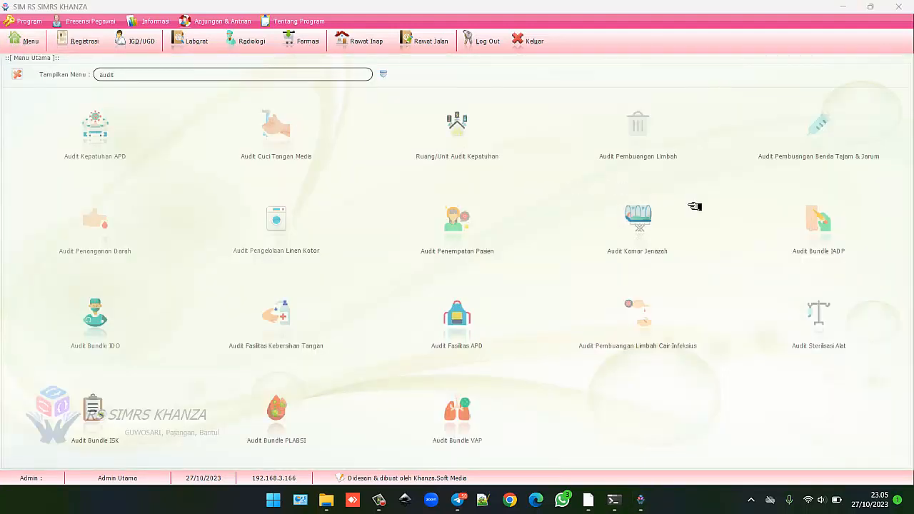
# Open Audit Pembuangan Benda Tajam & Jarum and choose RA002 RAWAT JALAN as the audited unit.
pyautogui.click(819, 129)
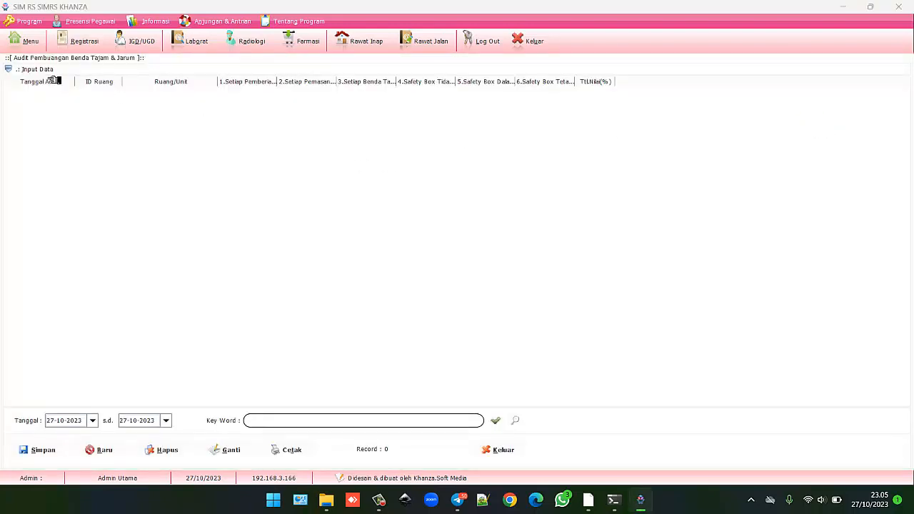
pyautogui.click(50, 70)
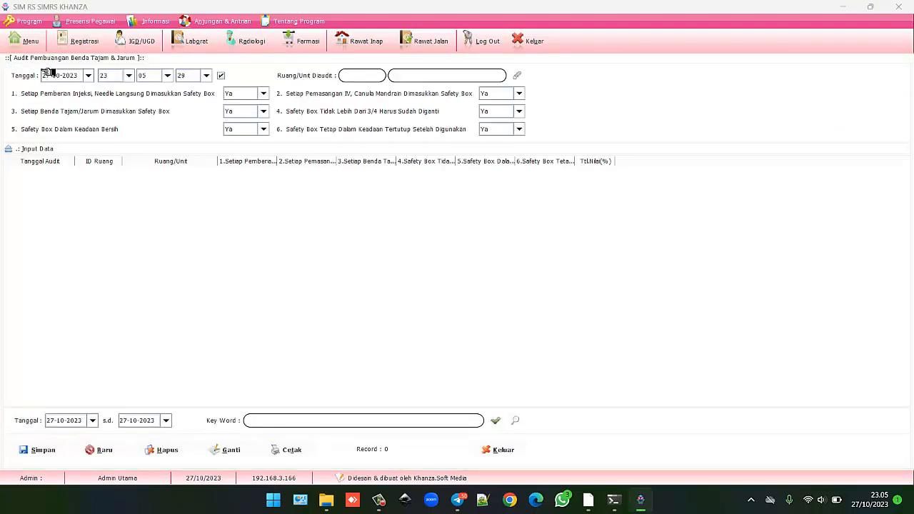
pyautogui.click(519, 76)
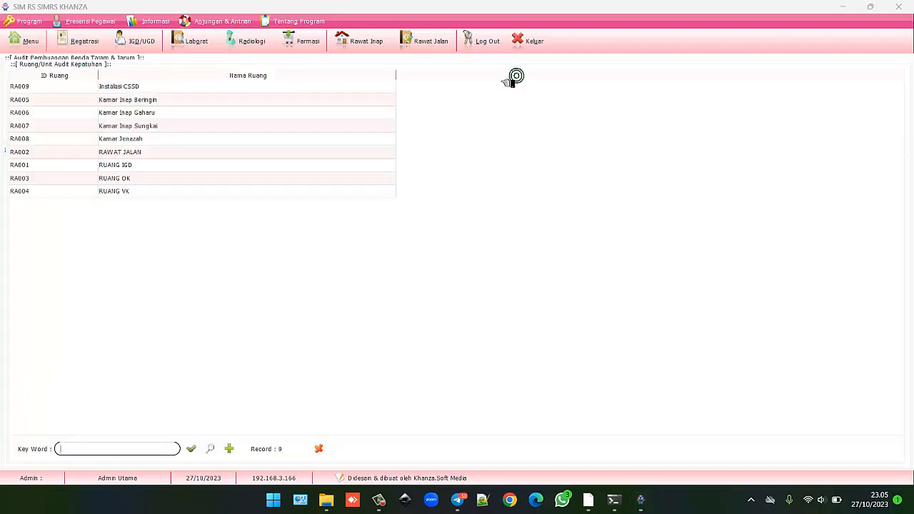
pyautogui.click(112, 156)
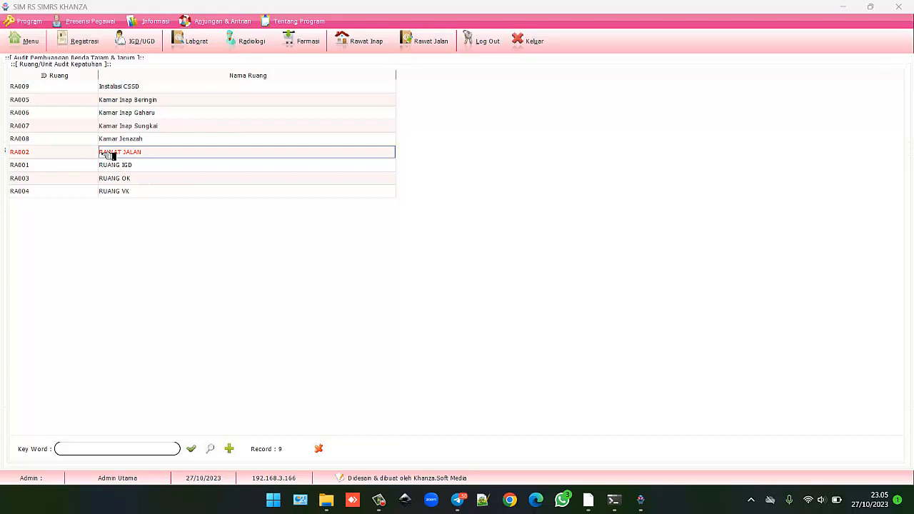
pyautogui.doubleClick(108, 156)
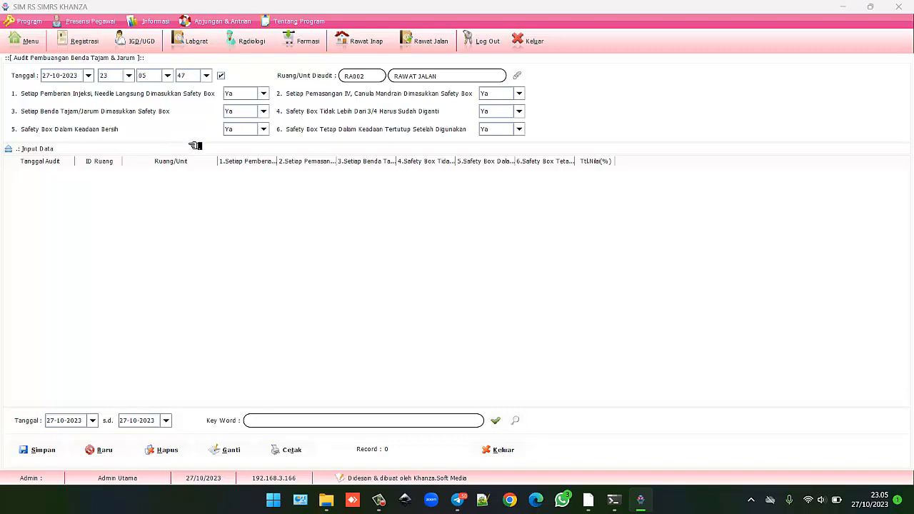
# Keep item 5 answered Ya and set item 6 to Tidak.
pyautogui.click(264, 129)
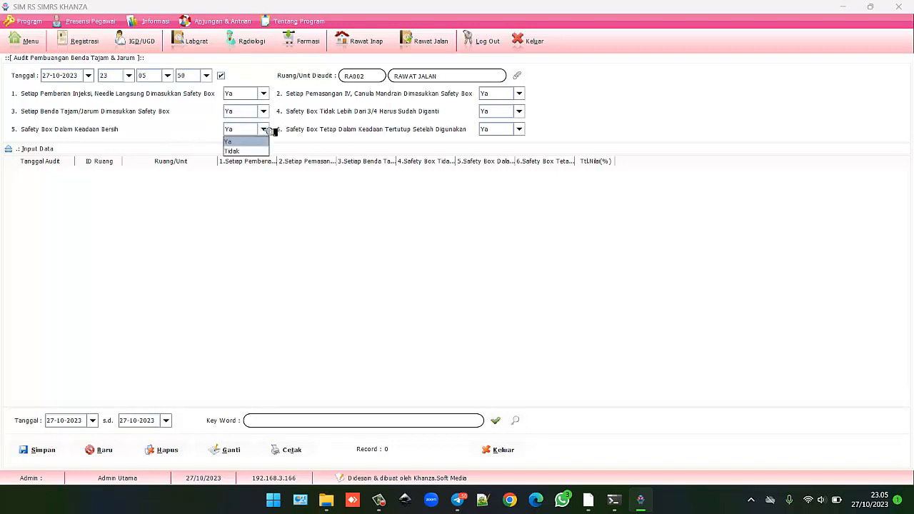
pyautogui.click(266, 130)
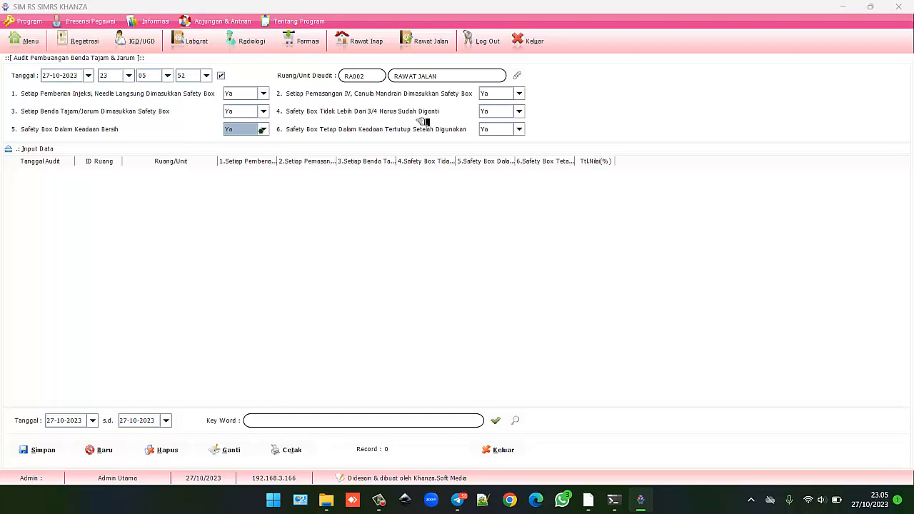
pyautogui.click(261, 130)
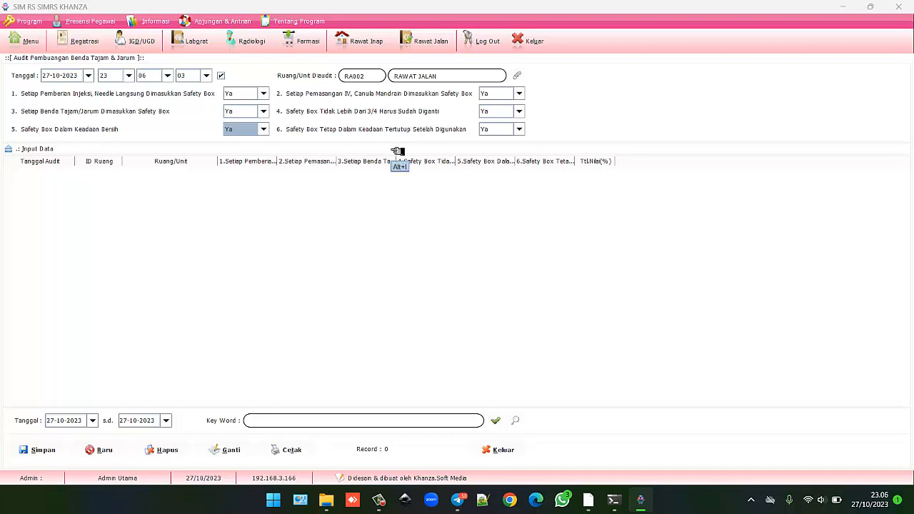
pyautogui.click(517, 128)
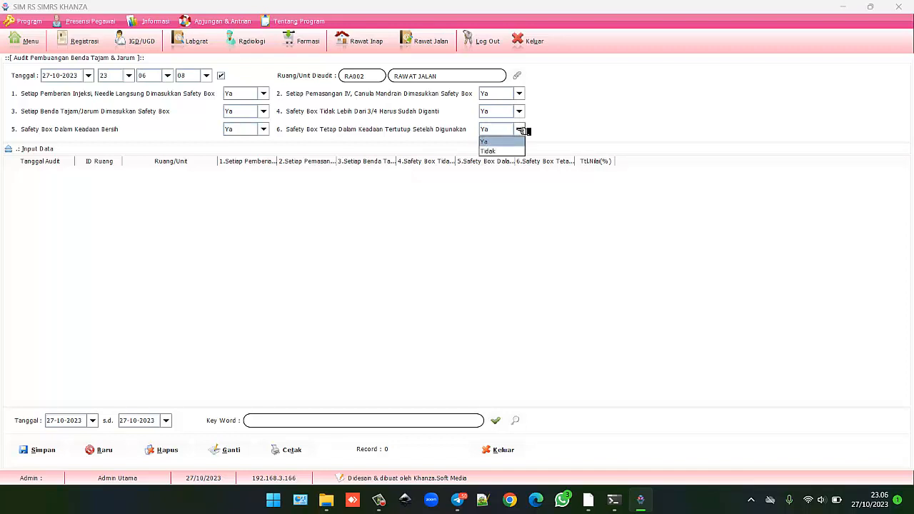
pyautogui.click(489, 150)
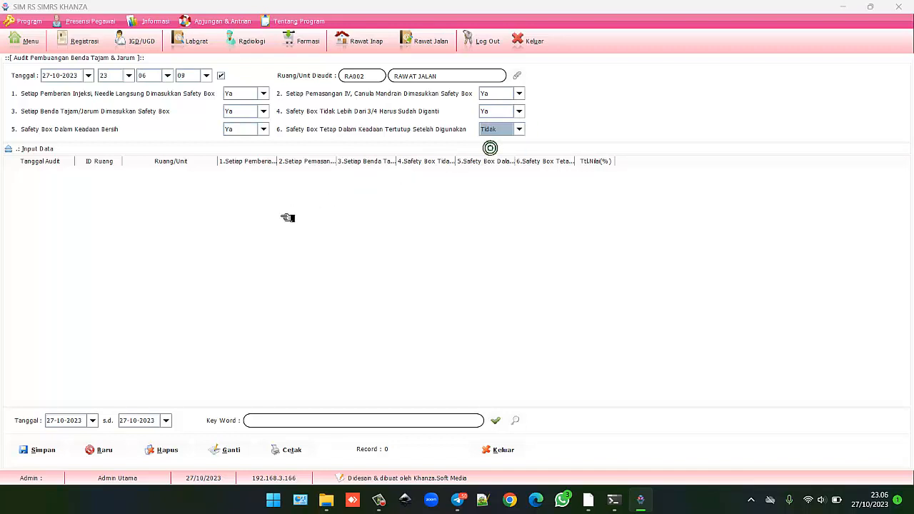
pyautogui.click(45, 450)
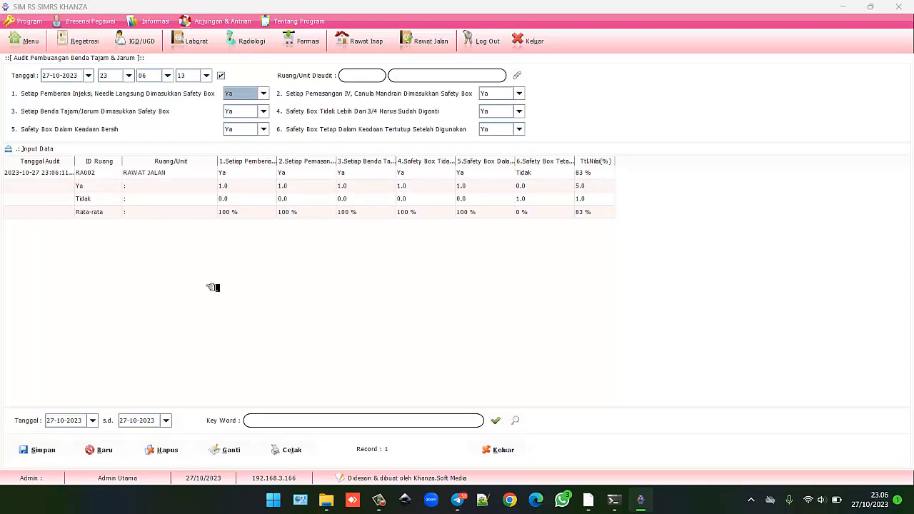
pyautogui.click(100, 173)
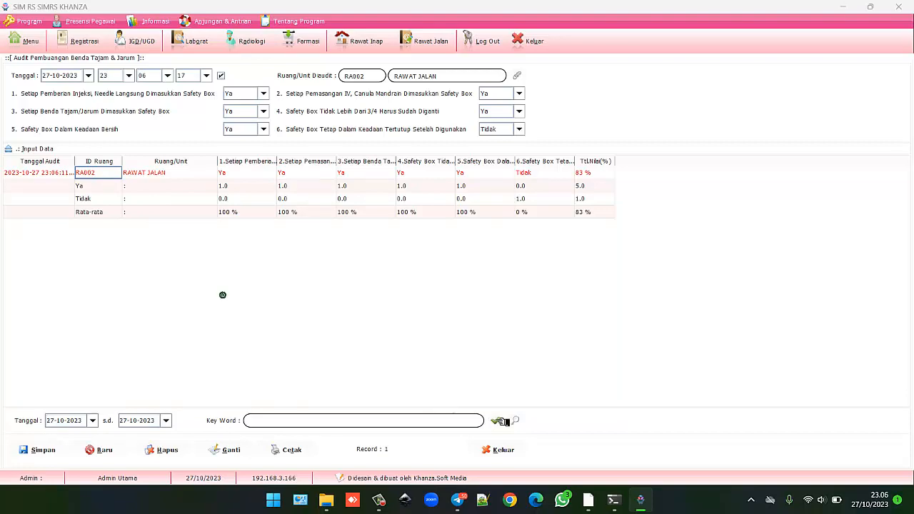
pyautogui.click(498, 421)
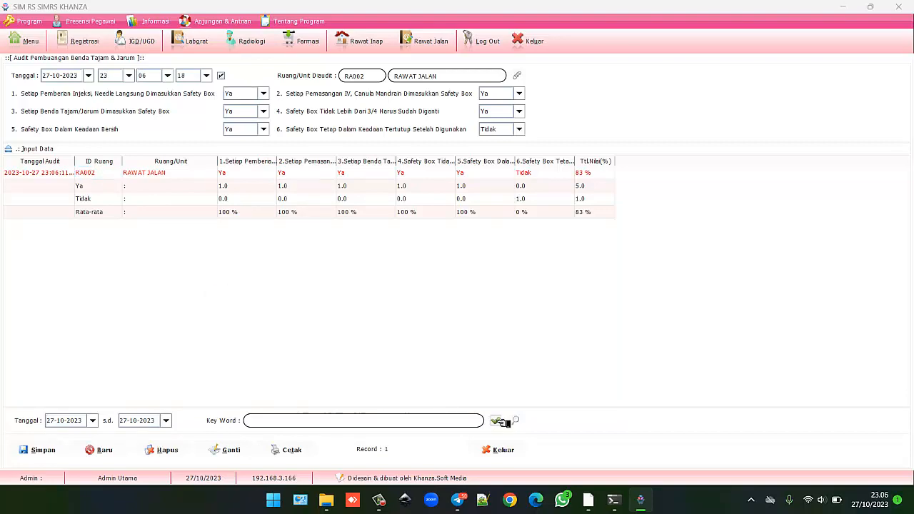
pyautogui.click(290, 450)
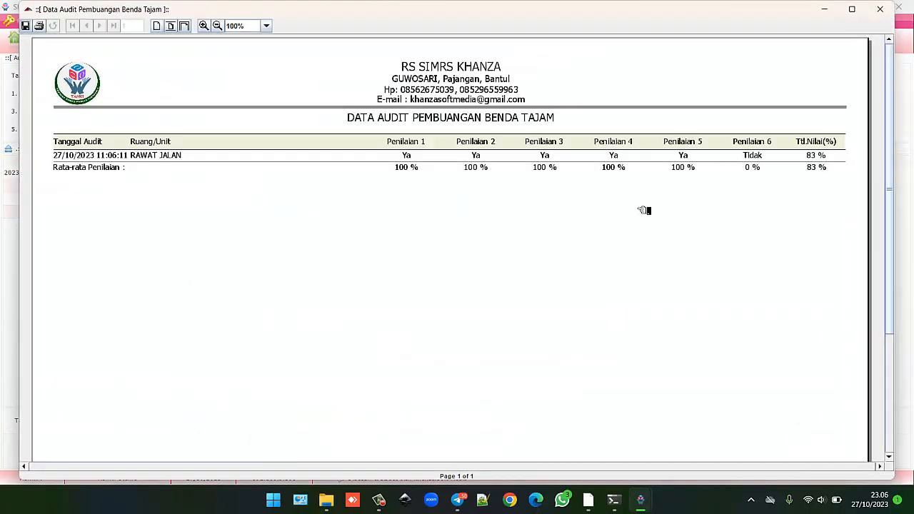
pyautogui.click(854, 10)
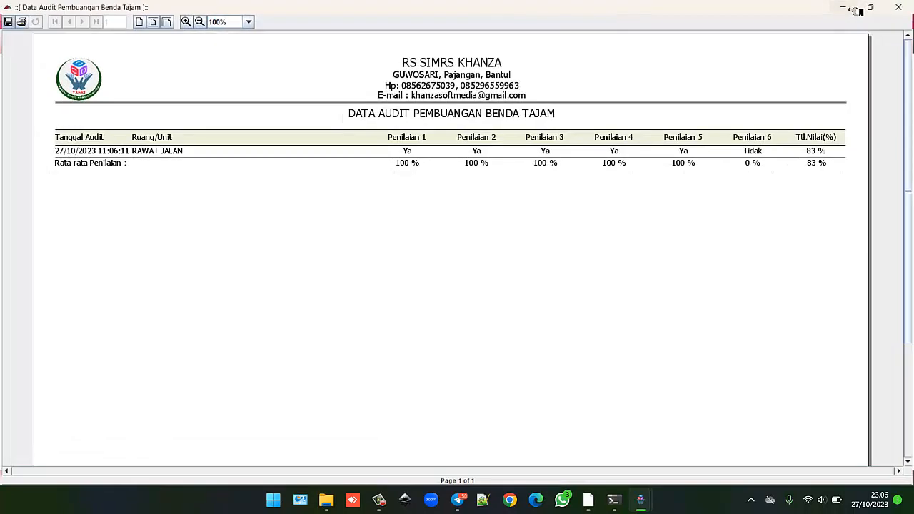
pyautogui.click(899, 8)
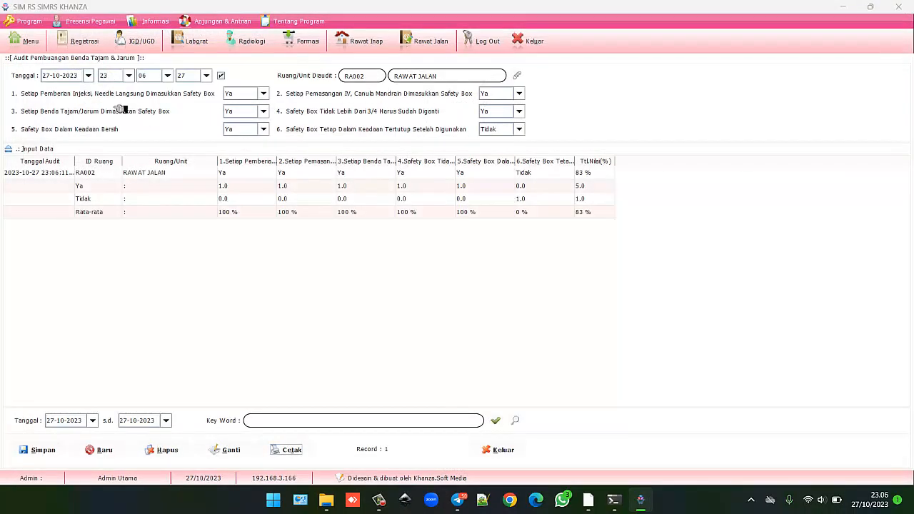
# Save a blood handling and disposal audit for RA003 Ruang OK with all six items Ya (100%), then return to the menu.
pyautogui.click(33, 41)
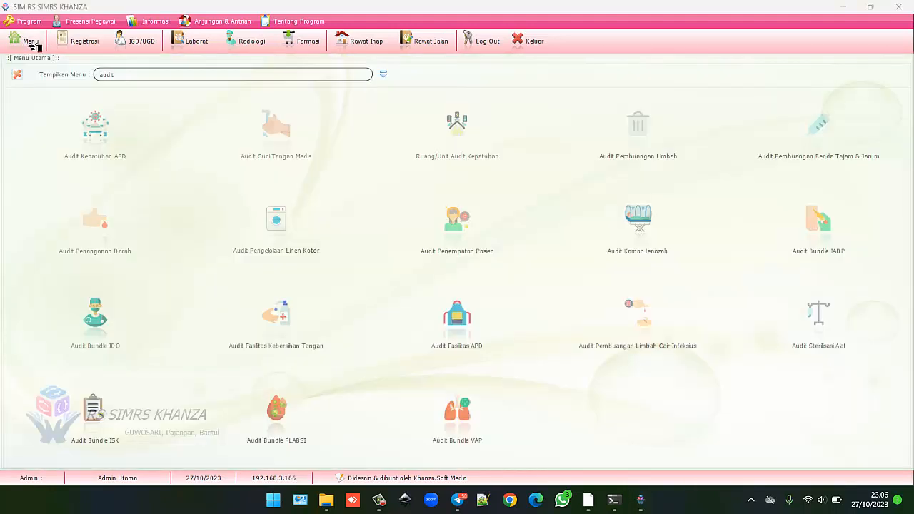
pyautogui.click(97, 222)
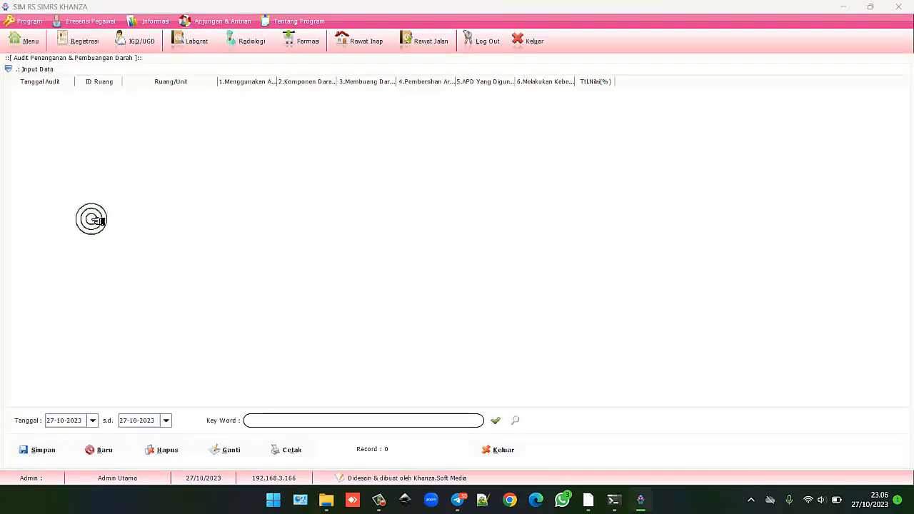
pyautogui.click(49, 73)
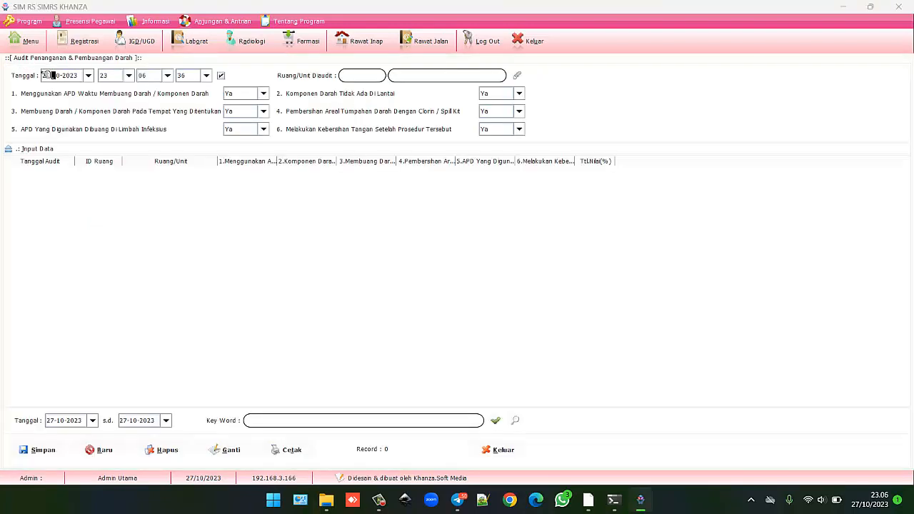
pyautogui.click(522, 75)
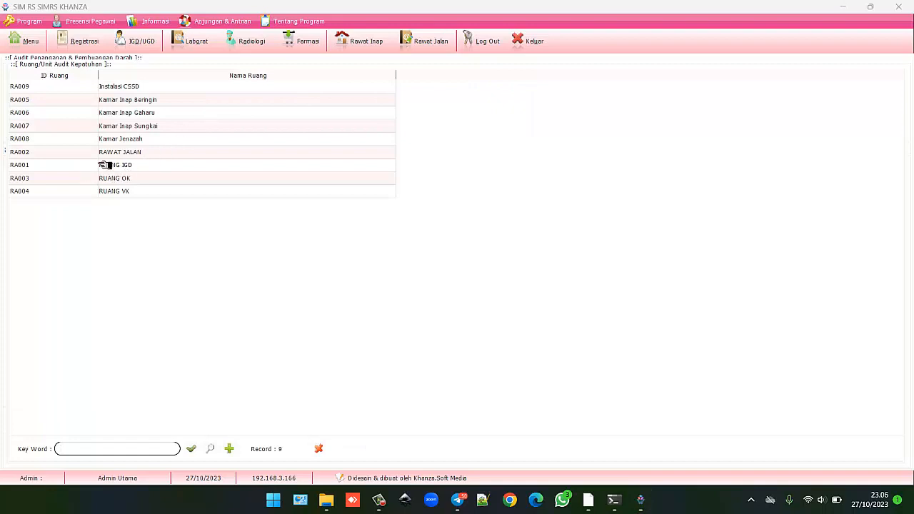
pyautogui.click(137, 180)
pyautogui.doubleClick(137, 180)
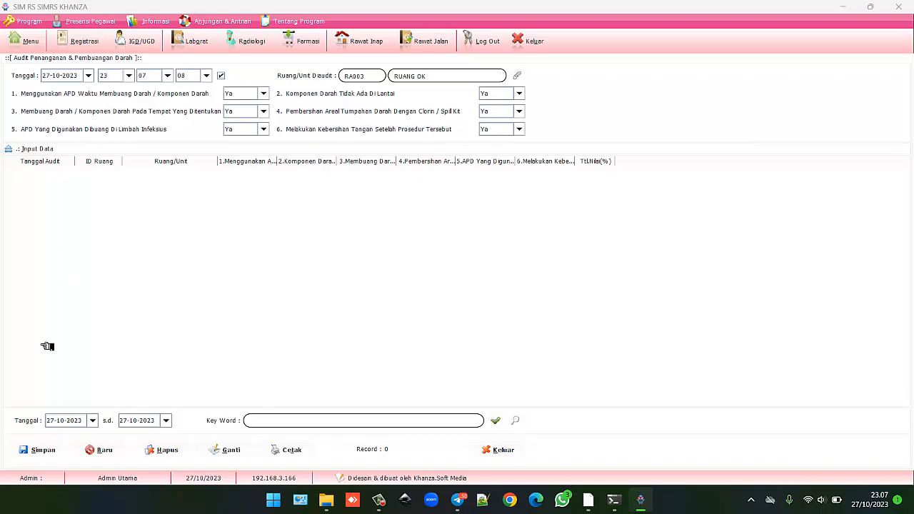
pyautogui.click(36, 451)
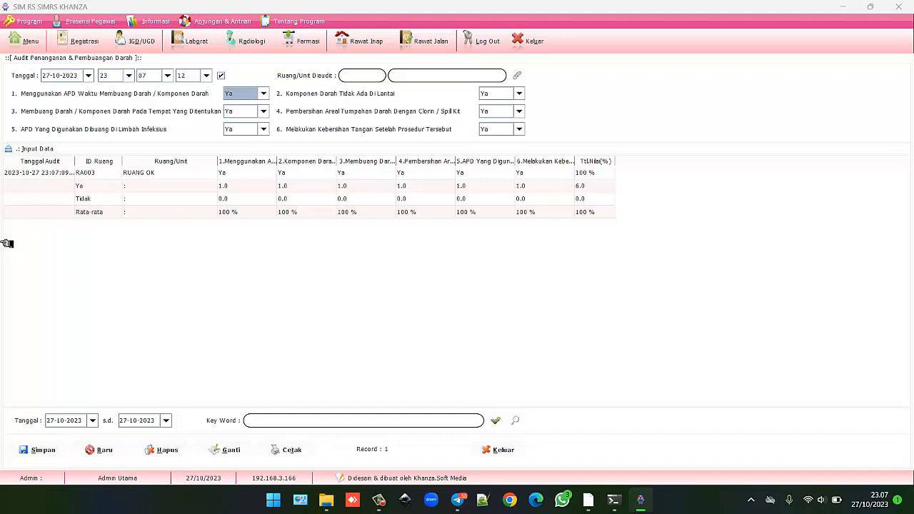
pyautogui.click(32, 44)
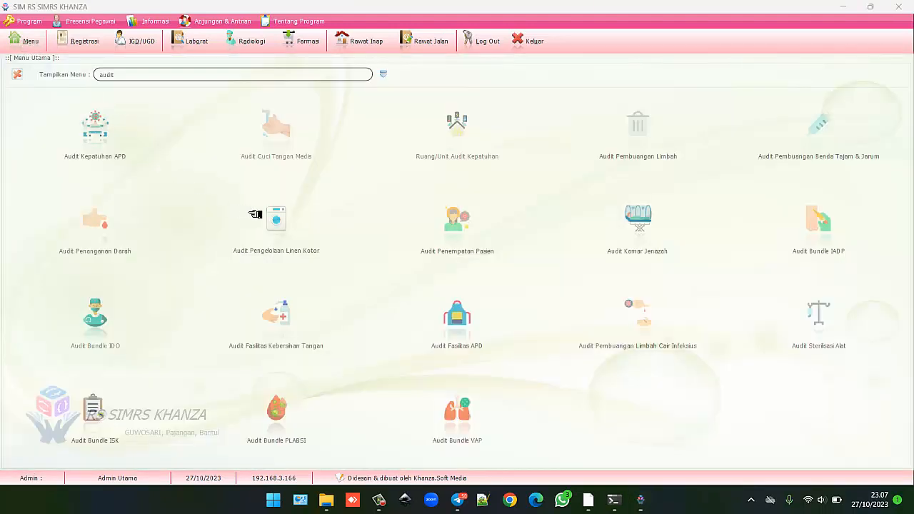
# From the dirty linen audit's room lookup, add a new audit room named Laundry (RA010).
pyautogui.click(285, 221)
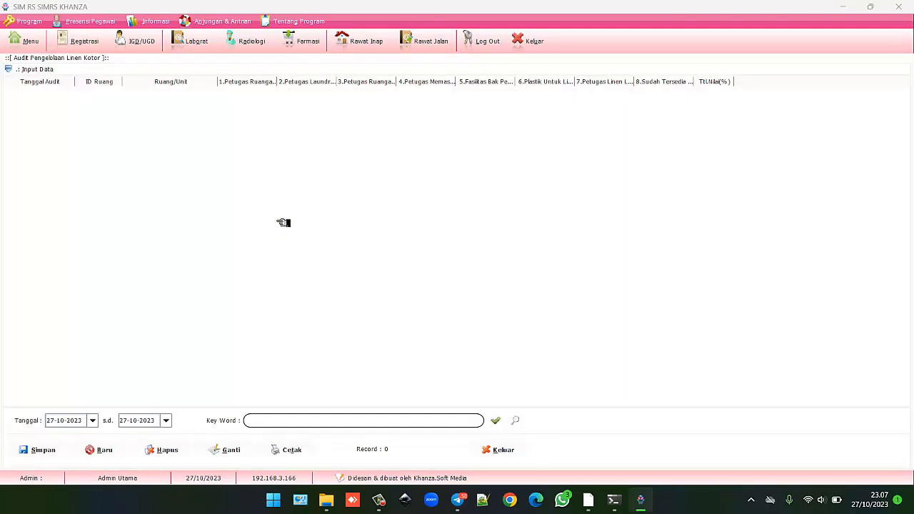
pyautogui.click(48, 70)
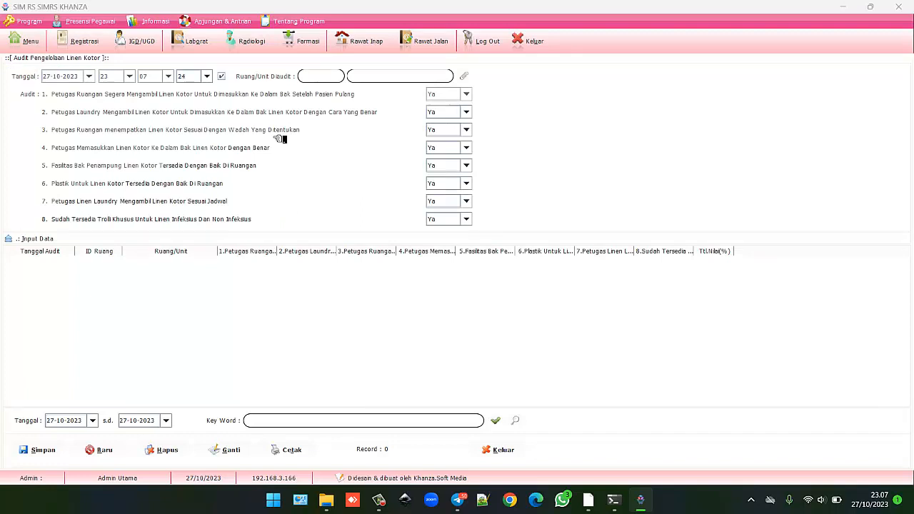
pyautogui.click(470, 77)
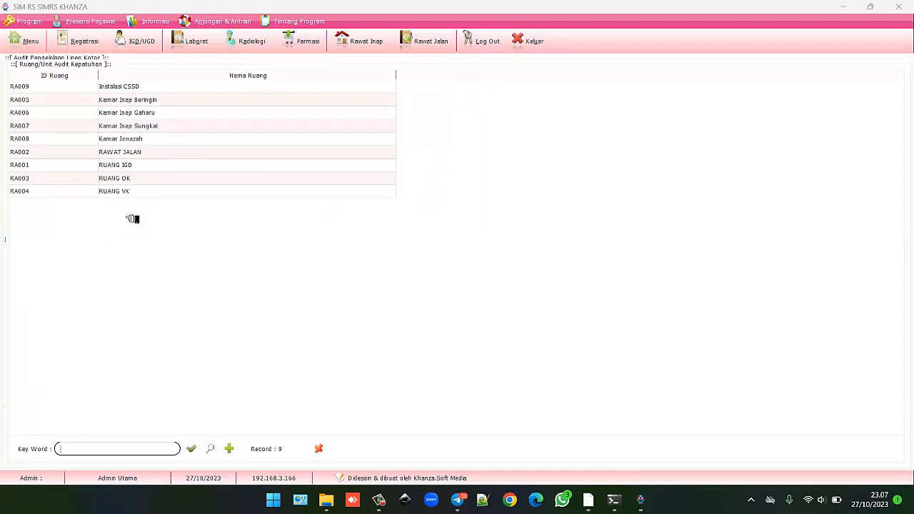
pyautogui.click(228, 448)
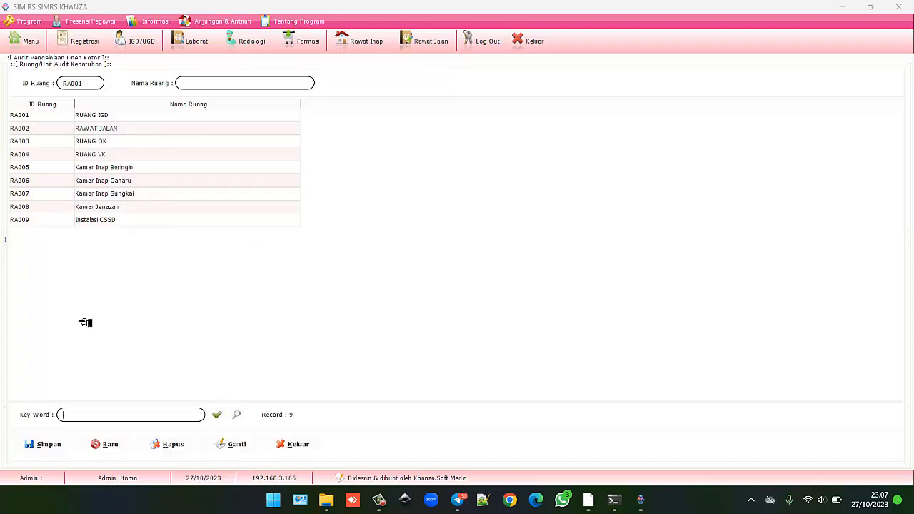
pyautogui.click(105, 444)
pyautogui.write('Laundry')
pyautogui.click(39, 444)
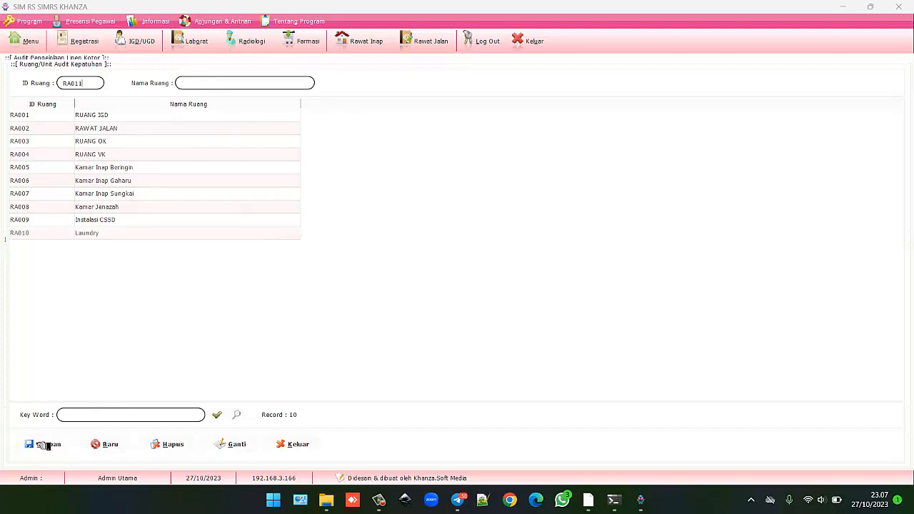
pyautogui.click(293, 445)
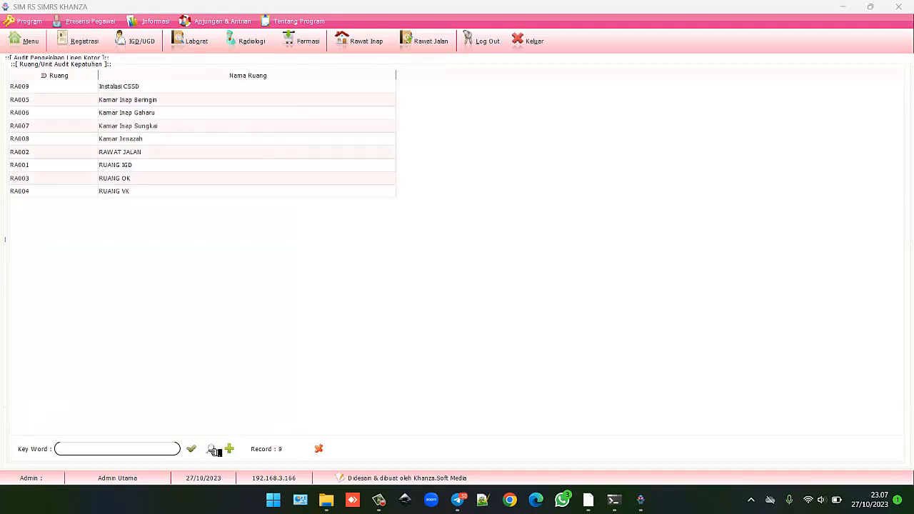
# Refresh the room list and choose Laundry as the audited unit.
pyautogui.click(212, 449)
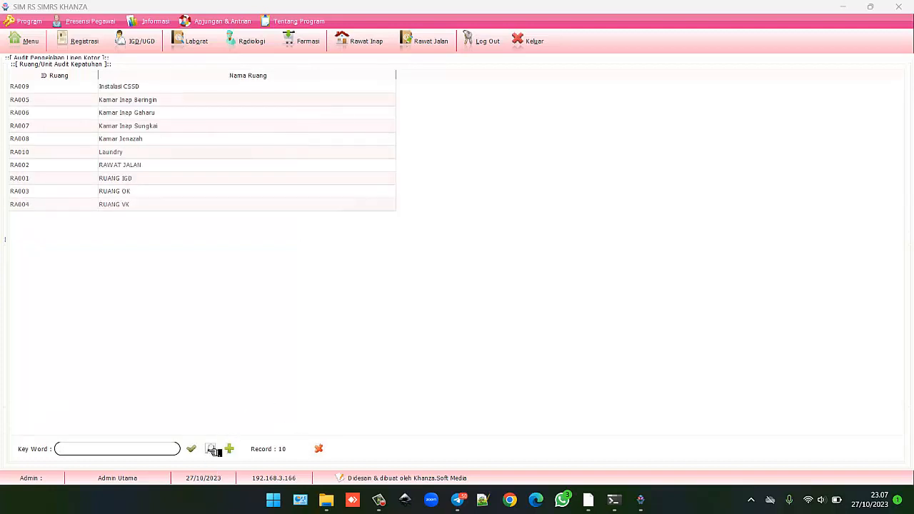
pyautogui.click(103, 153)
pyautogui.doubleClick(104, 155)
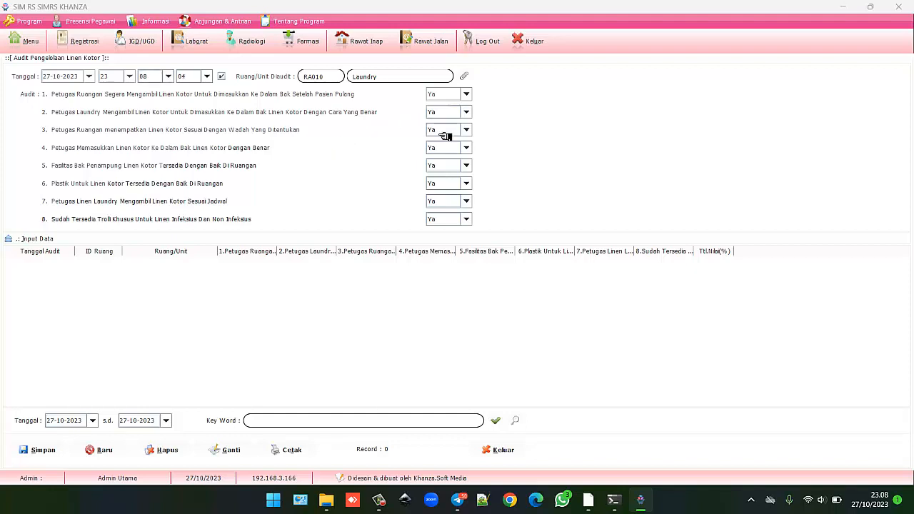
# Set RA007 Kamar Inap Sungkai as the unit, answer item 1 Tidak with the rest Ya, and save.
pyautogui.click(465, 75)
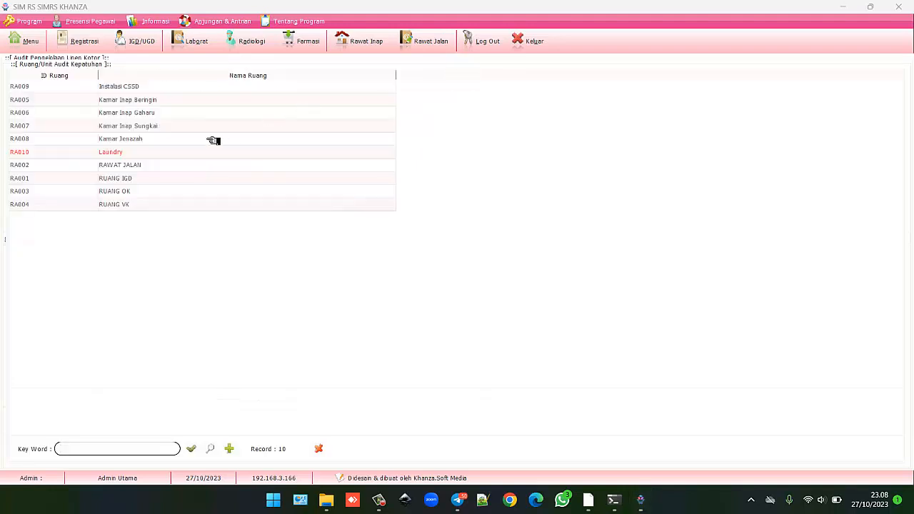
pyautogui.doubleClick(148, 126)
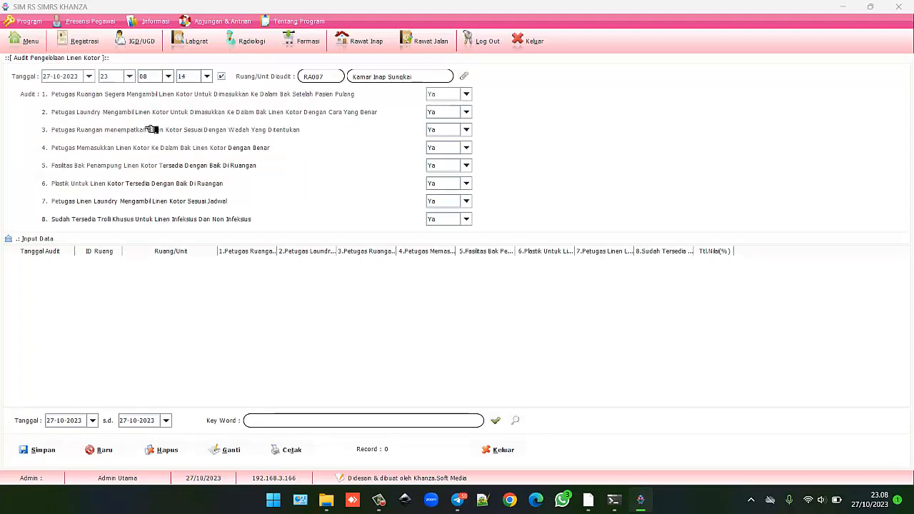
pyautogui.click(441, 97)
pyautogui.click(437, 115)
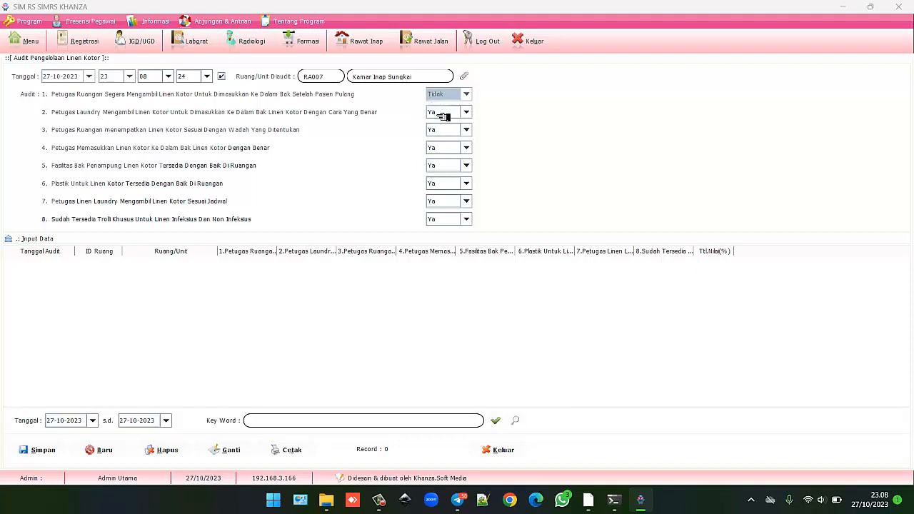
pyautogui.click(447, 130)
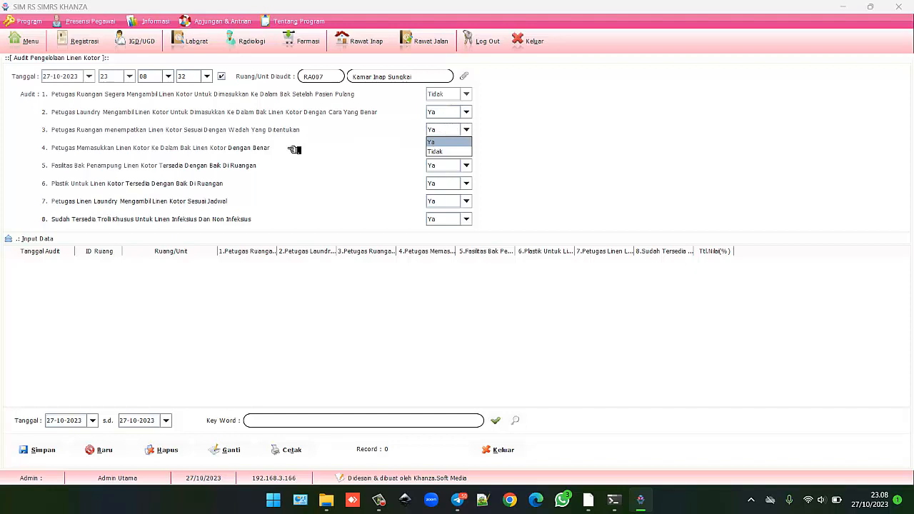
pyautogui.click(460, 143)
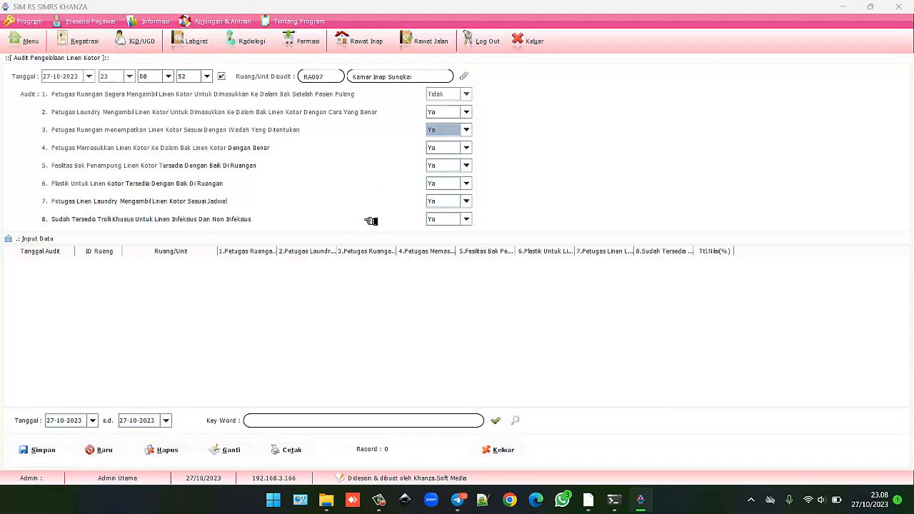
pyautogui.click(39, 450)
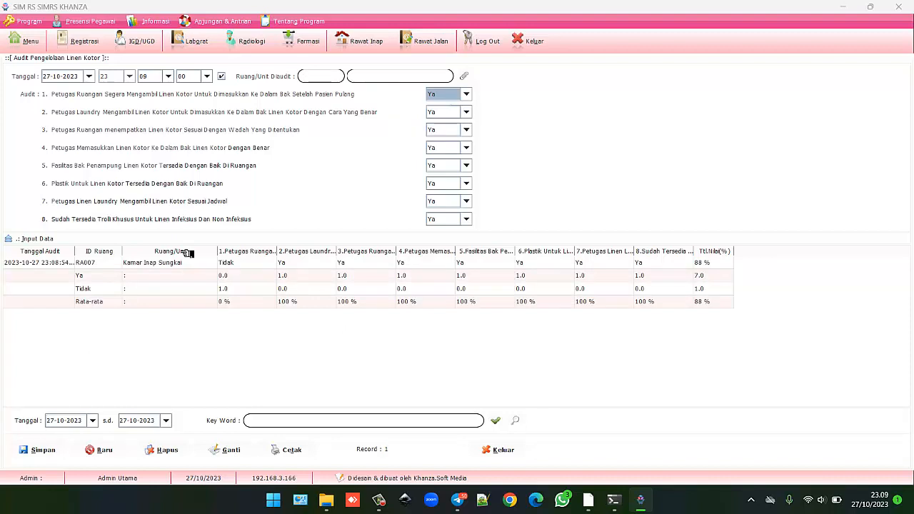
# Start a patient placement audit for RA001 Ruang IGD.
pyautogui.click(32, 44)
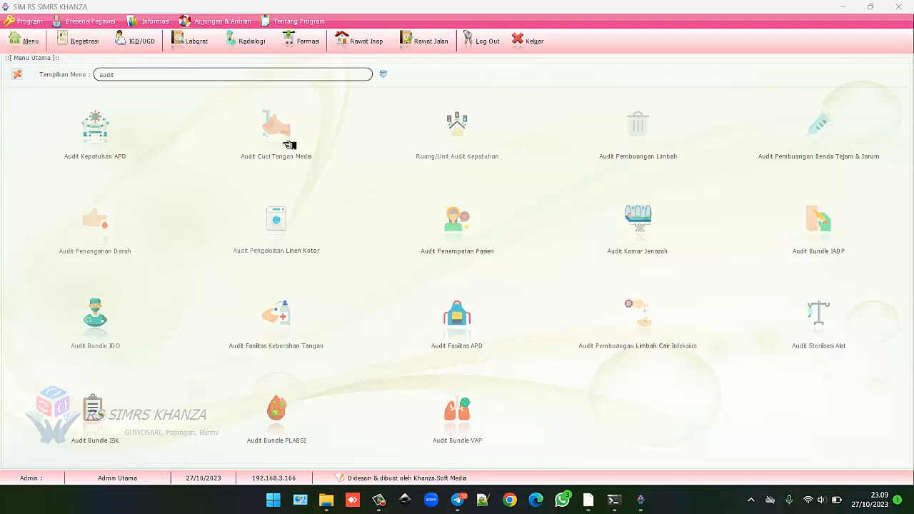
pyautogui.click(459, 223)
pyautogui.click(45, 69)
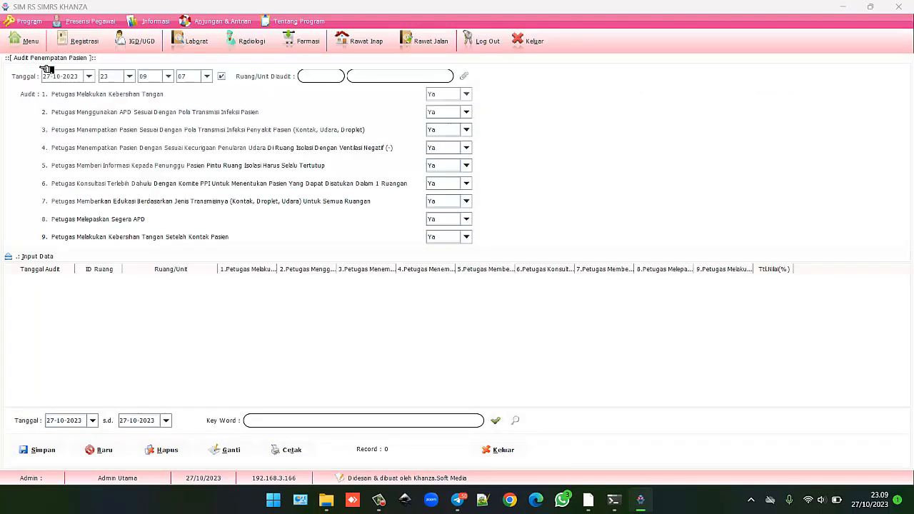
pyautogui.click(464, 76)
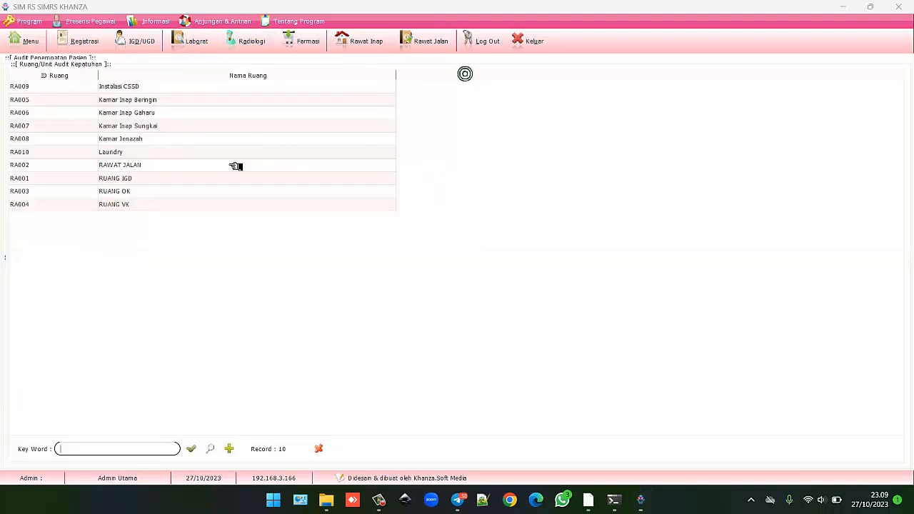
pyautogui.doubleClick(140, 182)
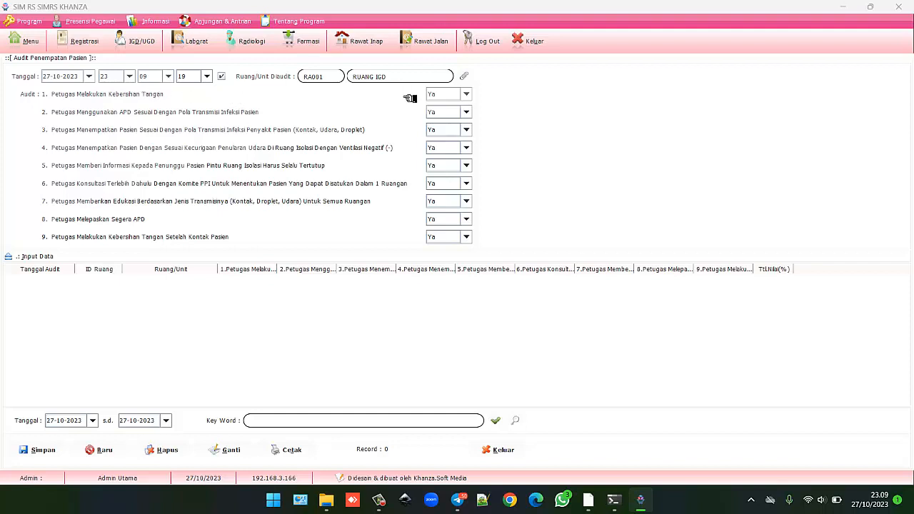
# Answer question 1 Tidak, keep question 2 Ya, and save the audit at 89%.
pyautogui.click(464, 93)
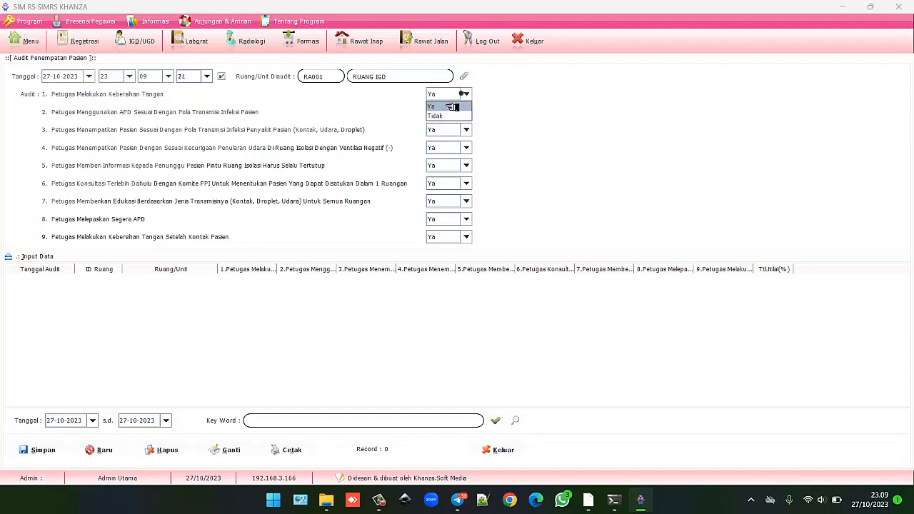
pyautogui.click(443, 115)
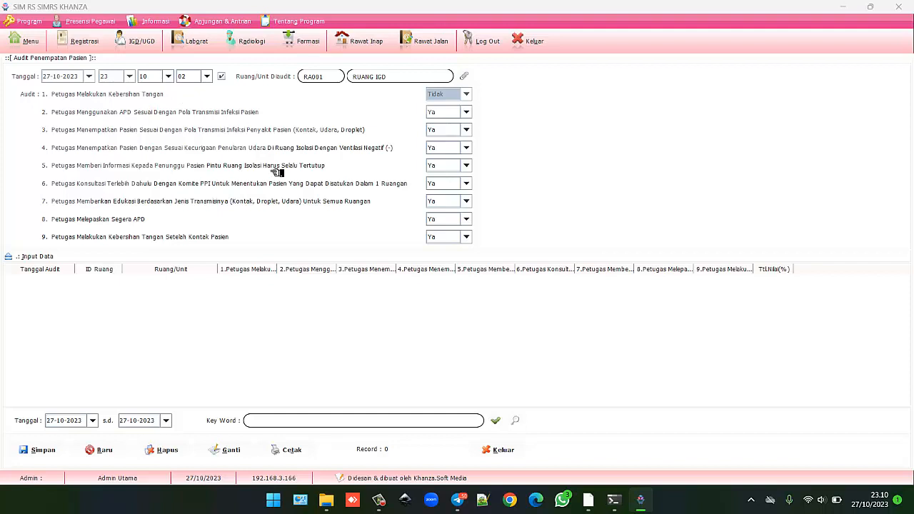
pyautogui.click(455, 117)
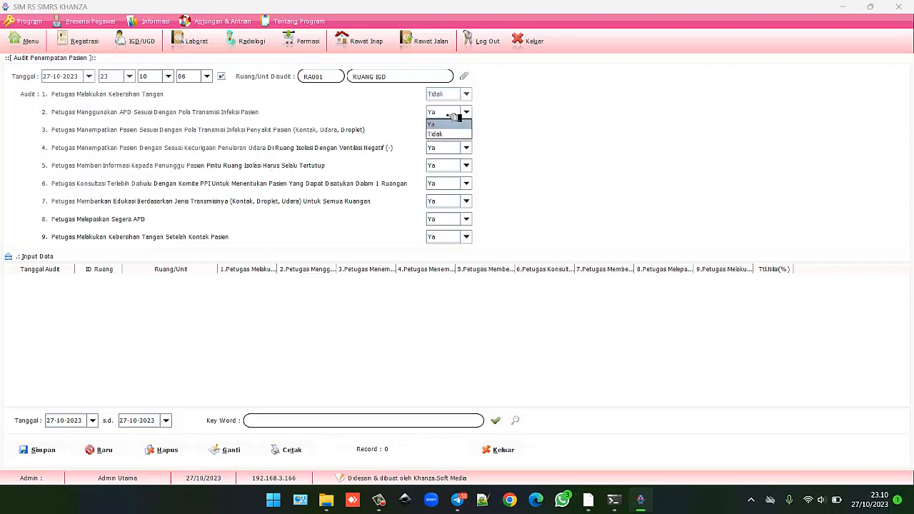
pyautogui.click(465, 113)
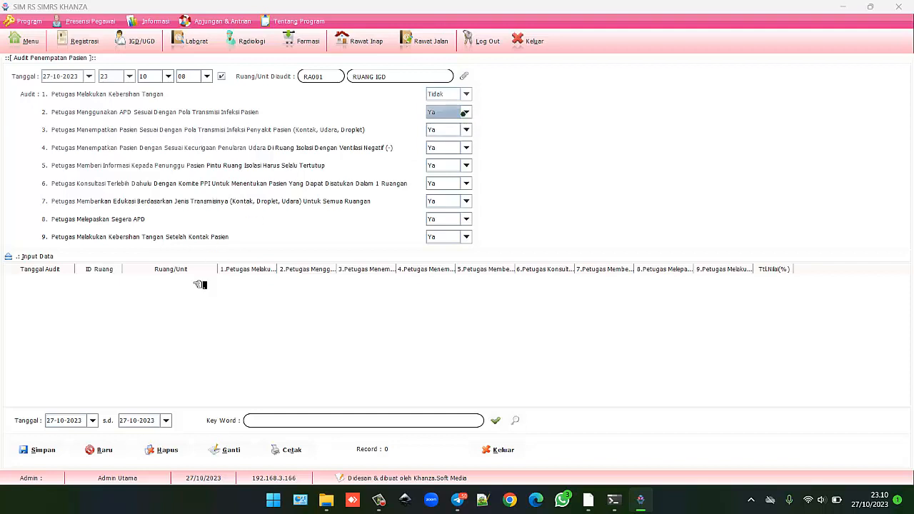
pyautogui.click(40, 450)
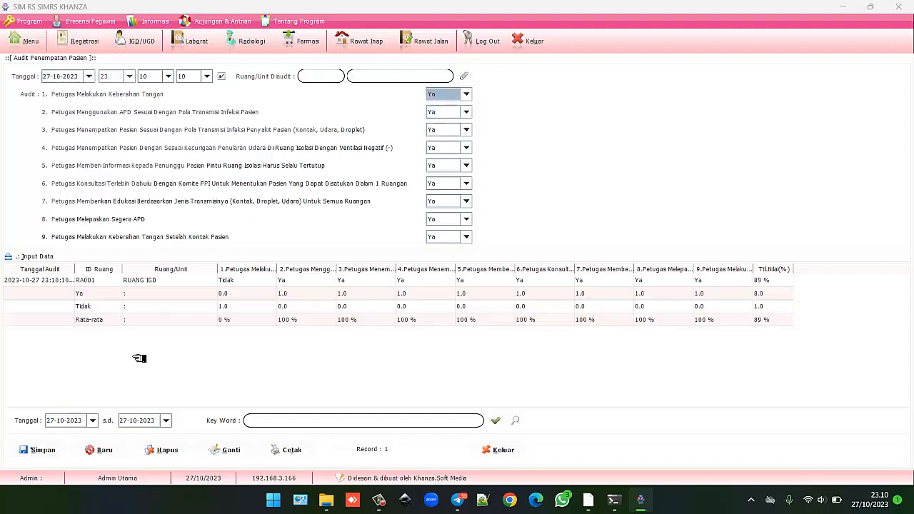
pyautogui.click(29, 41)
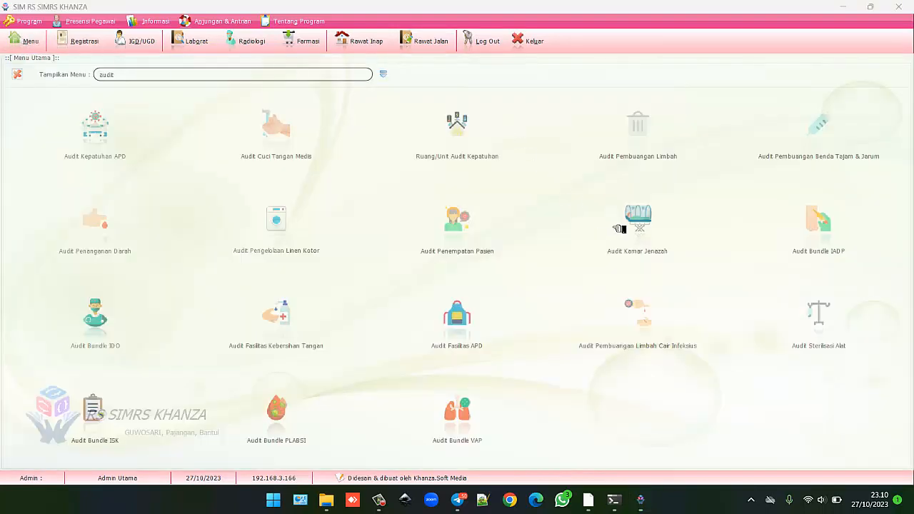
pyautogui.click(638, 218)
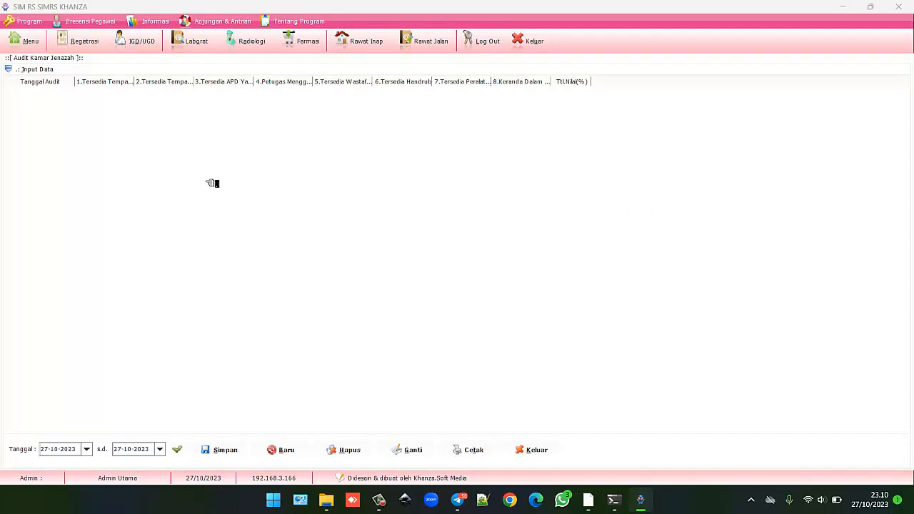
# Save a mortuary room audit with all eight items Ya at 100%.
pyautogui.click(37, 70)
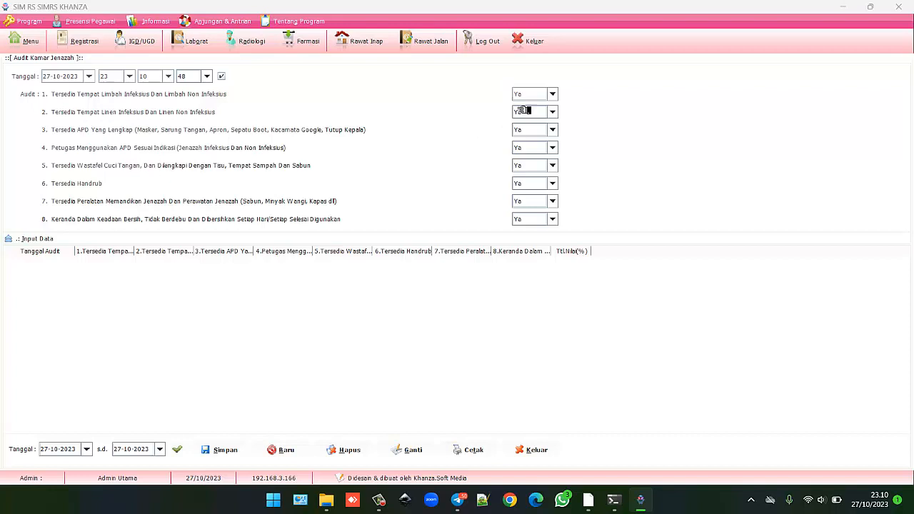
pyautogui.click(553, 112)
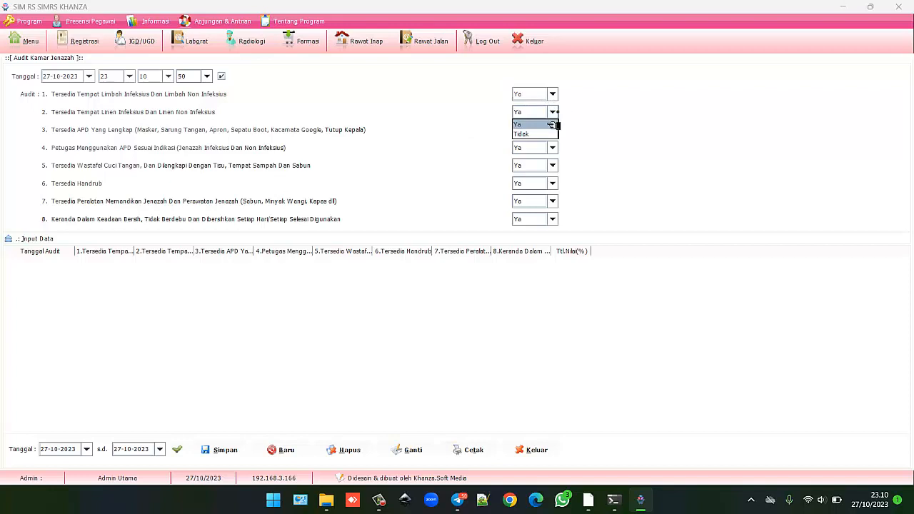
pyautogui.click(548, 125)
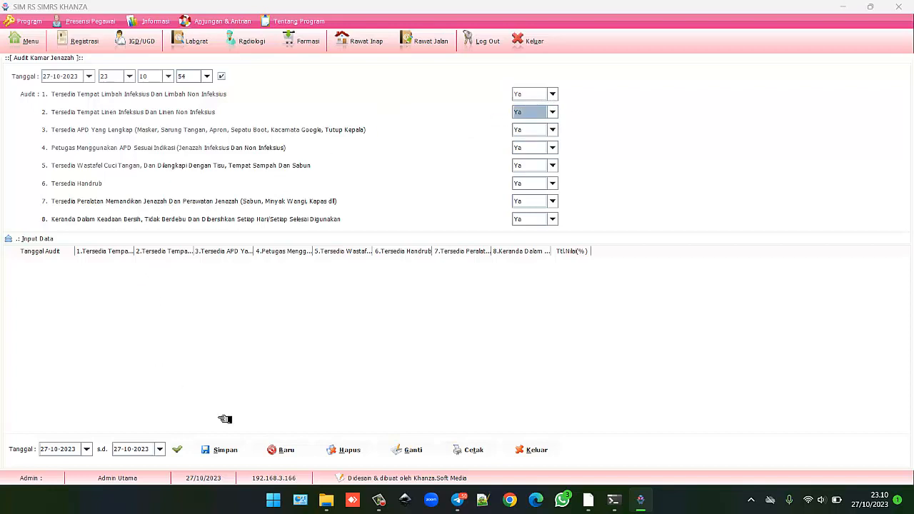
pyautogui.click(215, 451)
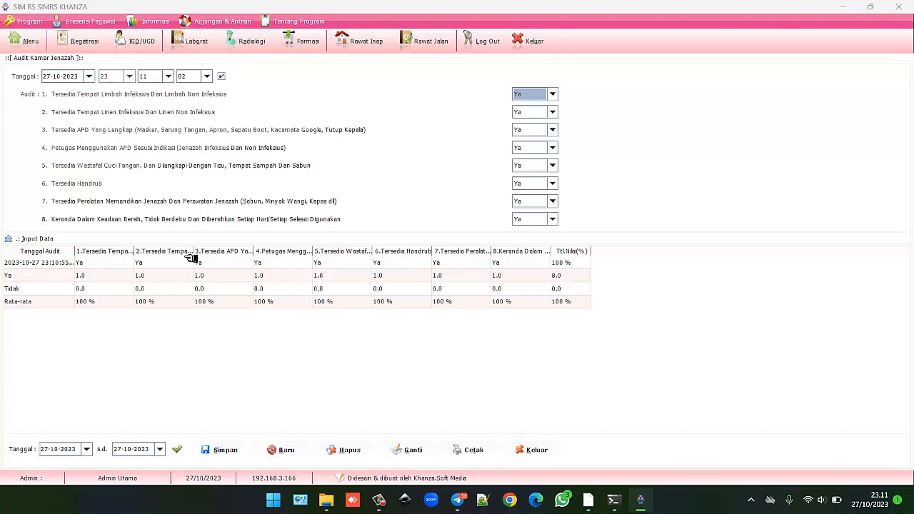
# Preview the printed mortuary audit report, then return to the audit menu.
pyautogui.click(463, 451)
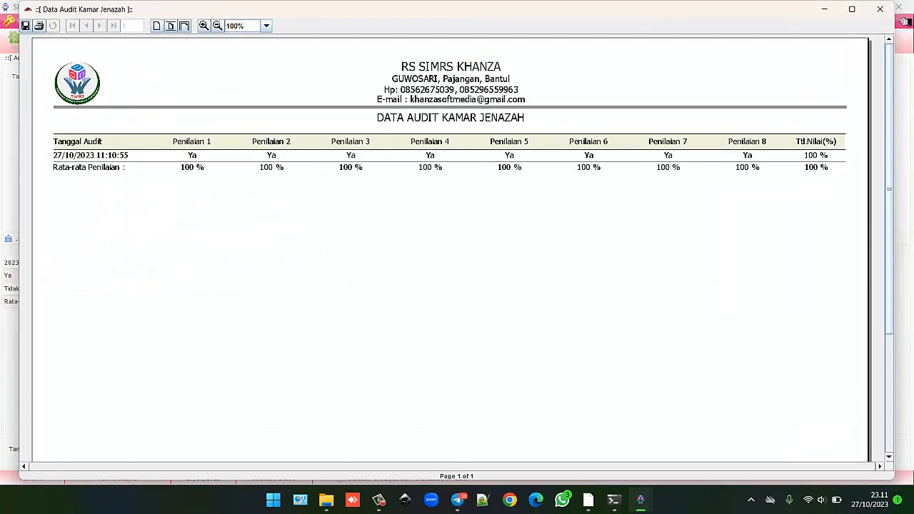
pyautogui.click(886, 10)
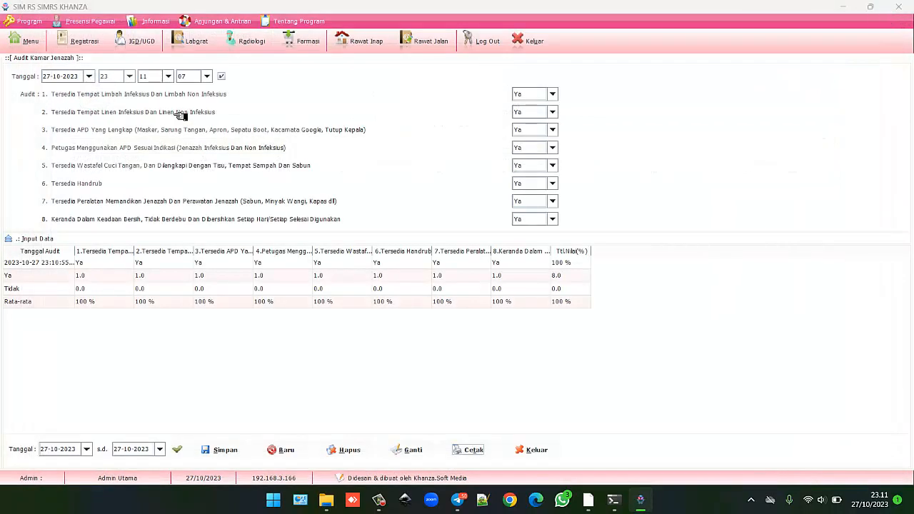
pyautogui.click(32, 42)
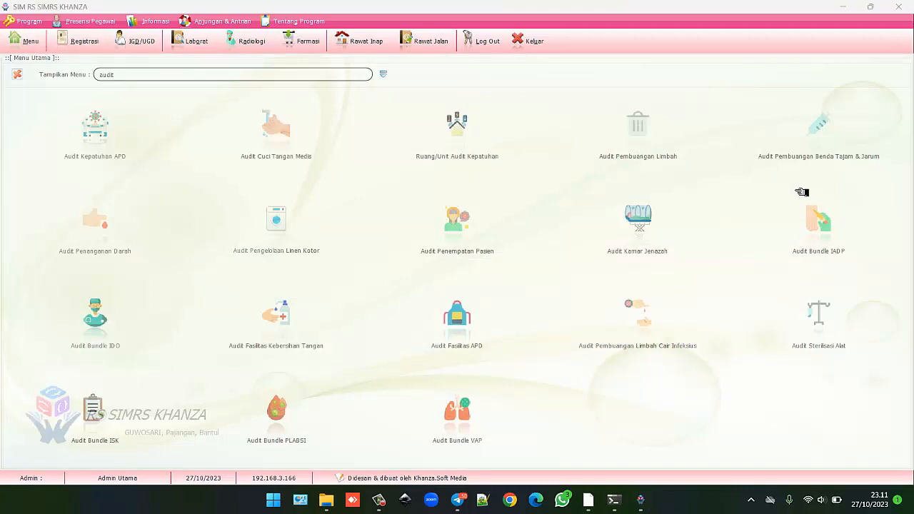
# Start an IADP (Plebitis) bundle audit with a staff doctor chosen from Data Pegawai.
pyautogui.click(818, 219)
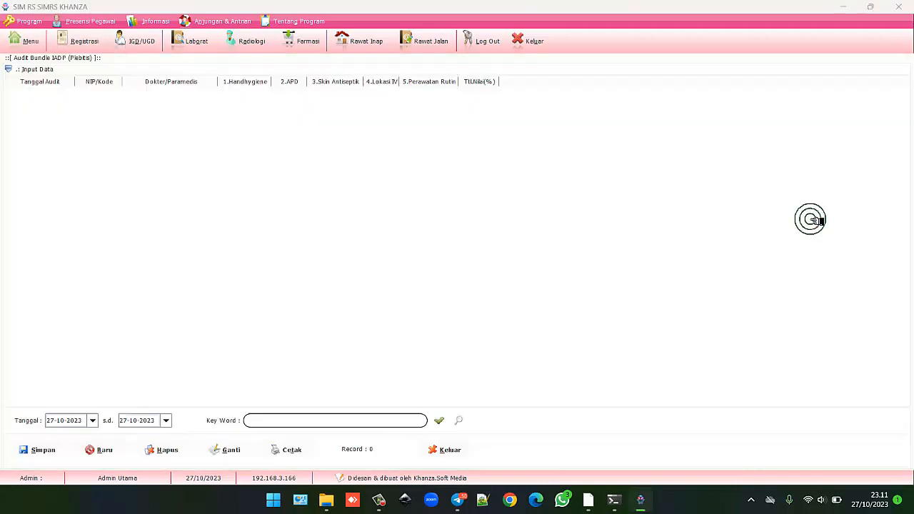
pyautogui.click(49, 69)
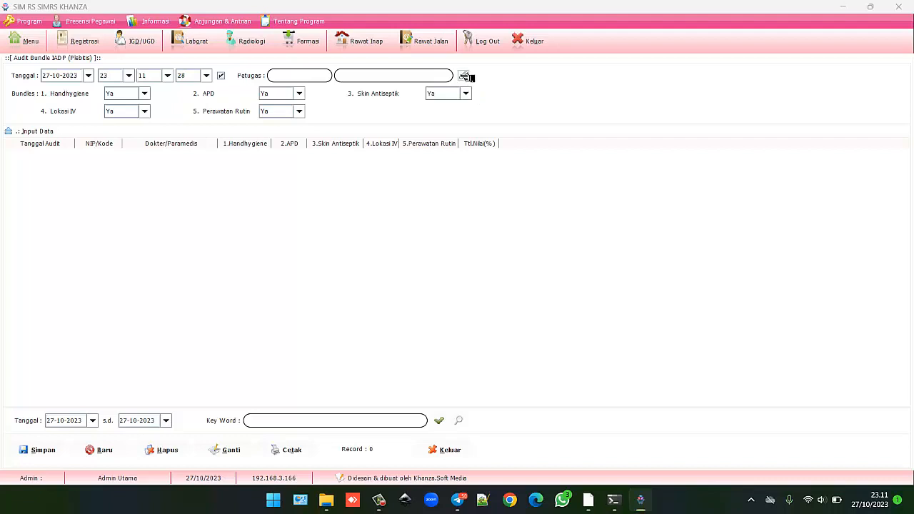
pyautogui.click(466, 76)
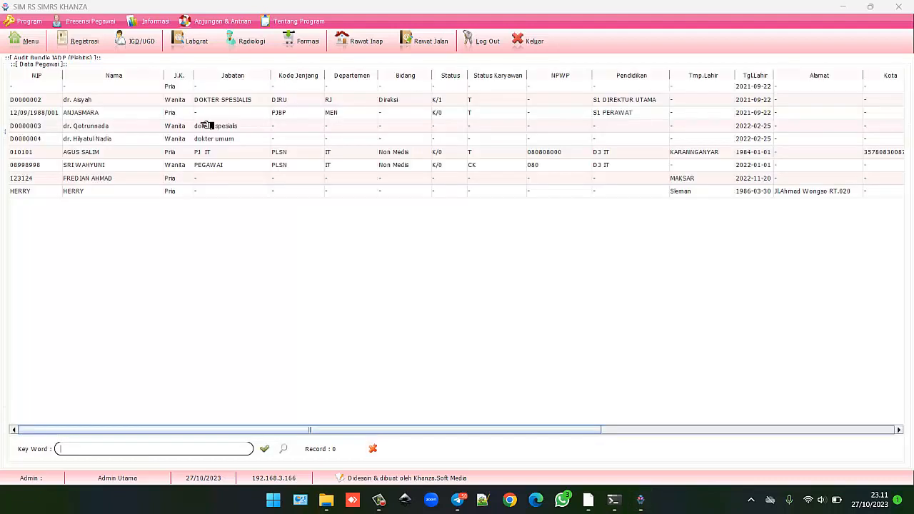
pyautogui.click(102, 127)
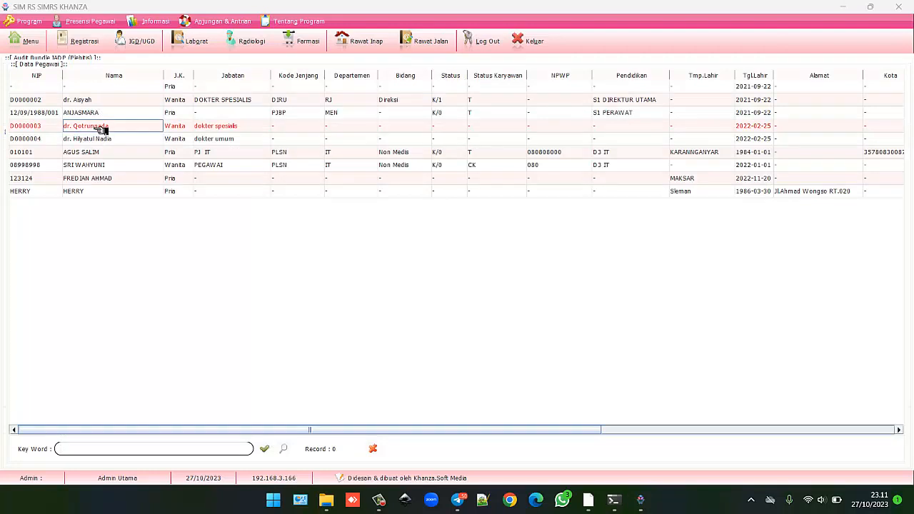
pyautogui.doubleClick(102, 127)
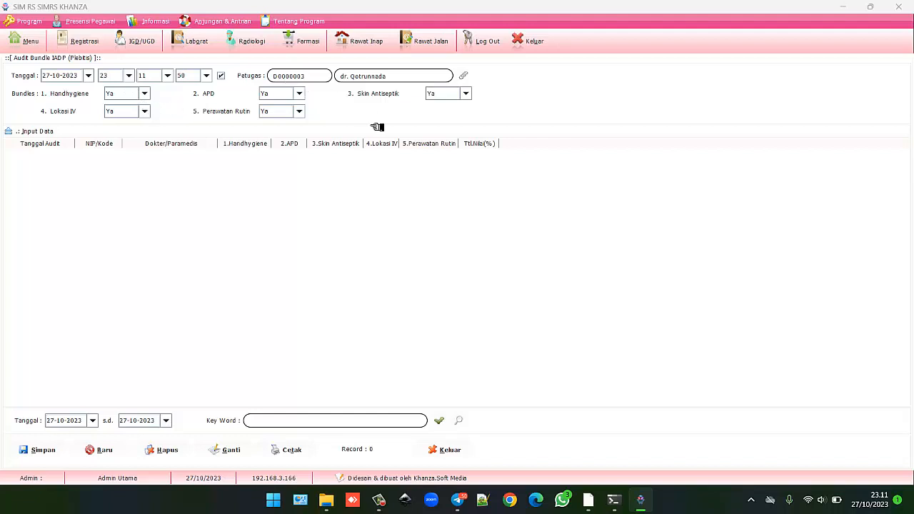
# Mark APD as Tidak and save the bundle audit at 80%.
pyautogui.click(299, 93)
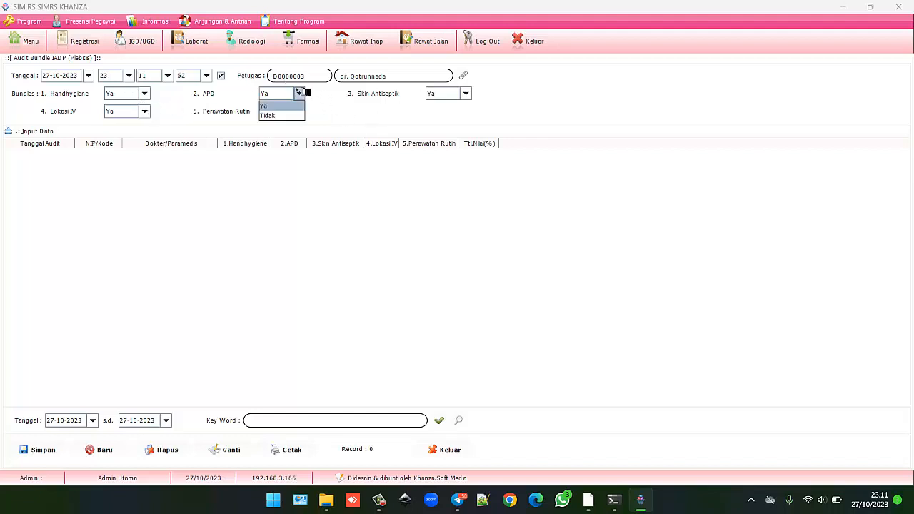
pyautogui.click(289, 115)
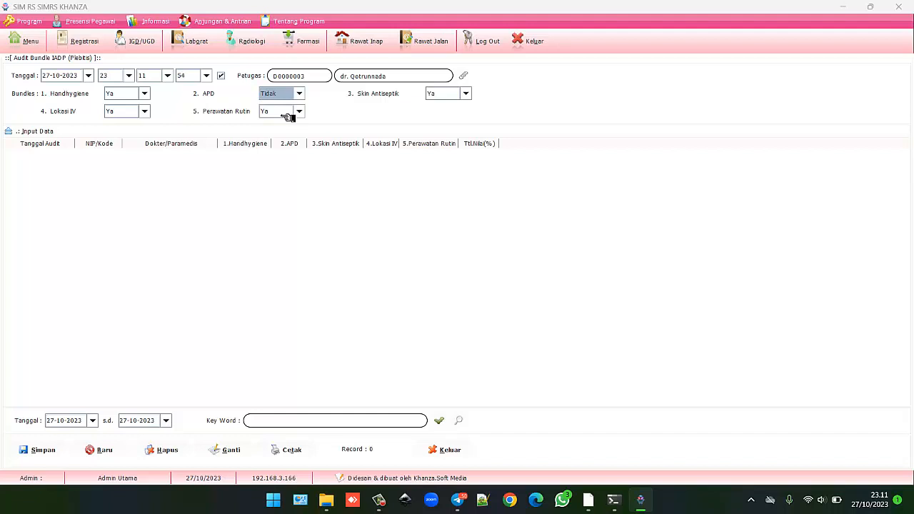
pyautogui.click(43, 450)
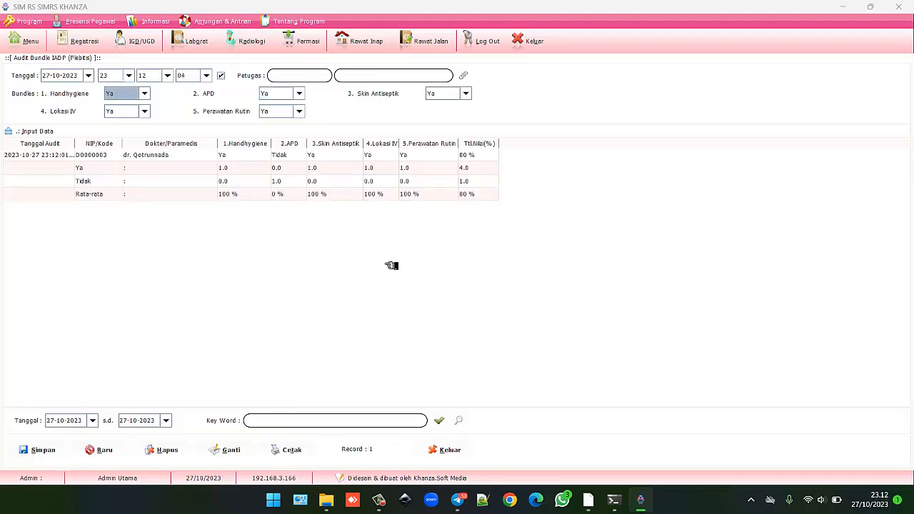
pyautogui.click(176, 155)
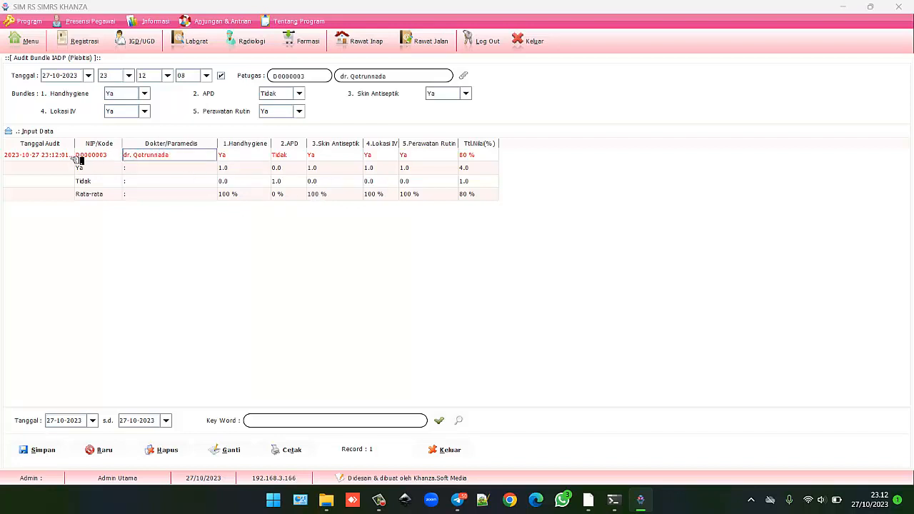
pyautogui.click(27, 40)
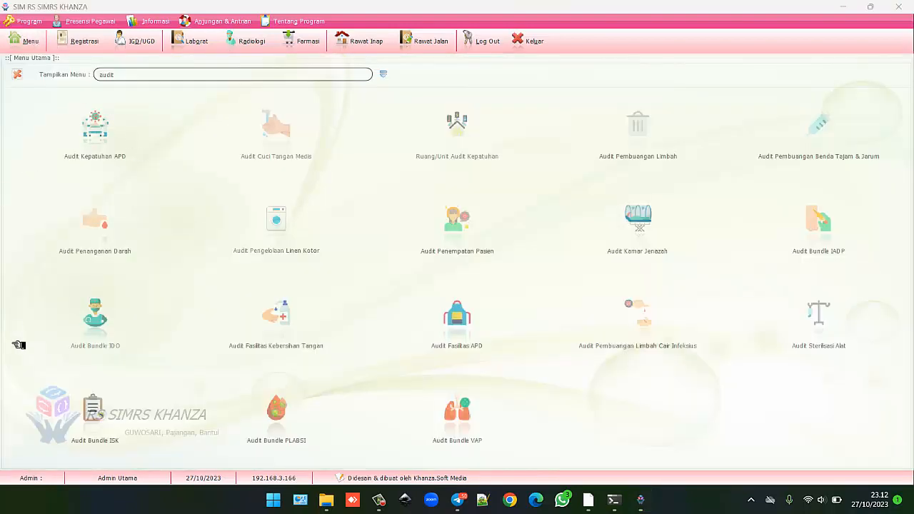
pyautogui.click(102, 334)
pyautogui.click(39, 69)
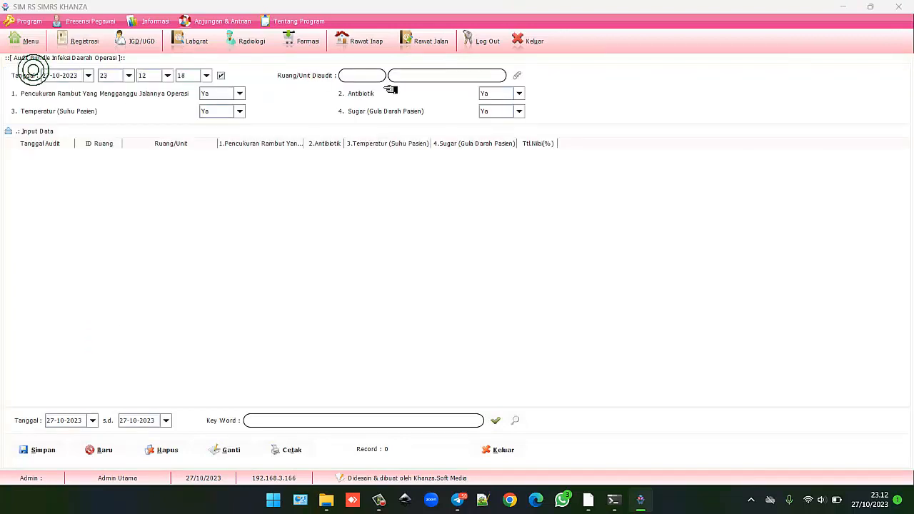
pyautogui.click(523, 76)
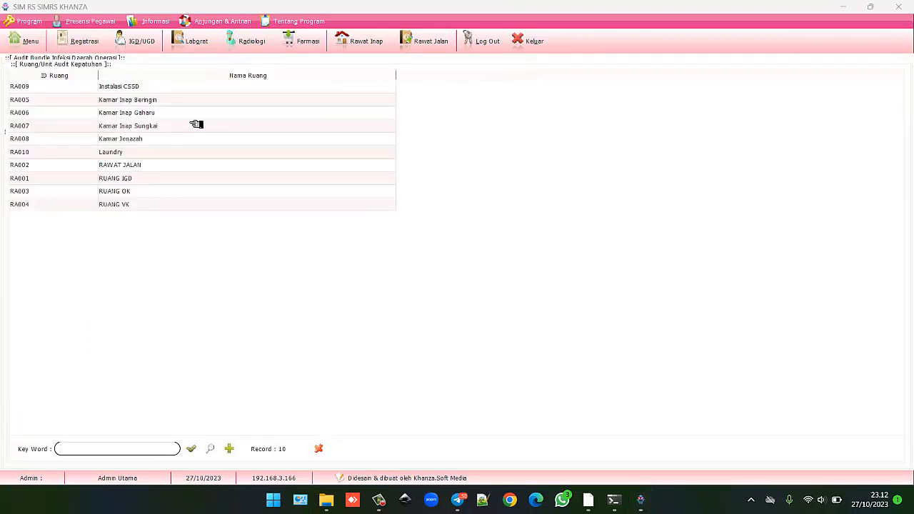
pyautogui.doubleClick(137, 178)
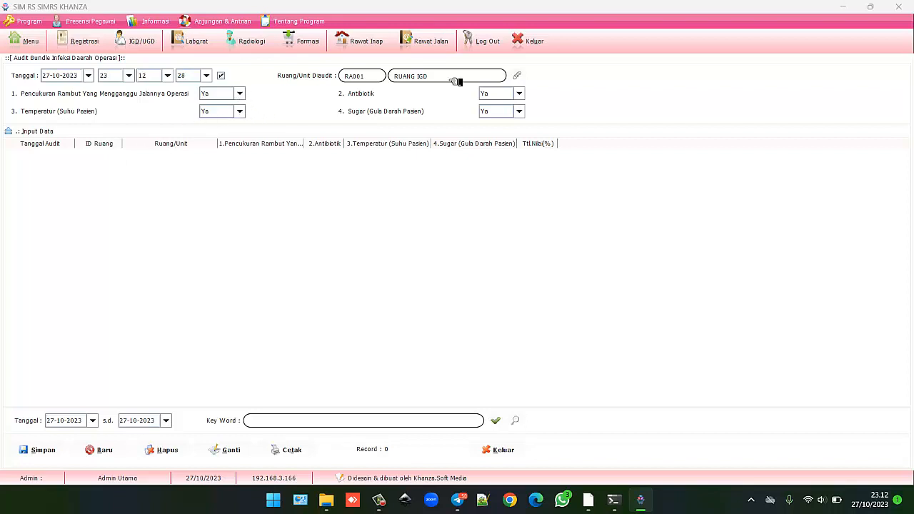
pyautogui.click(523, 75)
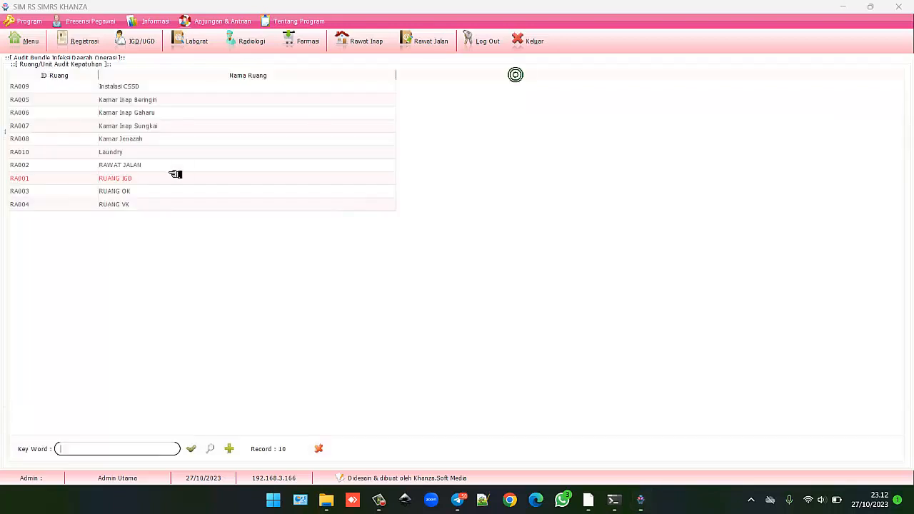
pyautogui.click(125, 193)
pyautogui.doubleClick(126, 193)
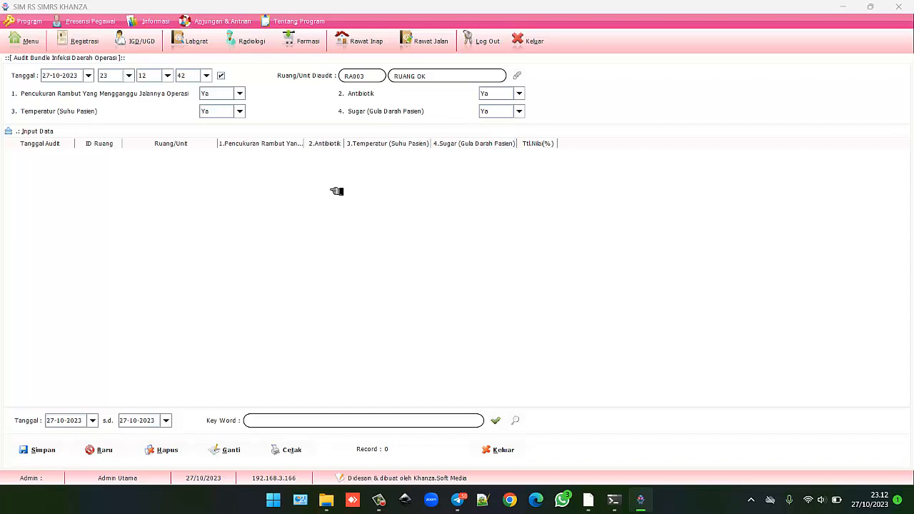
pyautogui.click(37, 452)
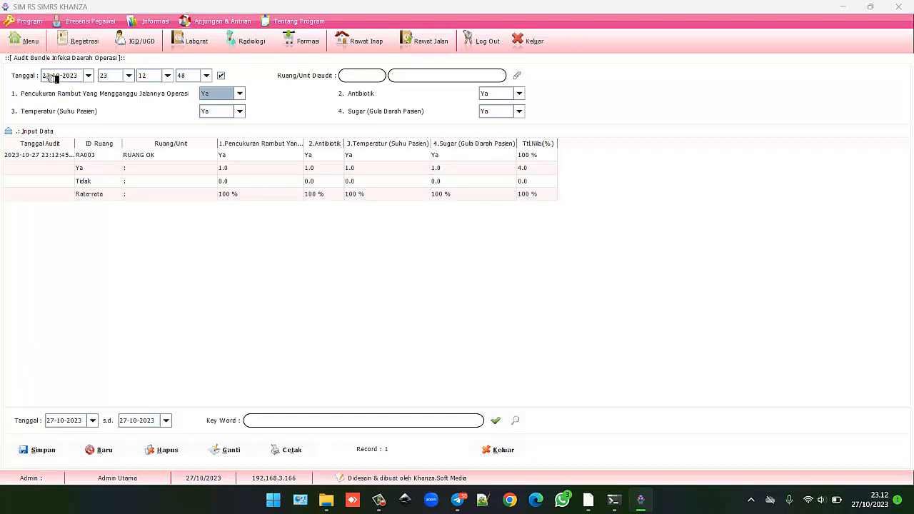
pyautogui.click(30, 42)
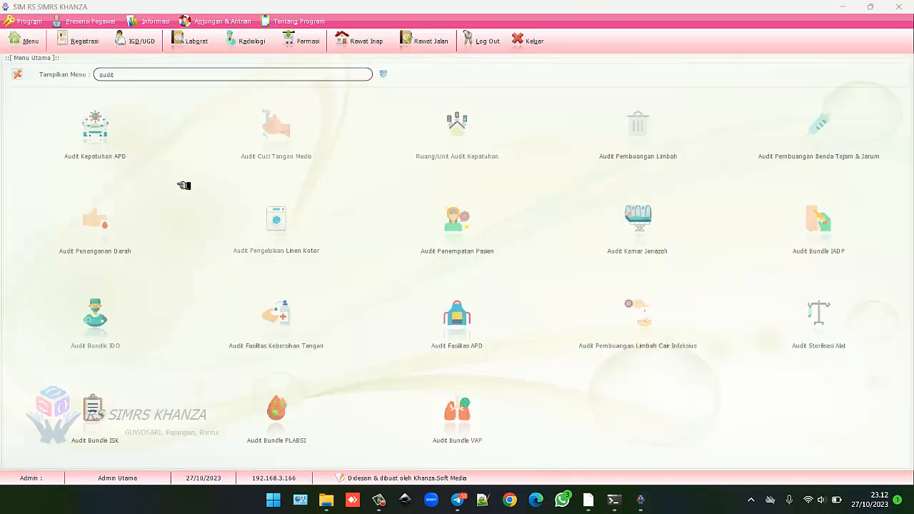
# Begin a hand-hygiene facilities audit with item 4 answered Tidak.
pyautogui.click(288, 315)
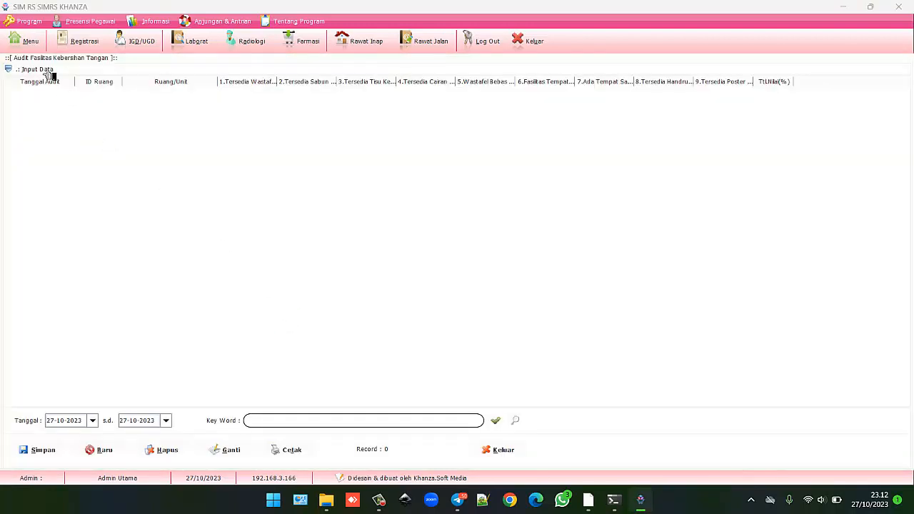
pyautogui.click(48, 72)
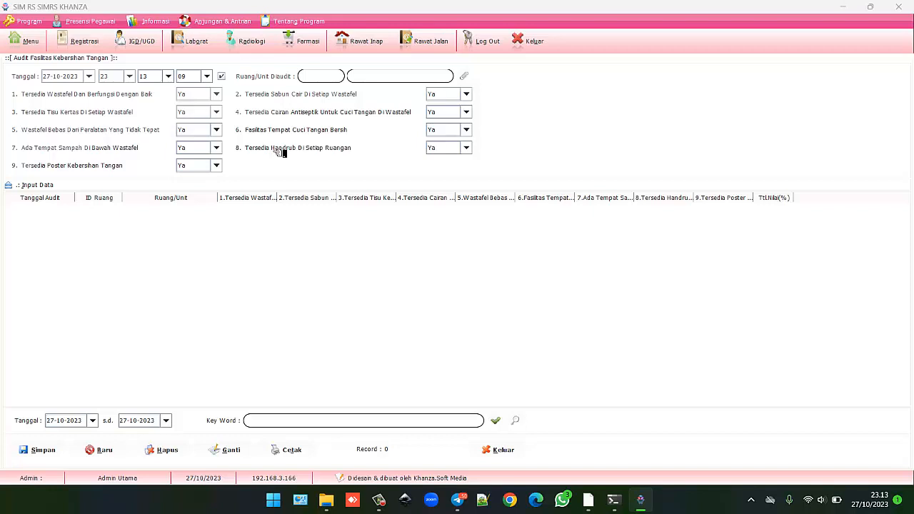
pyautogui.click(216, 94)
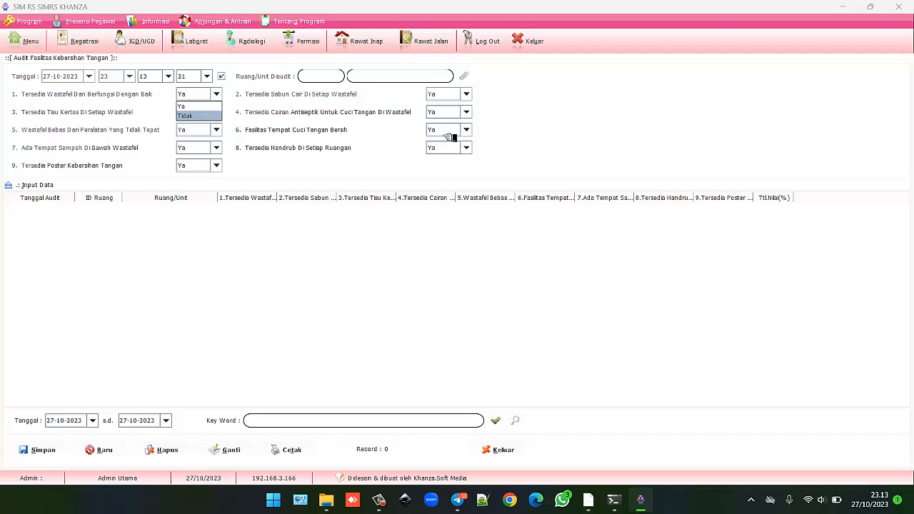
pyautogui.click(463, 112)
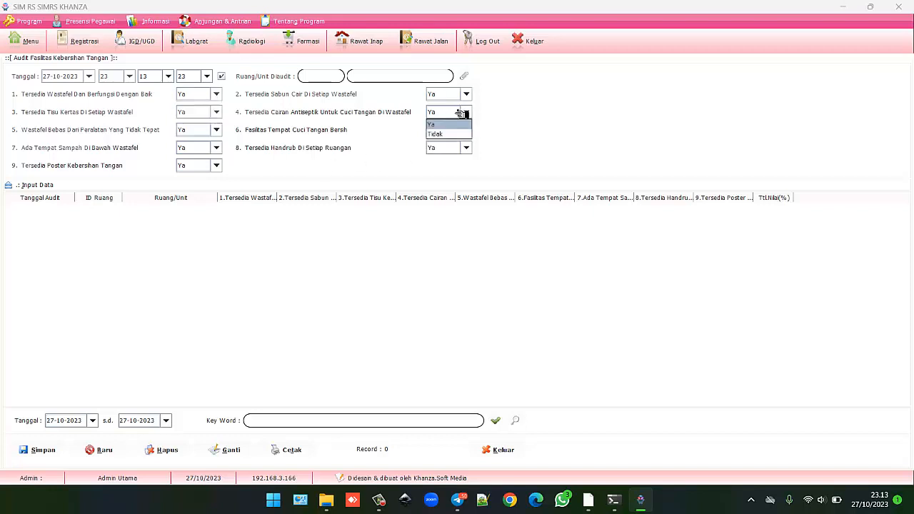
pyautogui.click(437, 134)
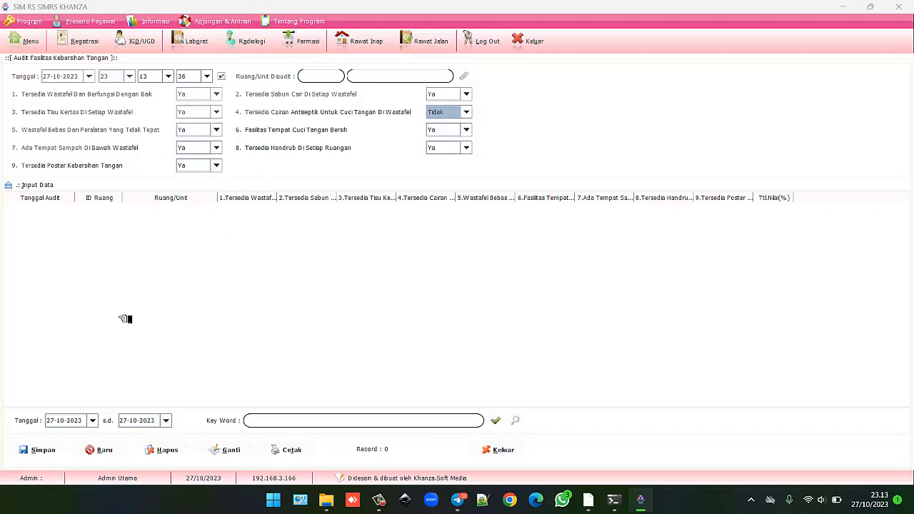
# Pick RA002 Rawat Jalan as the missing unit and save the audit at 89%.
pyautogui.click(50, 449)
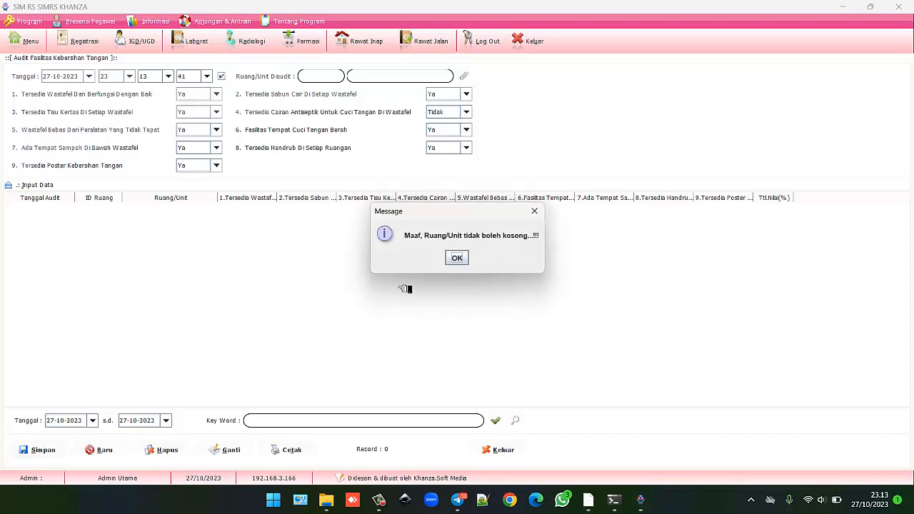
pyautogui.click(458, 257)
pyautogui.click(470, 74)
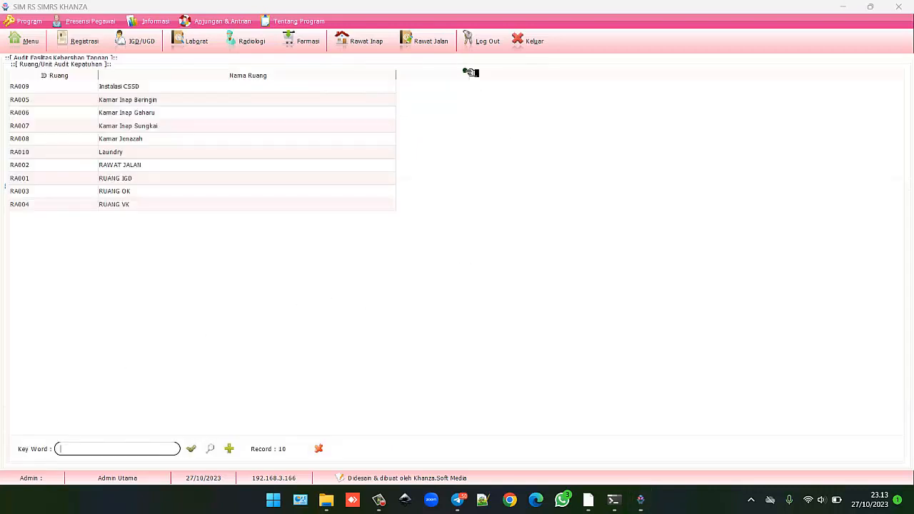
pyautogui.click(154, 166)
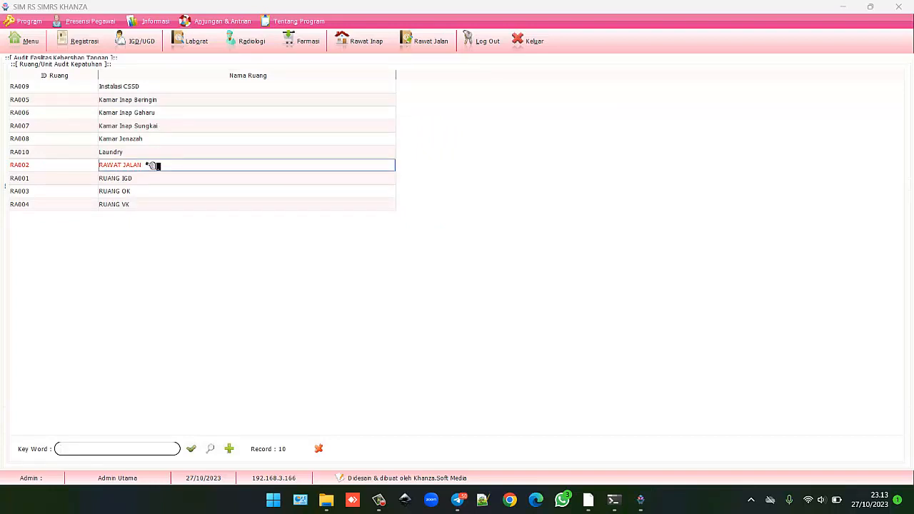
pyautogui.doubleClick(153, 165)
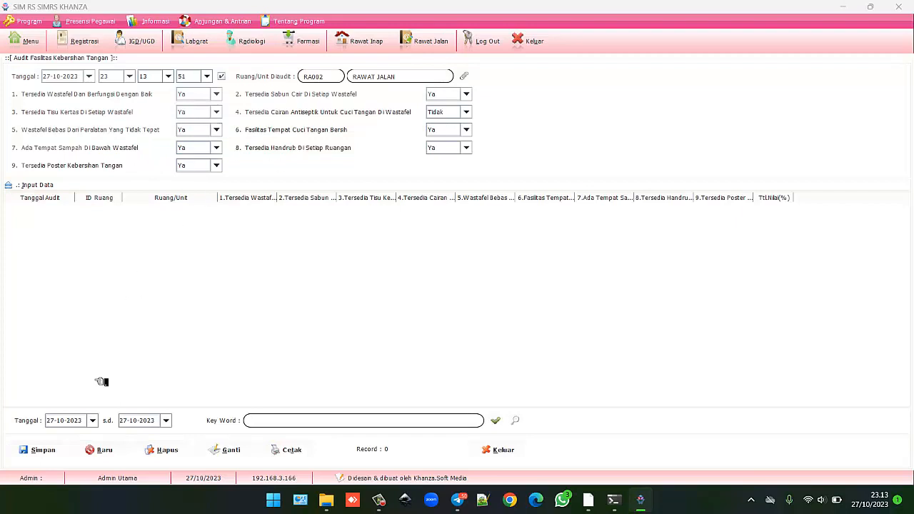
pyautogui.click(40, 450)
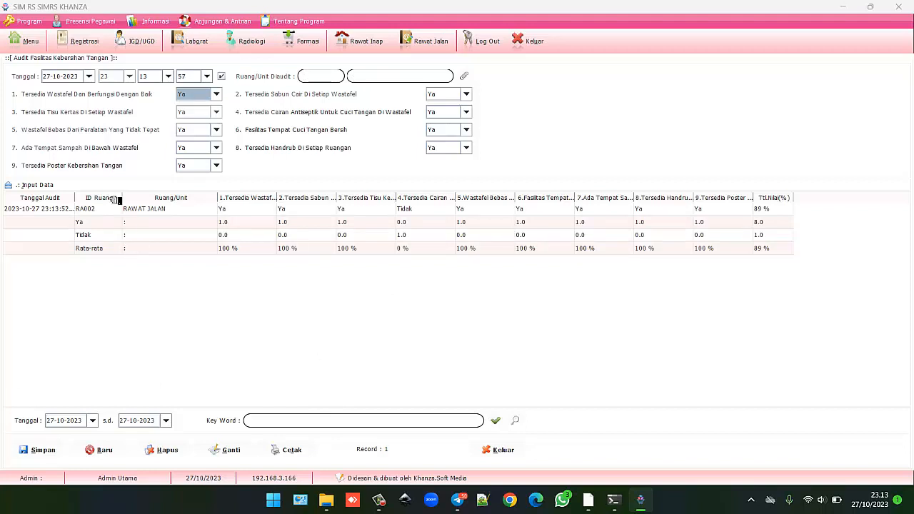
pyautogui.click(28, 41)
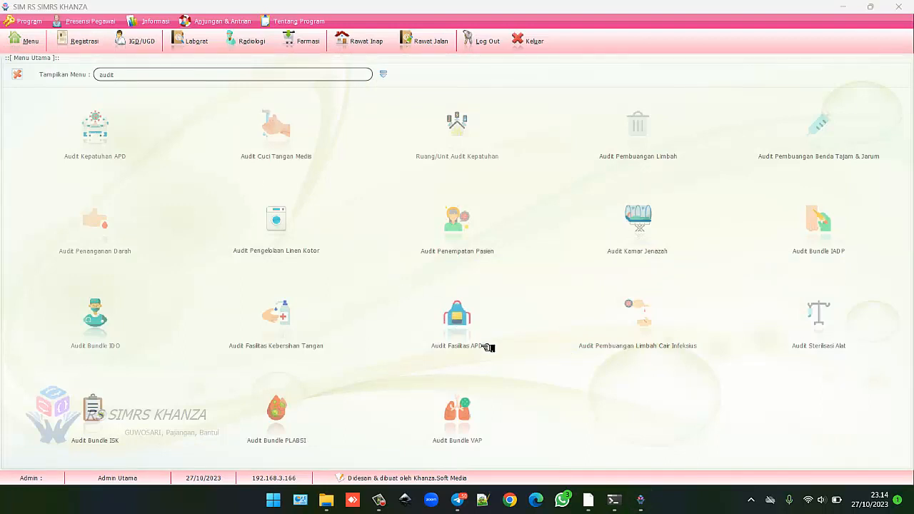
# Save an all-Ya APD facilities audit for RA005 Kamar Inap Beringin at 100%.
pyautogui.click(466, 321)
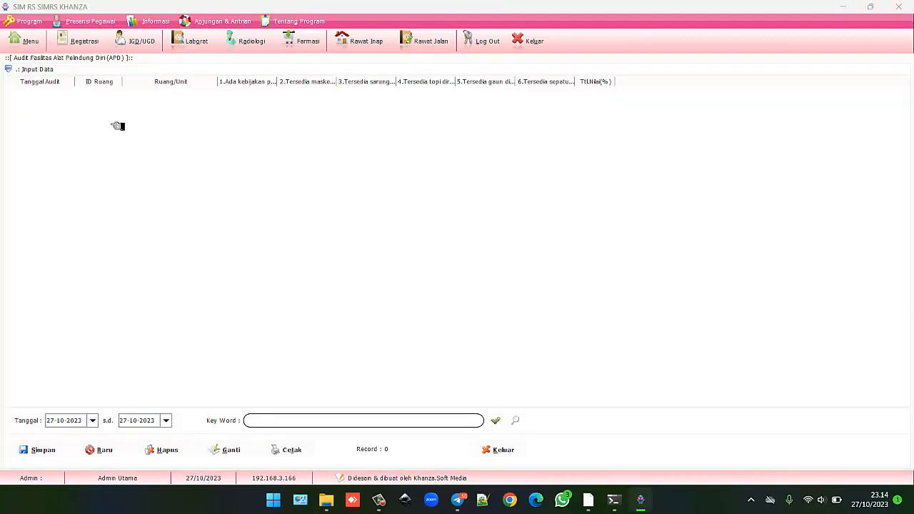
pyautogui.click(48, 70)
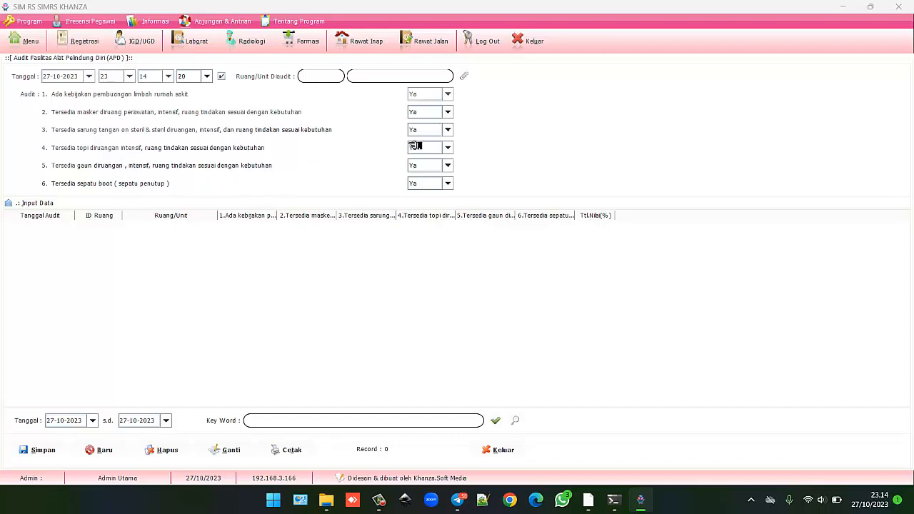
pyautogui.click(448, 111)
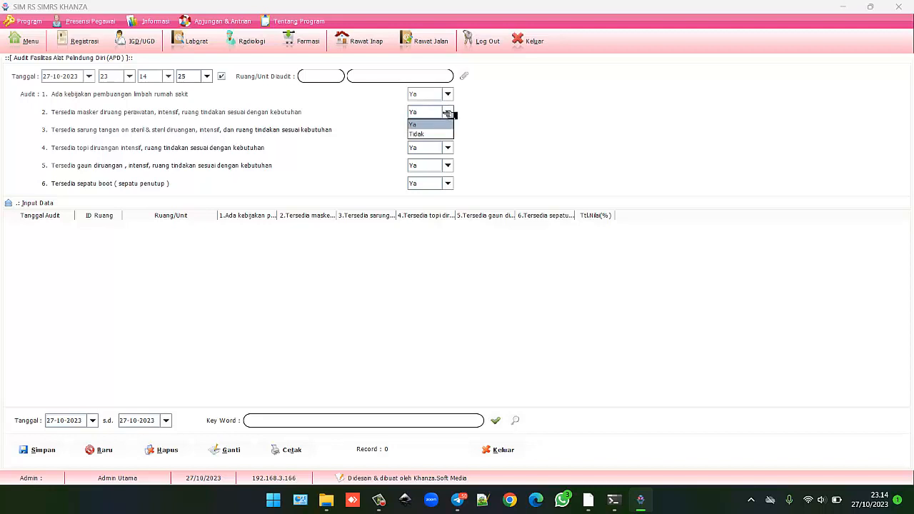
pyautogui.click(448, 112)
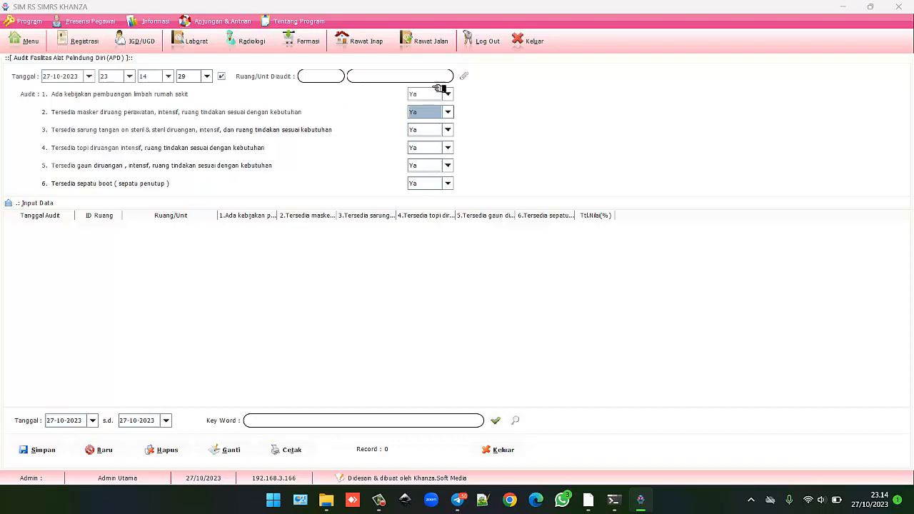
pyautogui.click(467, 76)
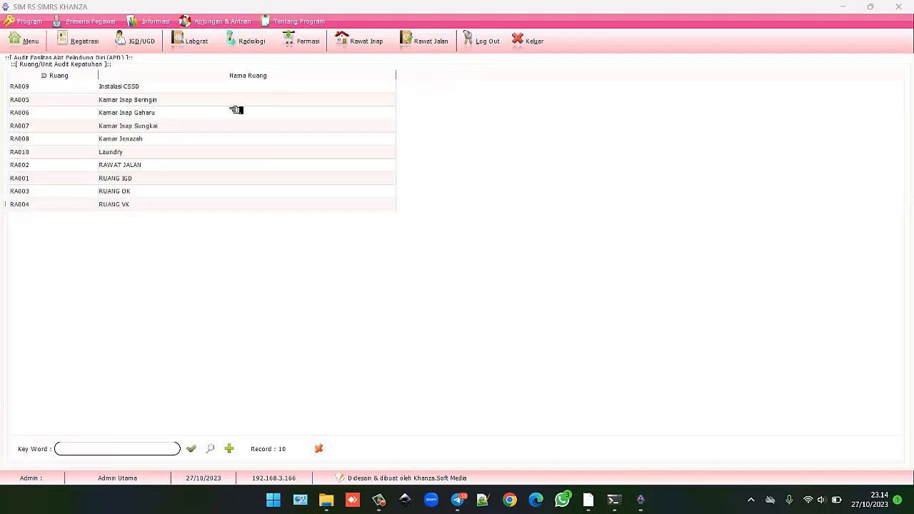
pyautogui.doubleClick(161, 102)
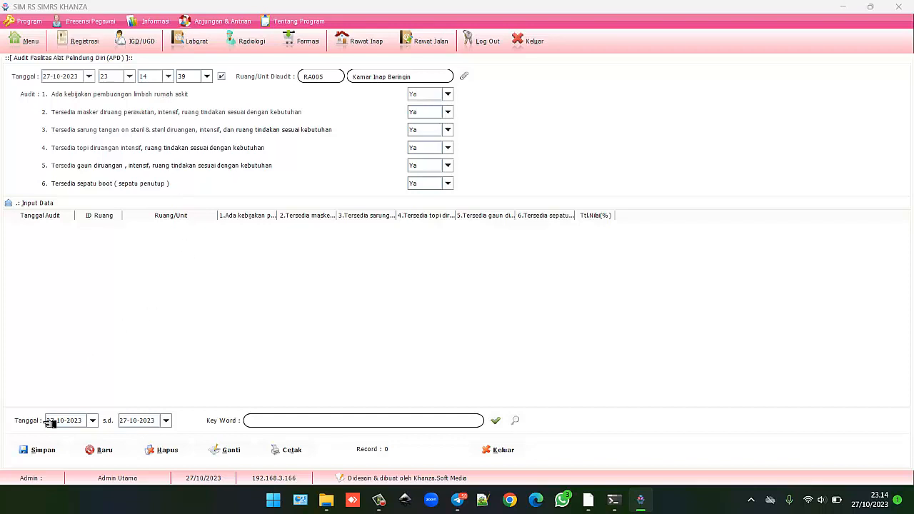
pyautogui.click(42, 450)
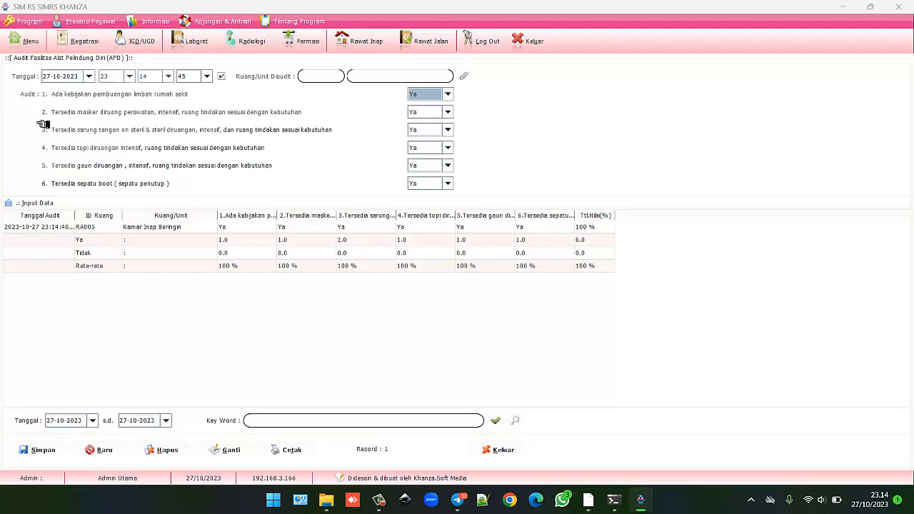
pyautogui.click(29, 43)
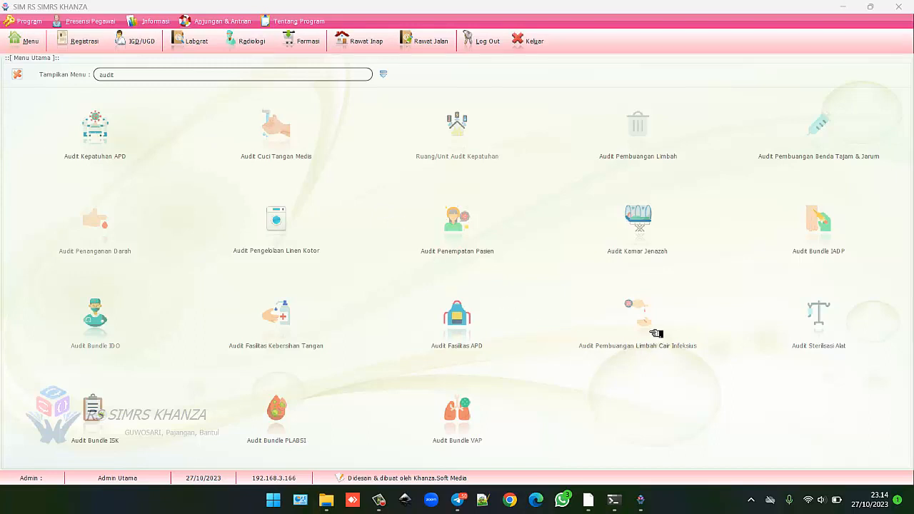
# Start an infectious liquid waste disposal audit for RA002 Rawat Jalan.
pyautogui.click(637, 312)
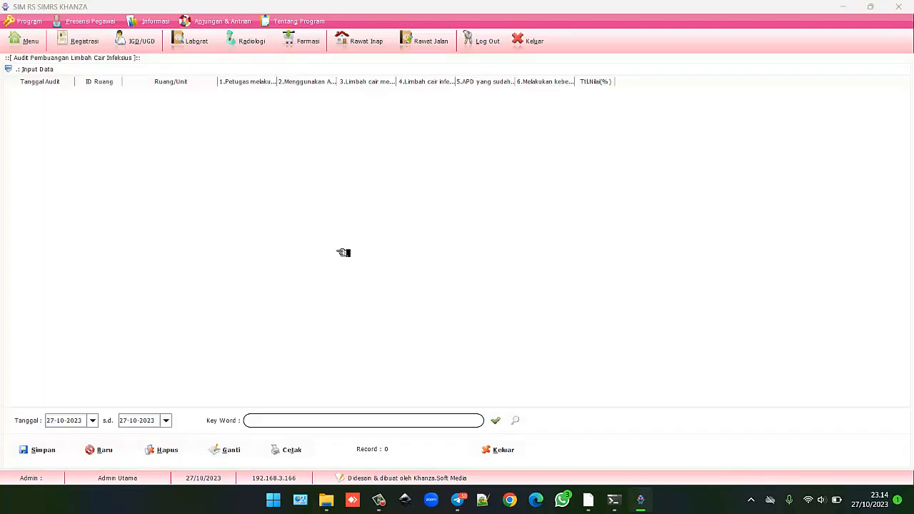
pyautogui.click(37, 69)
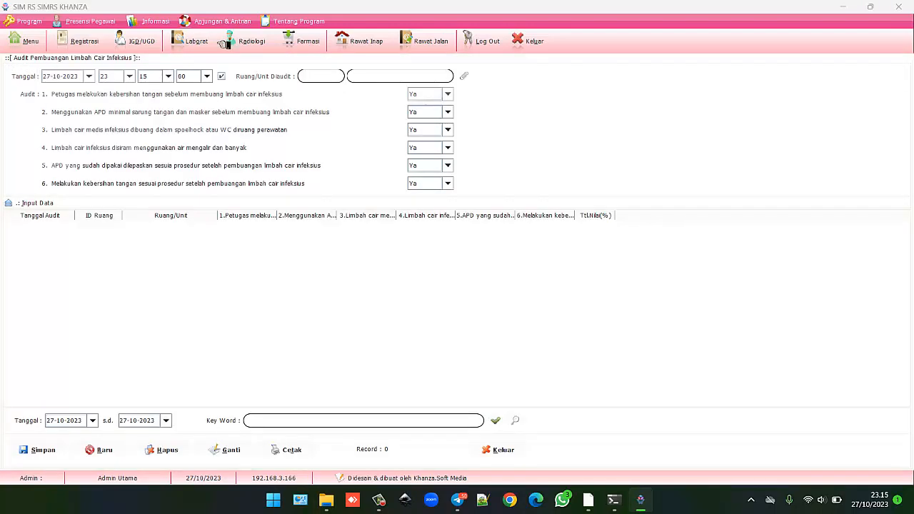
pyautogui.click(464, 77)
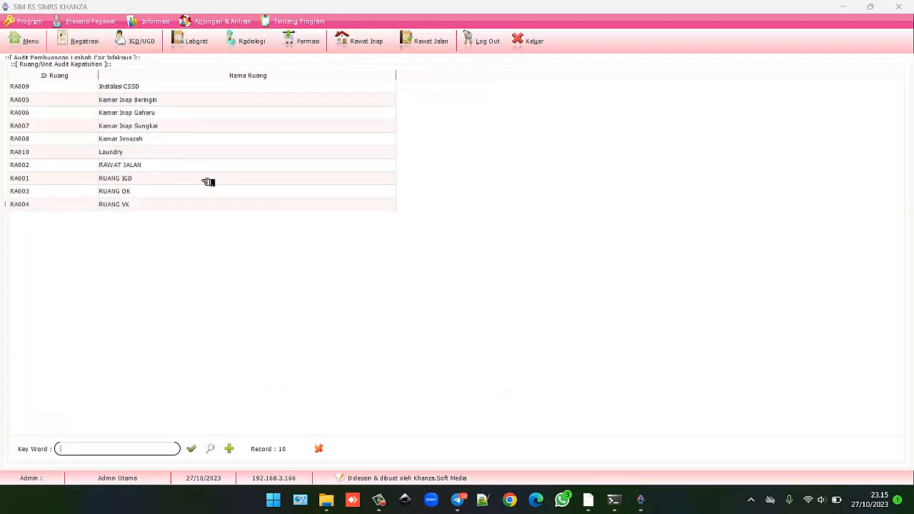
pyautogui.doubleClick(134, 165)
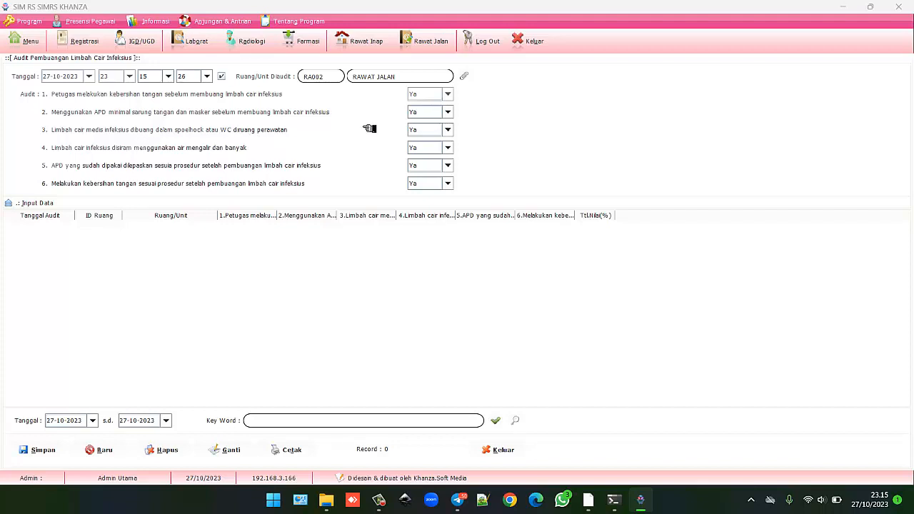
# Keep items 1 and 3 at Ya and save the audit at 100%.
pyautogui.click(447, 94)
pyautogui.click(483, 128)
pyautogui.click(449, 130)
pyautogui.click(509, 145)
pyautogui.click(44, 449)
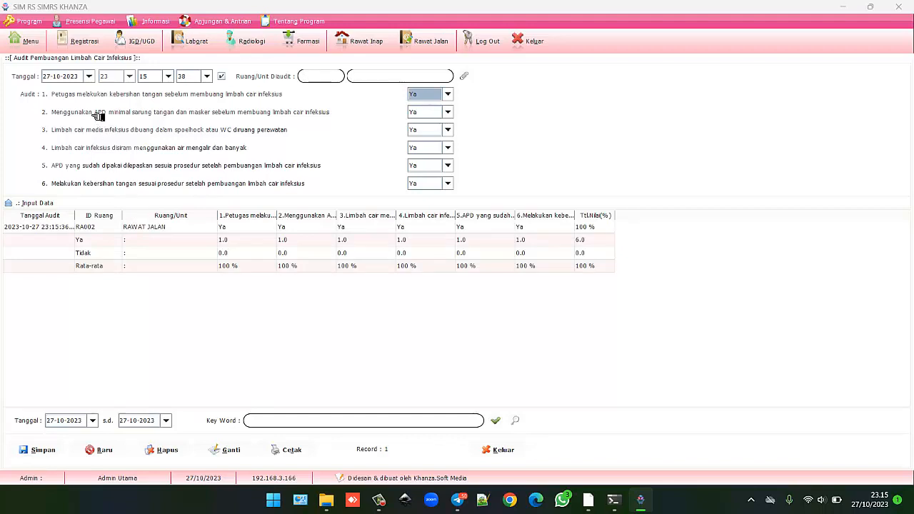
pyautogui.click(31, 42)
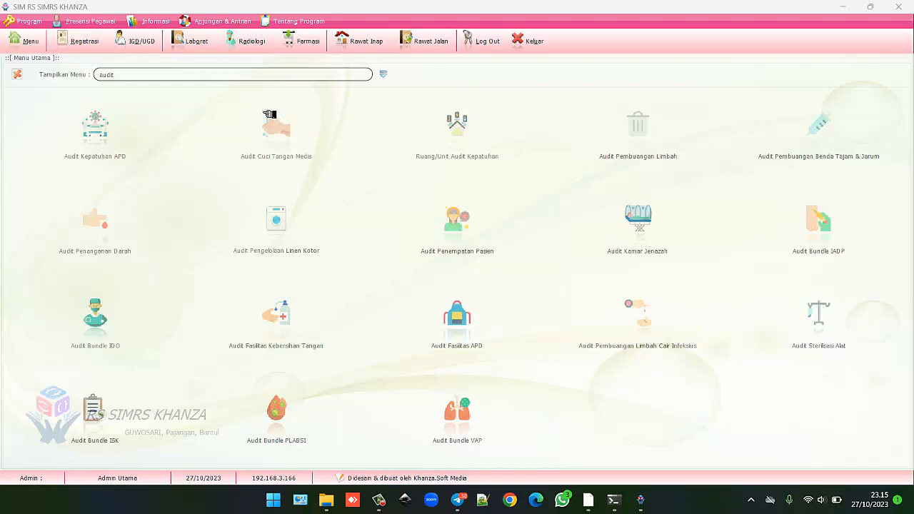
# Save an all-Ya instrument sterilisation audit for RA009 Instalasi CSSD at 100%.
pyautogui.click(820, 308)
pyautogui.click(54, 69)
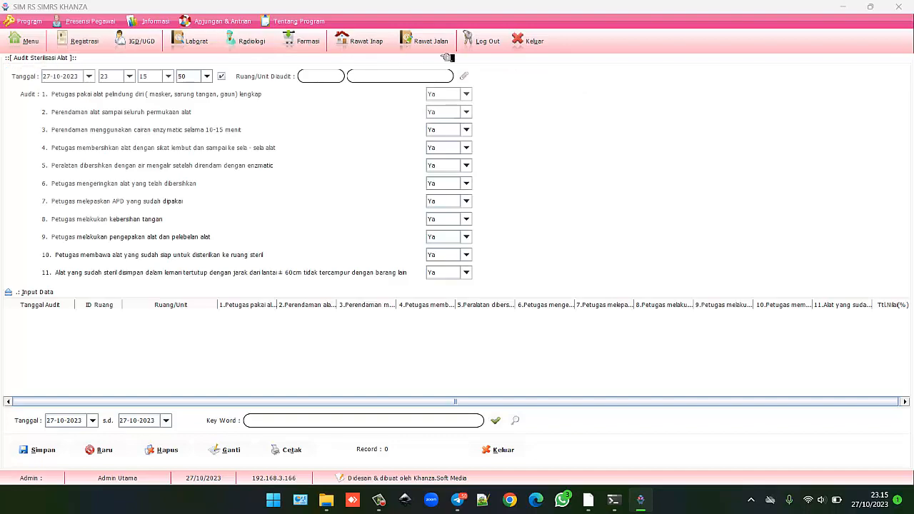
pyautogui.click(468, 76)
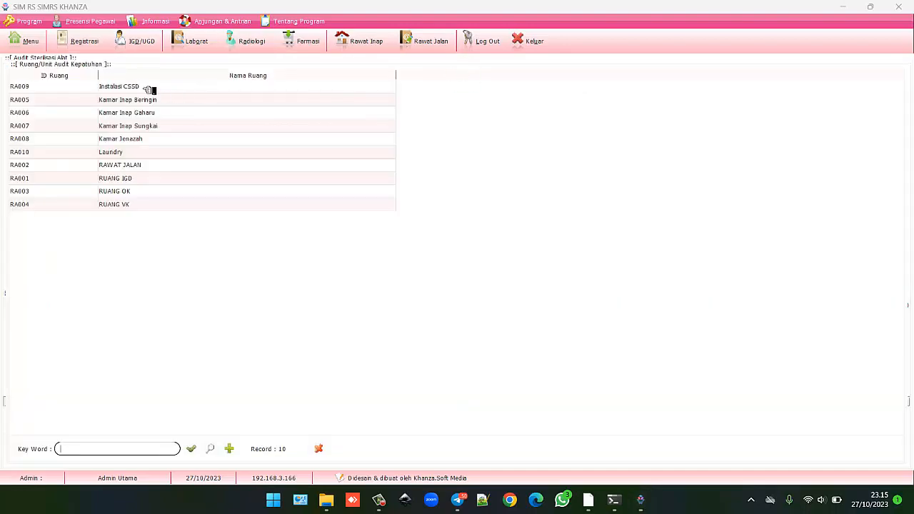
pyautogui.doubleClick(148, 90)
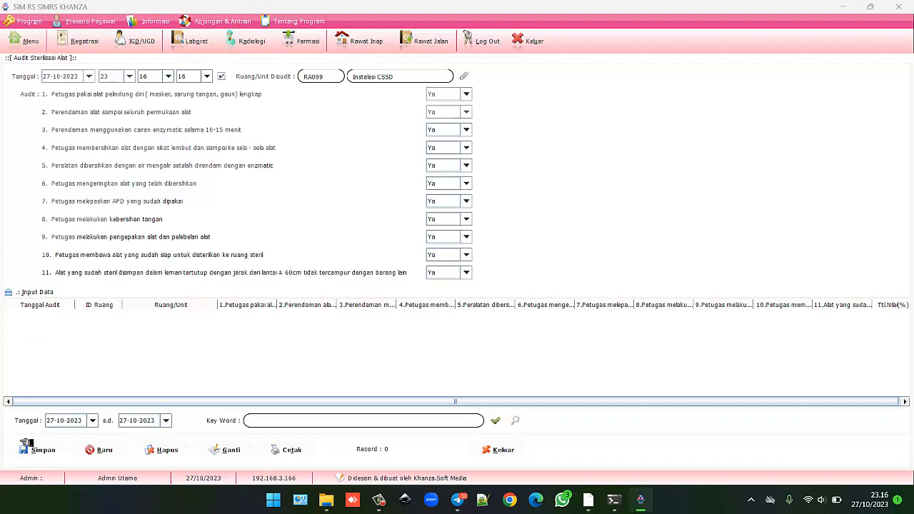
pyautogui.click(34, 450)
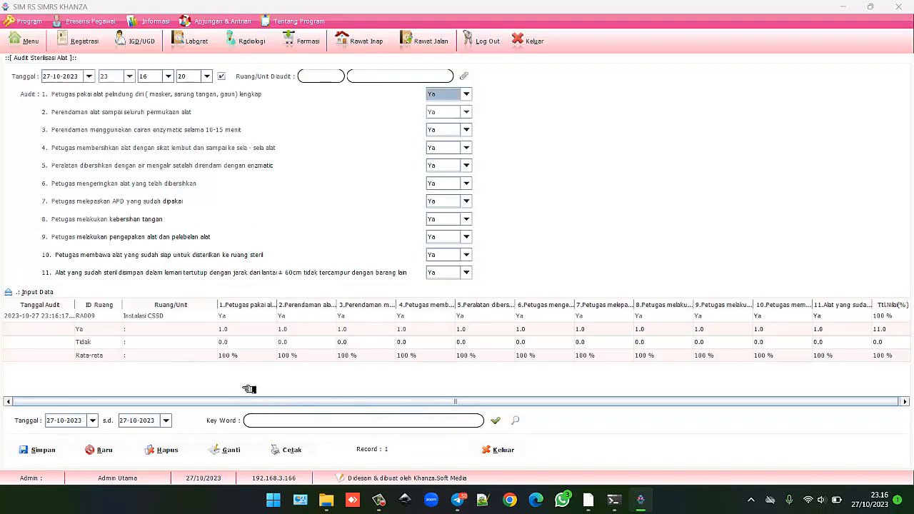
# Print the sterilisation audit report, view it full screen, close it, and return to the menu.
pyautogui.click(287, 450)
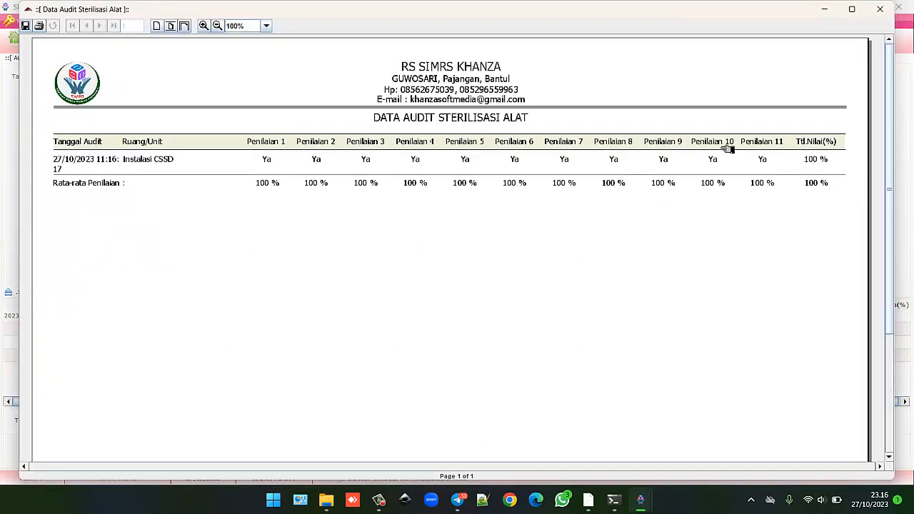
pyautogui.click(855, 9)
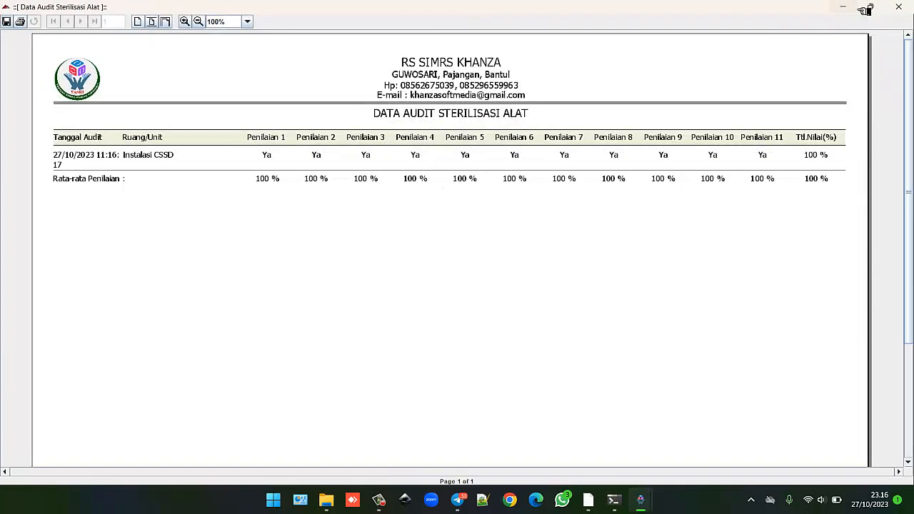
pyautogui.click(899, 6)
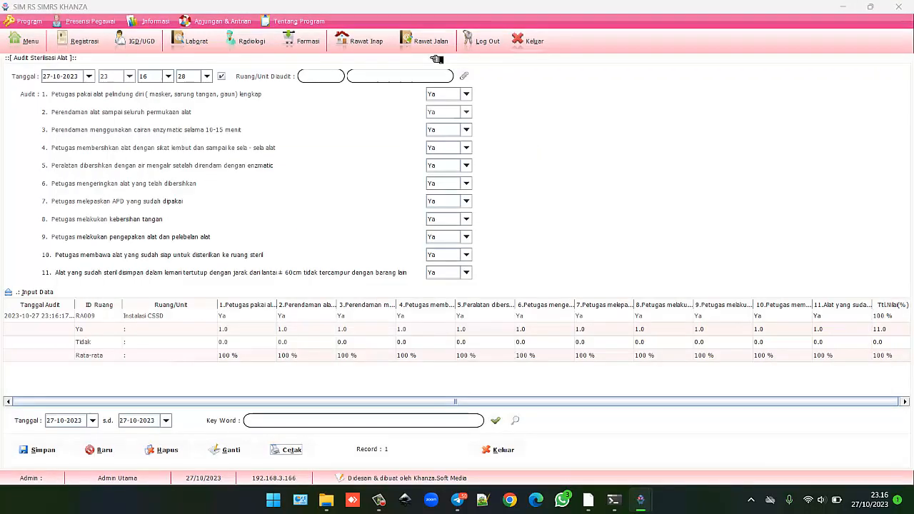
pyautogui.click(32, 45)
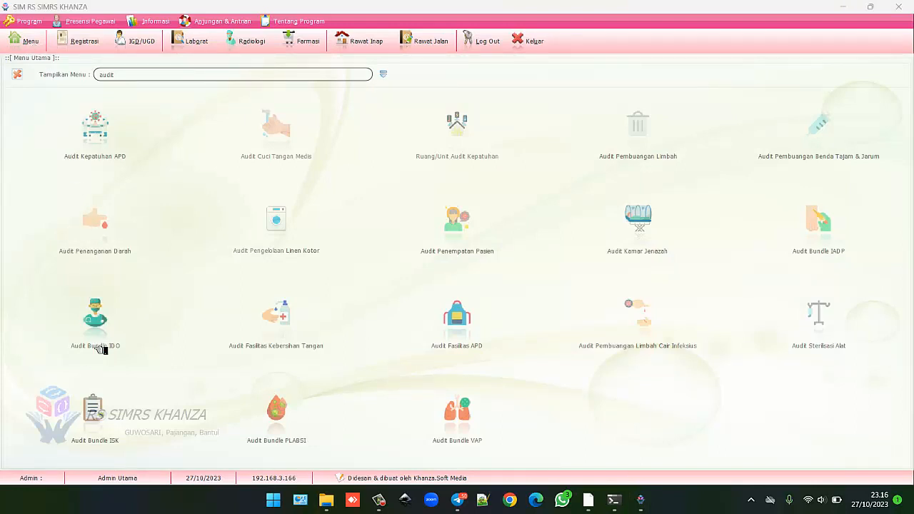
# Start an ISK bundle audit for RA002 RAWAT JALAN with Hand Hygiene set to Tidak.
pyautogui.click(104, 409)
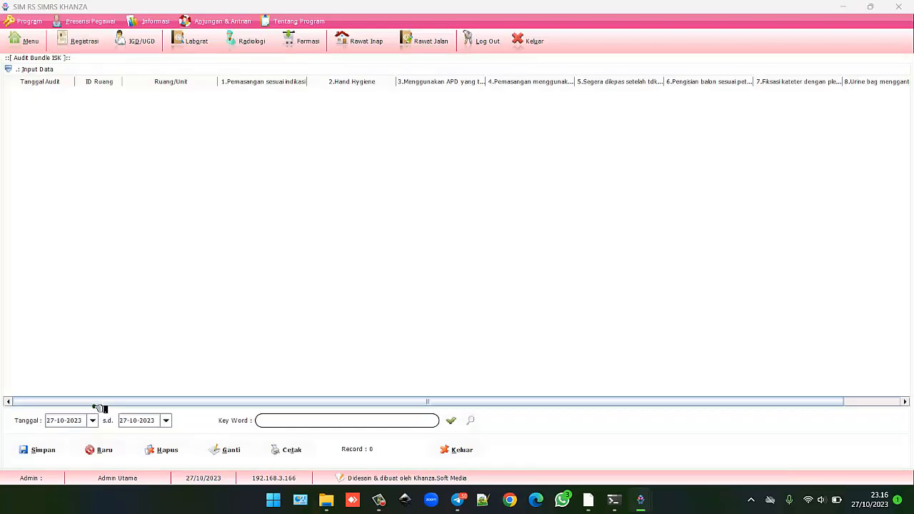
pyautogui.click(40, 69)
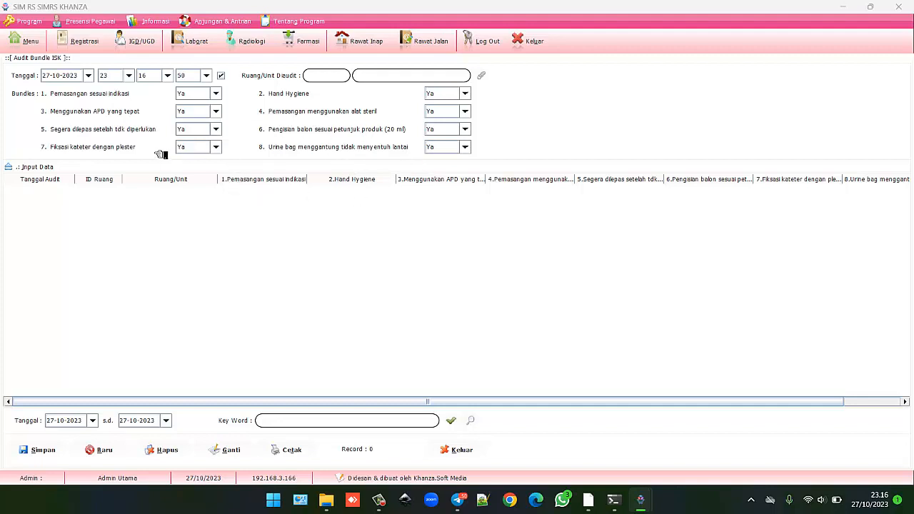
pyautogui.click(465, 93)
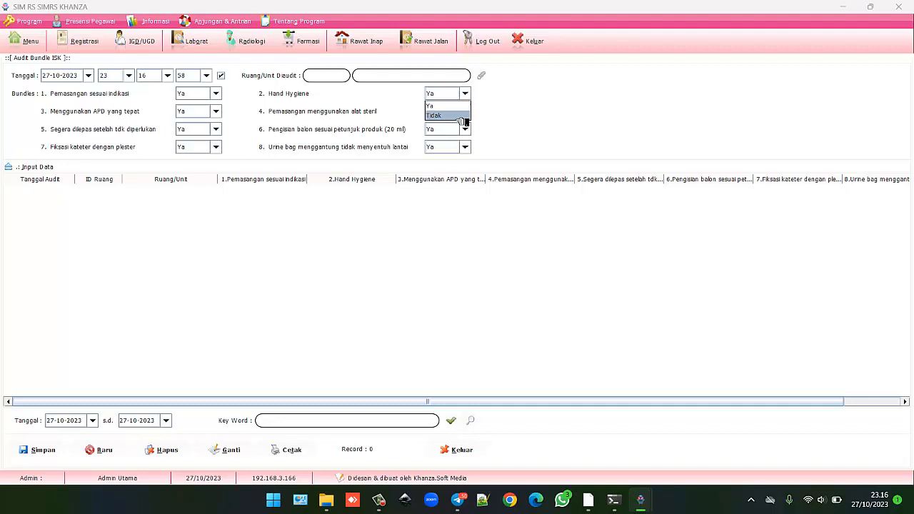
pyautogui.click(463, 116)
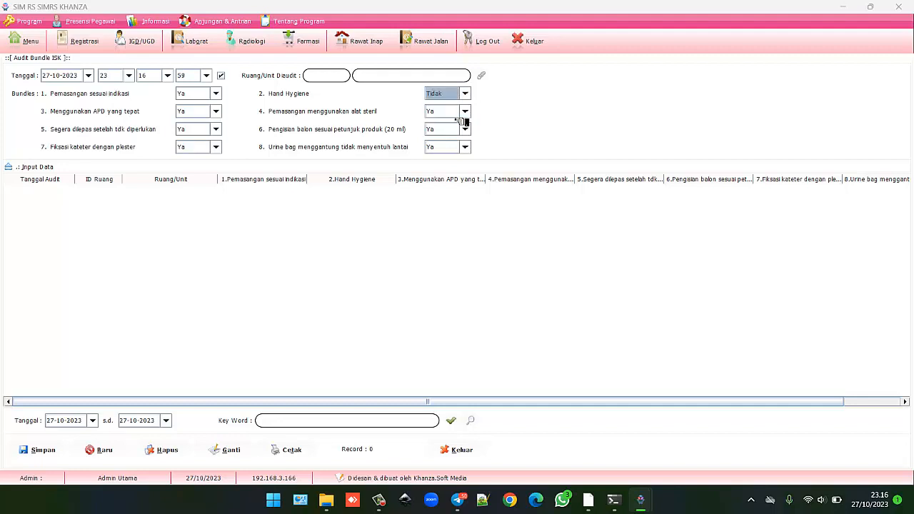
pyautogui.click(482, 76)
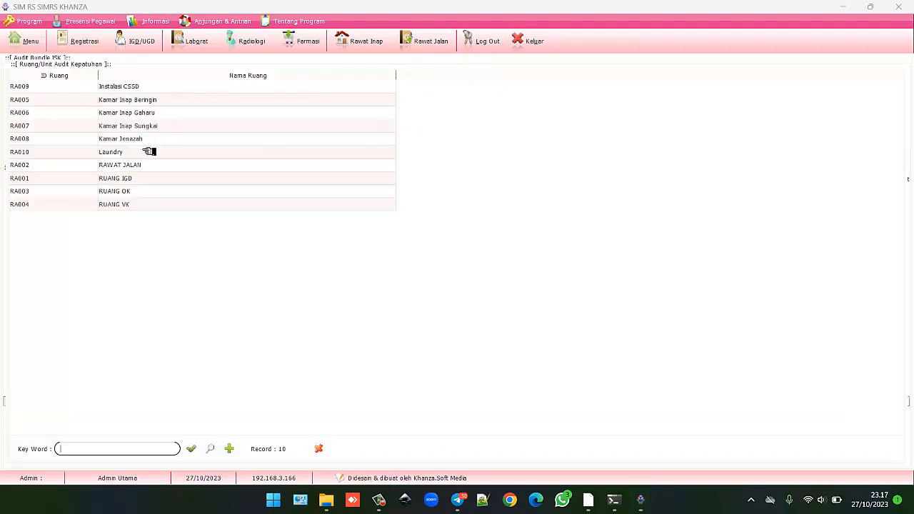
pyautogui.doubleClick(129, 164)
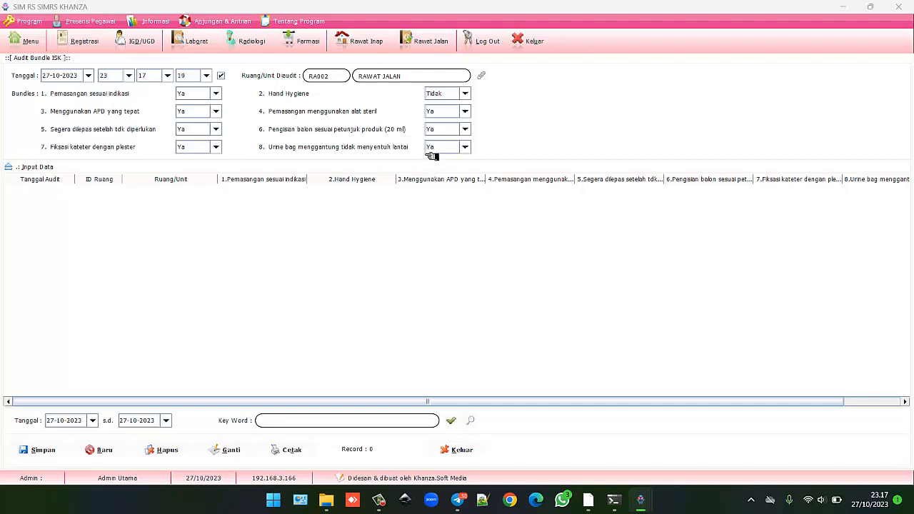
# Mark the balloon filling and urine bag items Tidak, save the audit, and return to the menu.
pyautogui.click(442, 130)
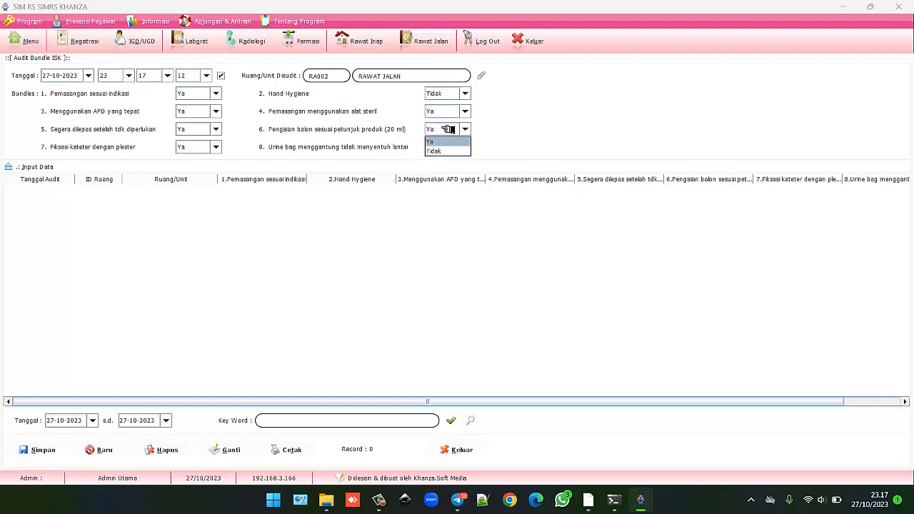
pyautogui.click(447, 151)
pyautogui.click(445, 147)
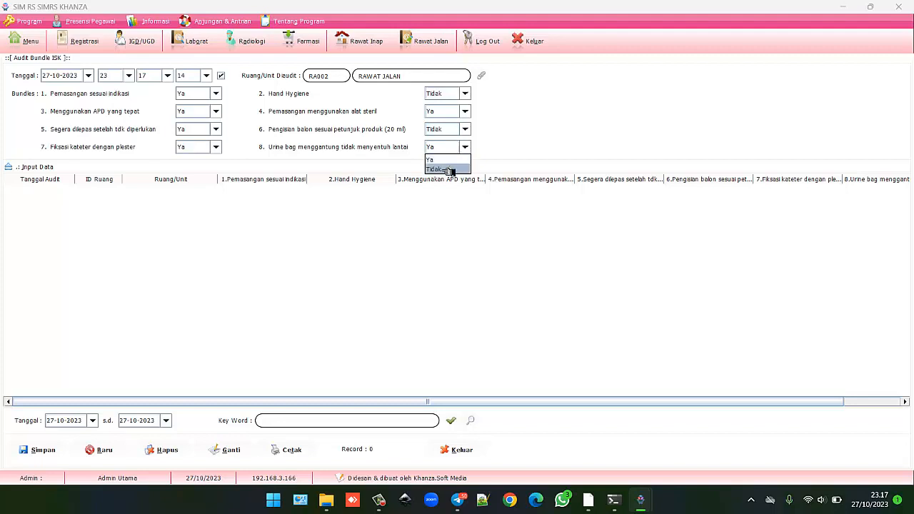
pyautogui.click(449, 169)
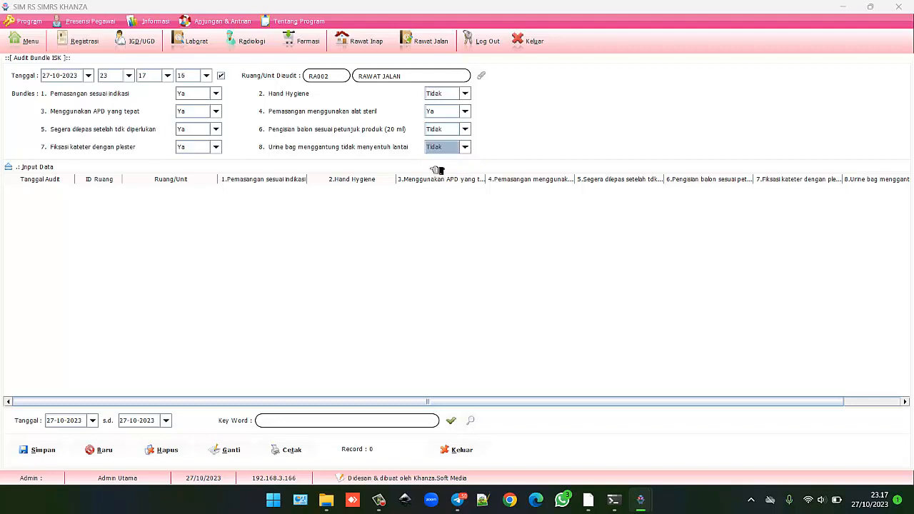
pyautogui.click(38, 450)
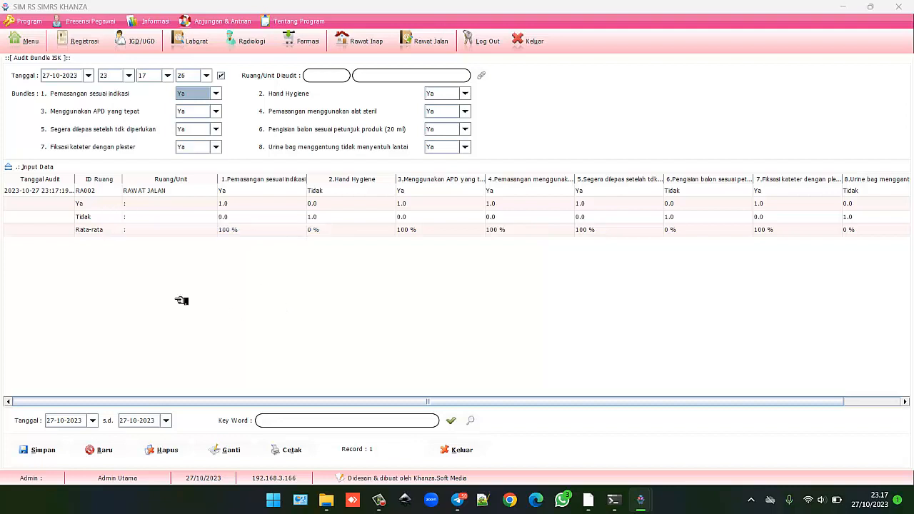
pyautogui.click(34, 41)
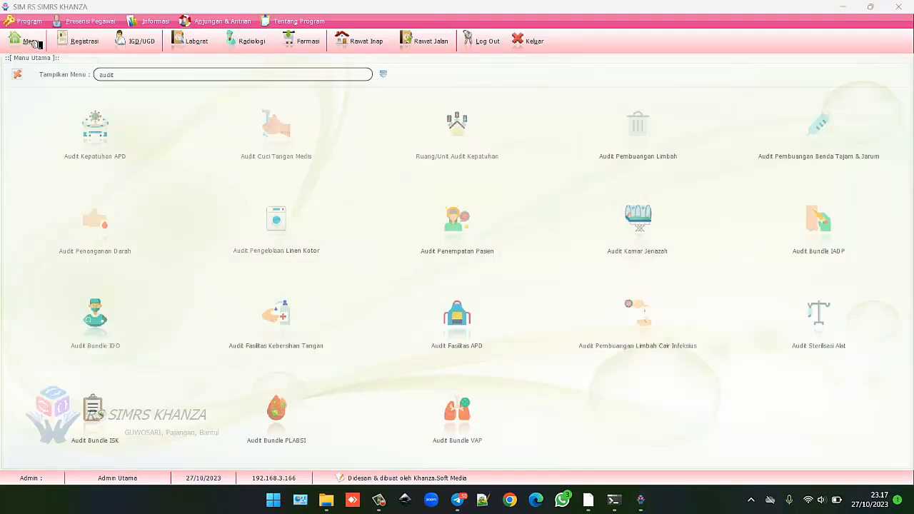
# Save an all-Ya PLABSI audit for RA007 Kamar Inap Sungkai and go back to the audit menu.
pyautogui.click(279, 413)
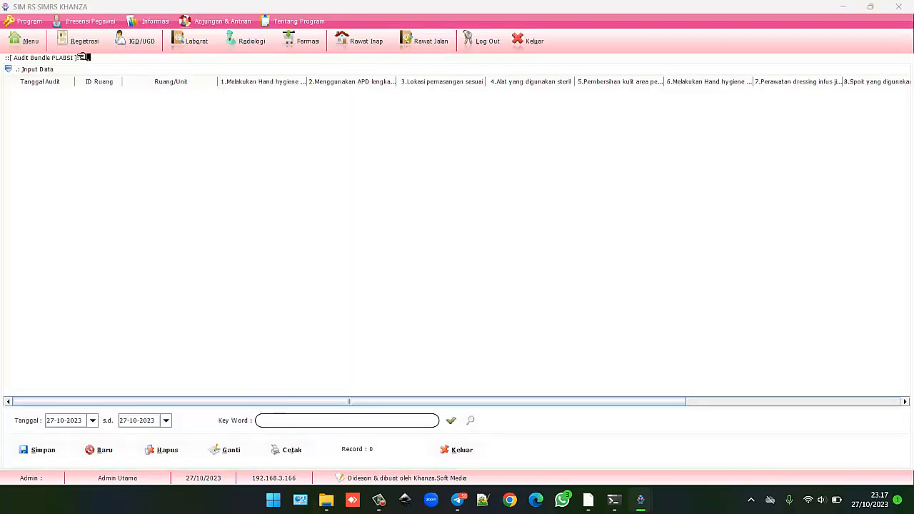
pyautogui.click(52, 70)
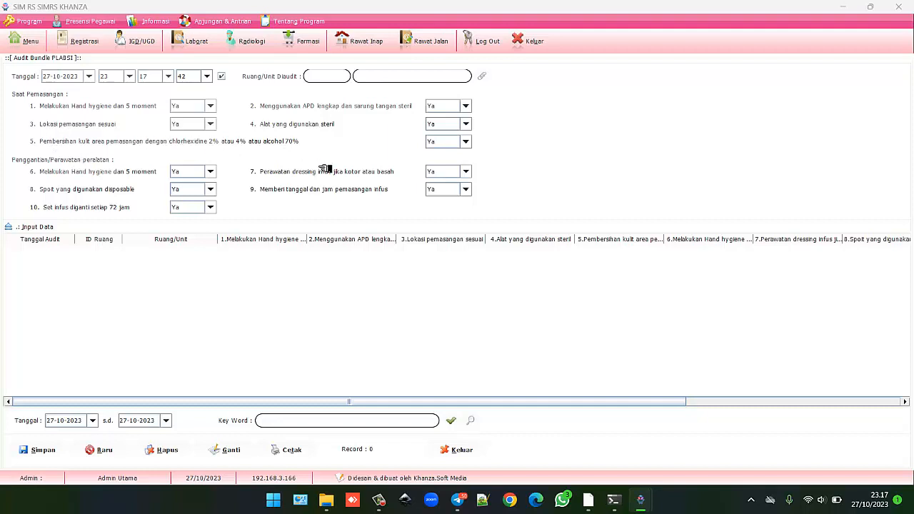
pyautogui.click(485, 76)
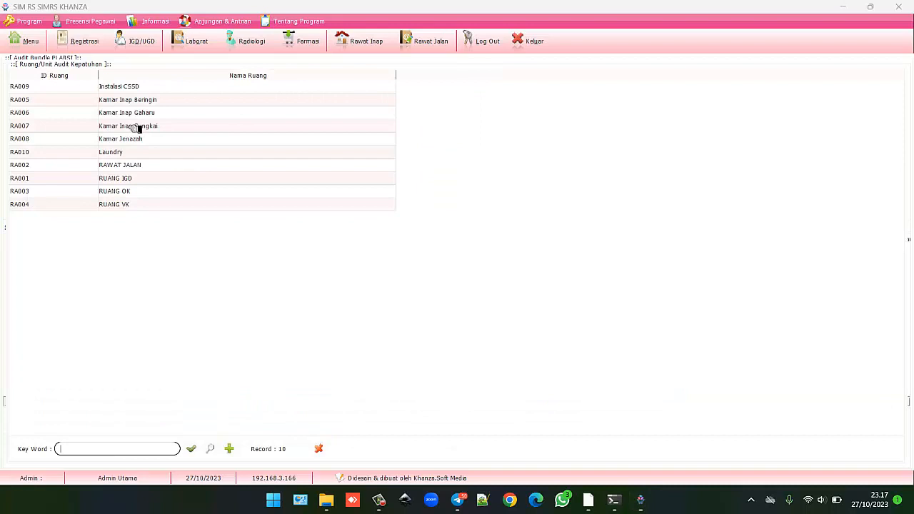
pyautogui.doubleClick(138, 126)
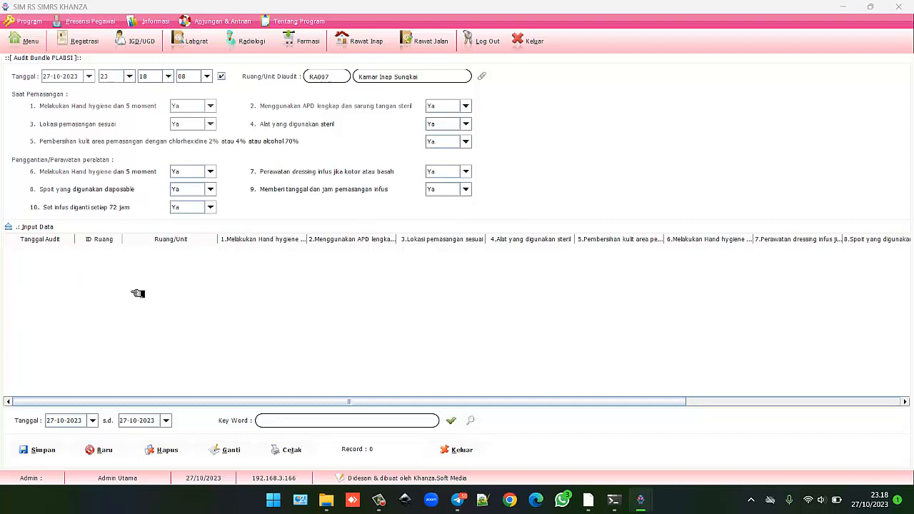
pyautogui.click(31, 449)
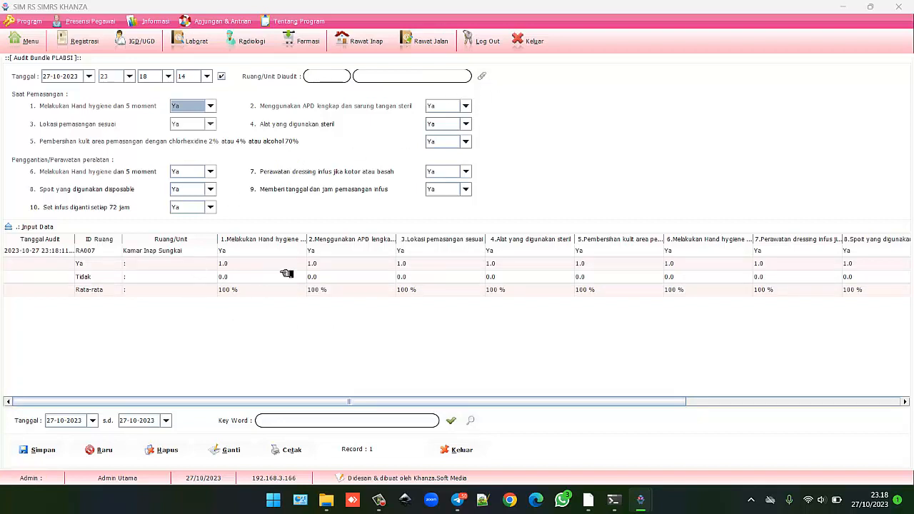
pyautogui.click(32, 41)
pyautogui.click(36, 41)
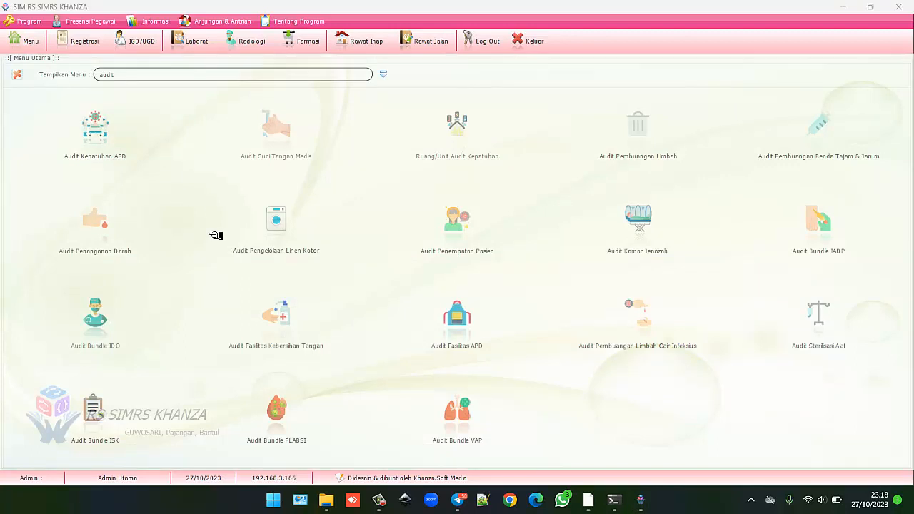
# Save an all-Ya VAP audit for RA006 Kamar Inap Gaharu and return to the audit module list.
pyautogui.click(458, 417)
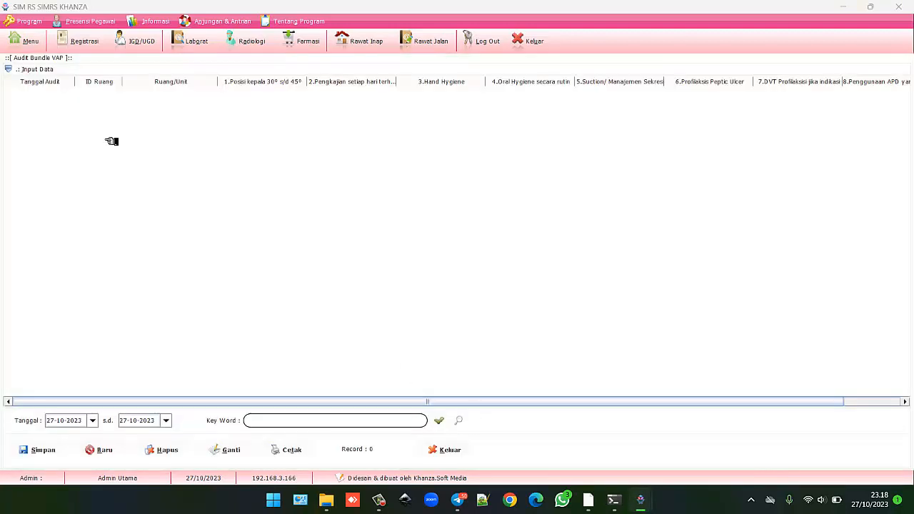
pyautogui.click(51, 70)
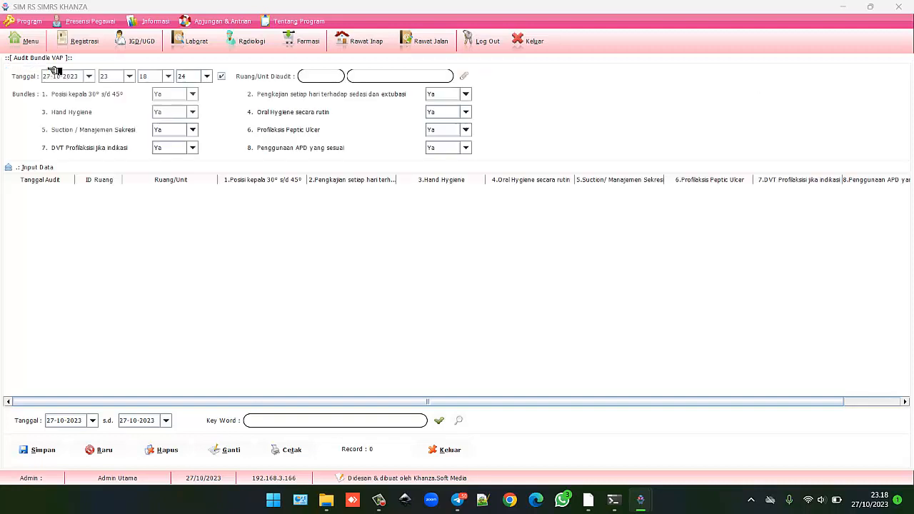
pyautogui.click(464, 76)
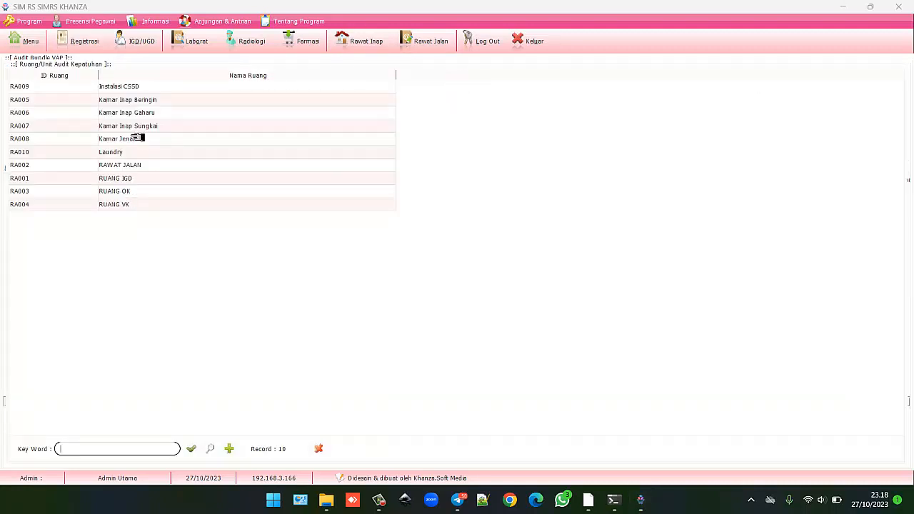
pyautogui.click(129, 113)
pyautogui.doubleClick(130, 113)
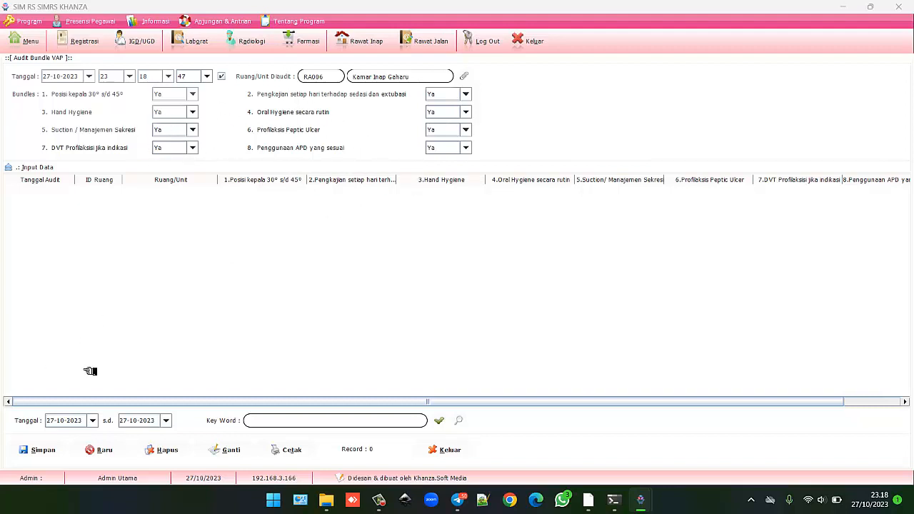
pyautogui.click(42, 450)
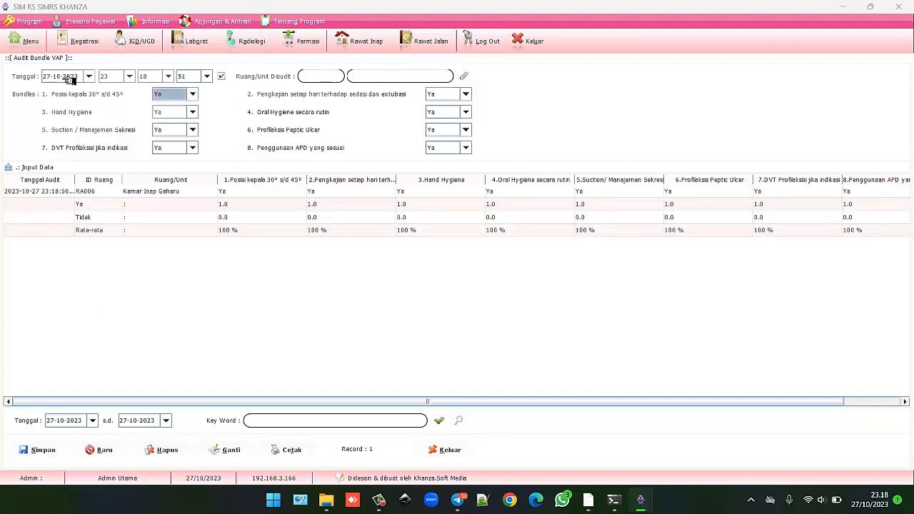
pyautogui.click(33, 35)
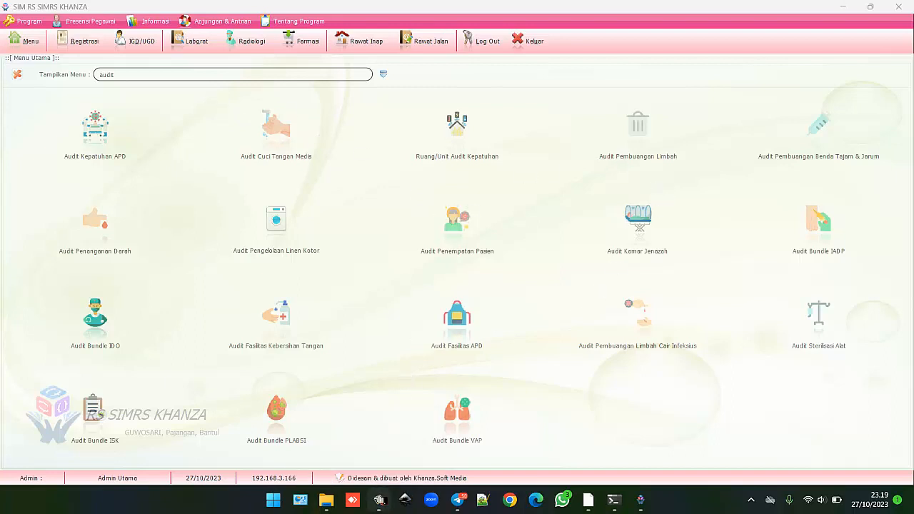
pyautogui.click(378, 499)
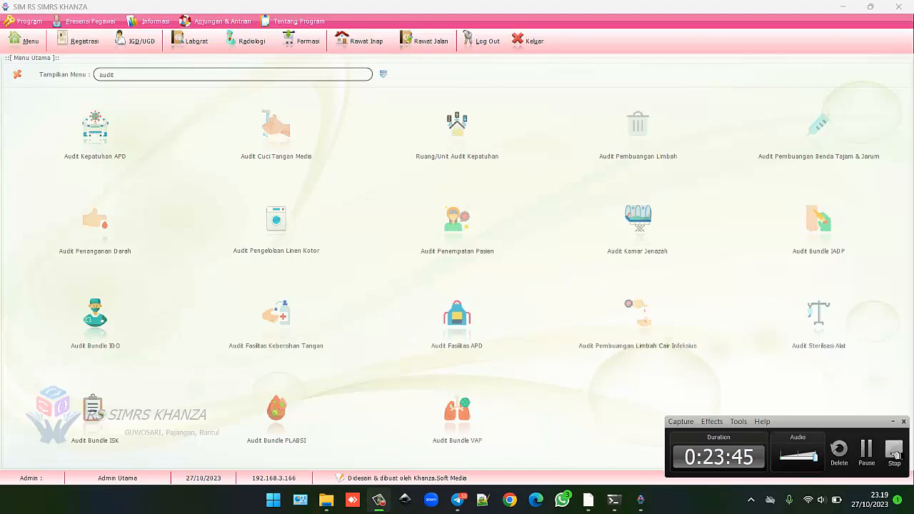